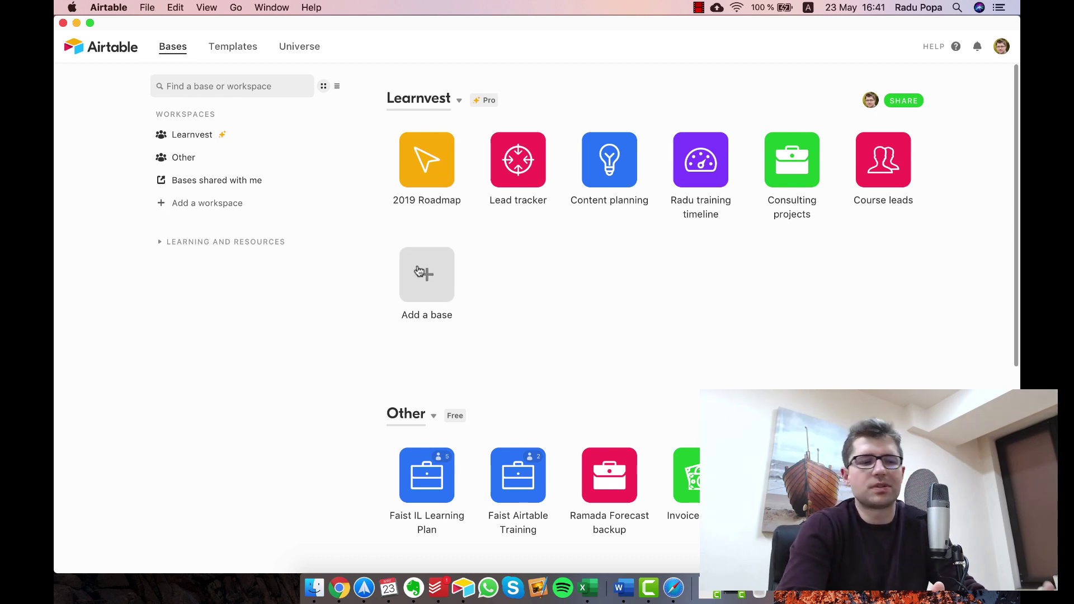
Start a new base from scratch named CRM
left_click(439, 263)
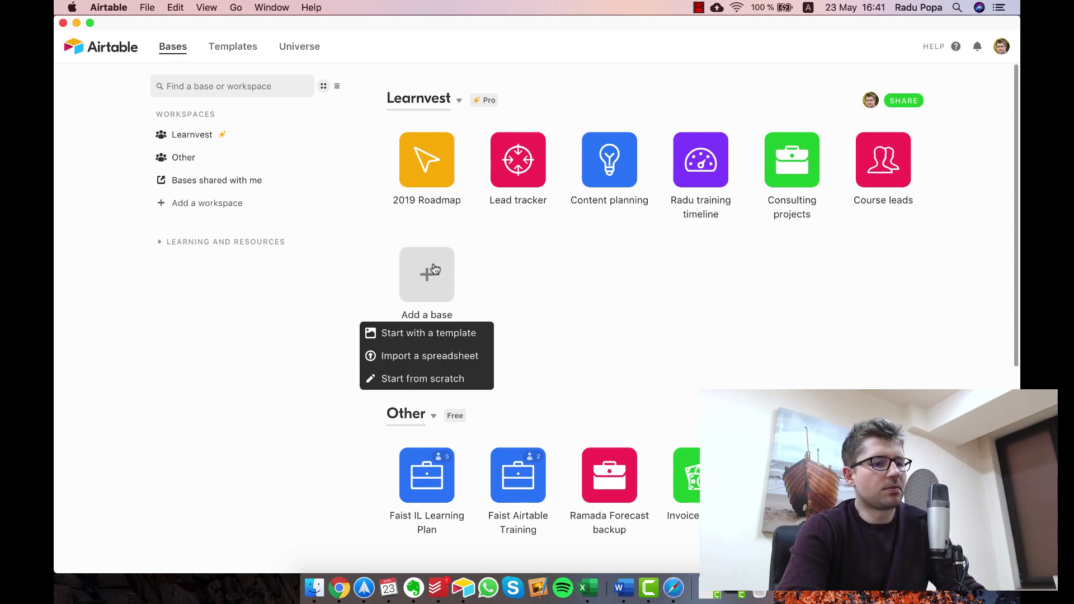
left_click(405, 380)
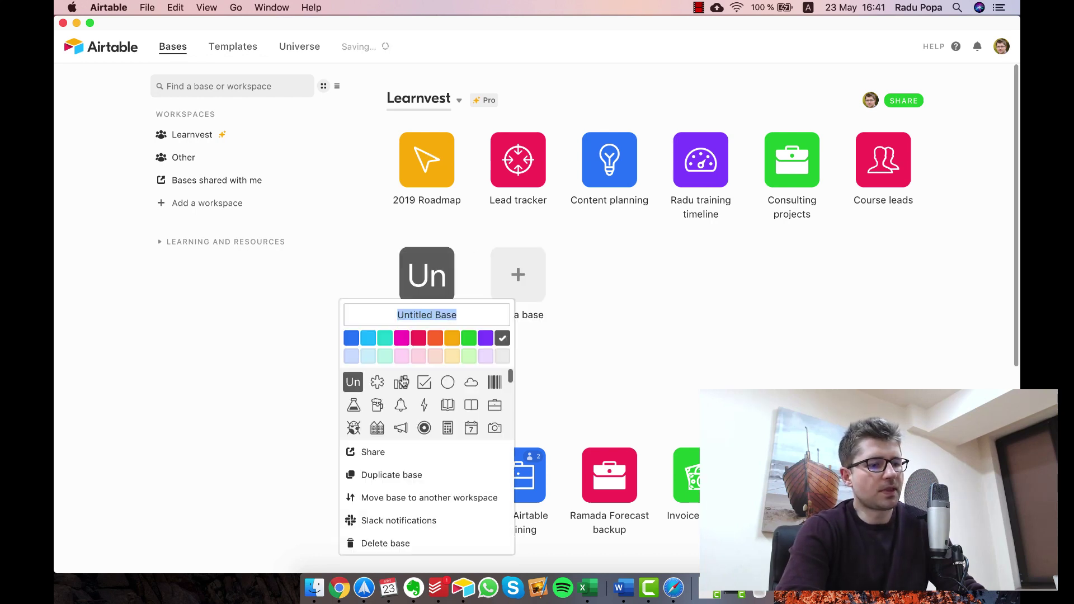
type("CRM")
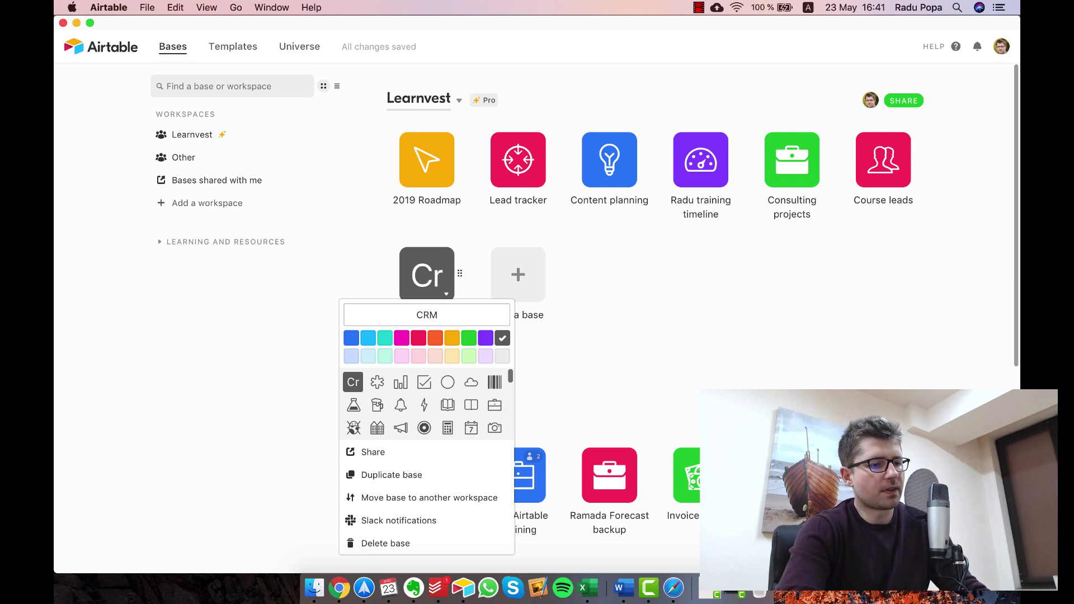
Colour the CRM base blue and give it a money icon
left_click(353, 339)
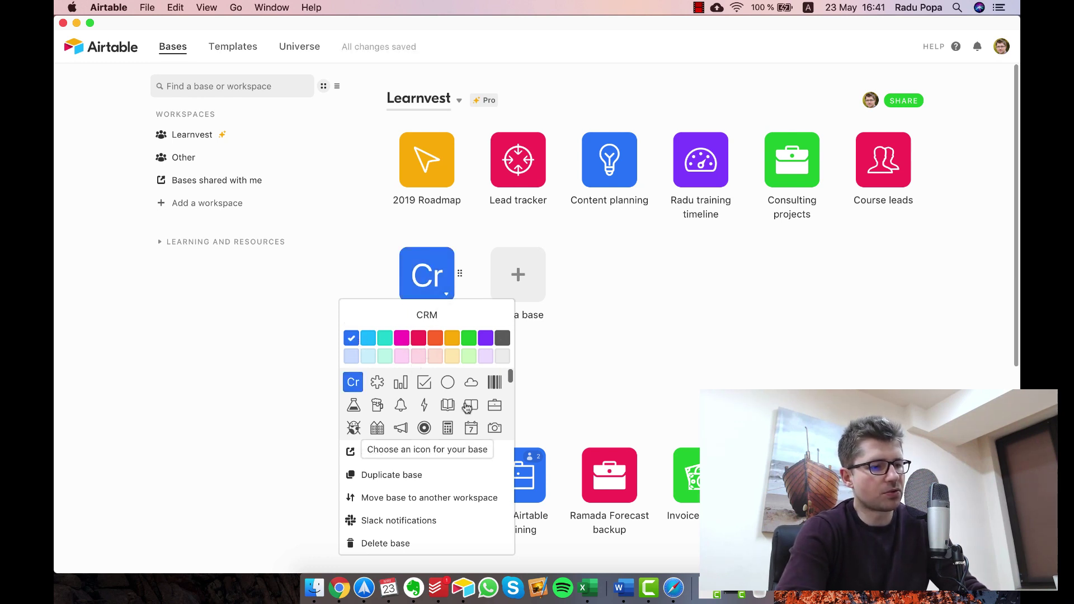
scroll(467, 407, "down", 2)
scroll(467, 407, "down", 2)
scroll(467, 409, "down", 2)
scroll(467, 409, "down", 2)
scroll(467, 407, "down", 1)
scroll(466, 407, "down", 1)
scroll(467, 407, "down", 1)
scroll(467, 408, "down", 1)
scroll(467, 407, "down", 1)
scroll(467, 407, "down", 1)
scroll(467, 409, "down", 1)
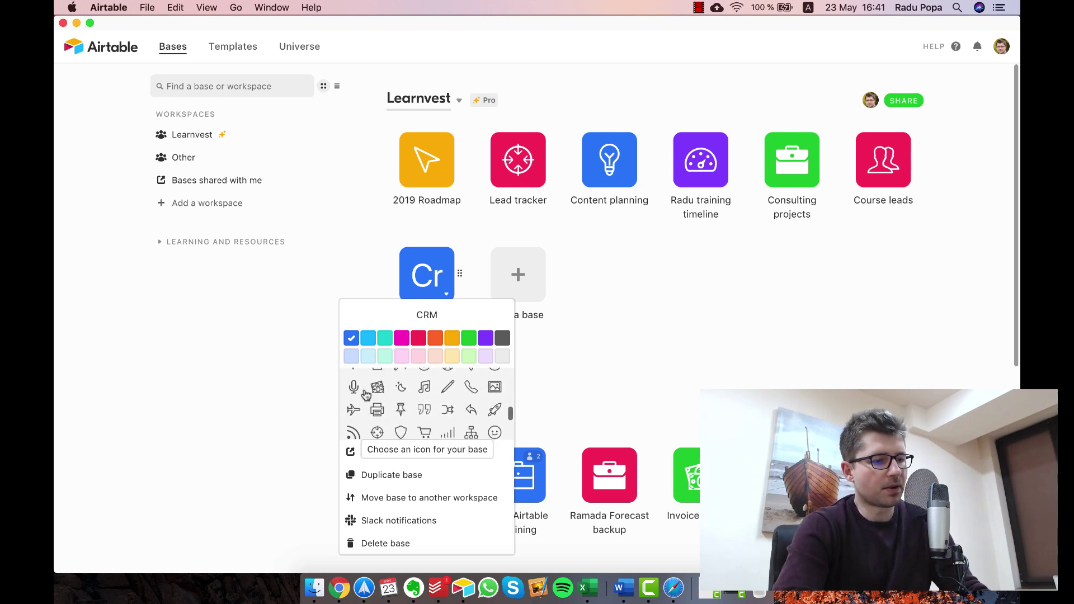
left_click(376, 390)
left_click(570, 386)
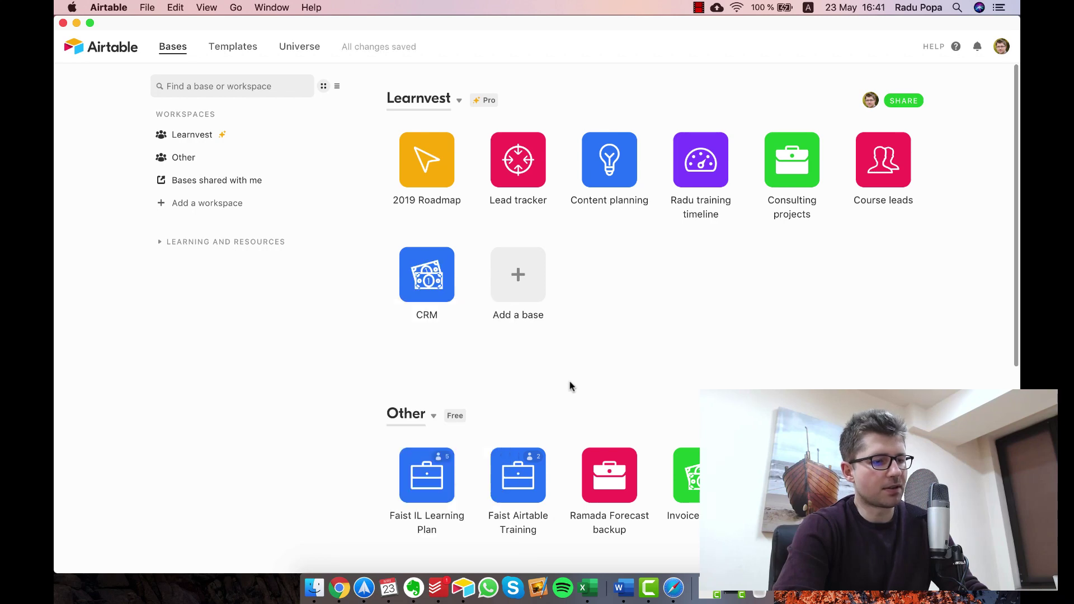
Open the CRM base and rename Table 1 to Accounts
left_click(422, 271)
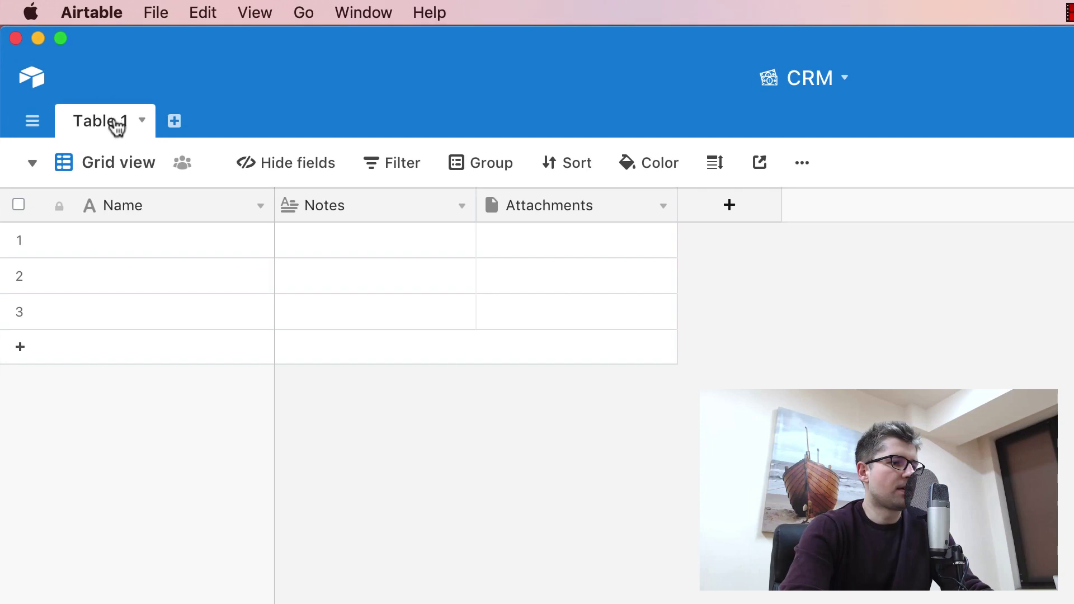
double_click(115, 111)
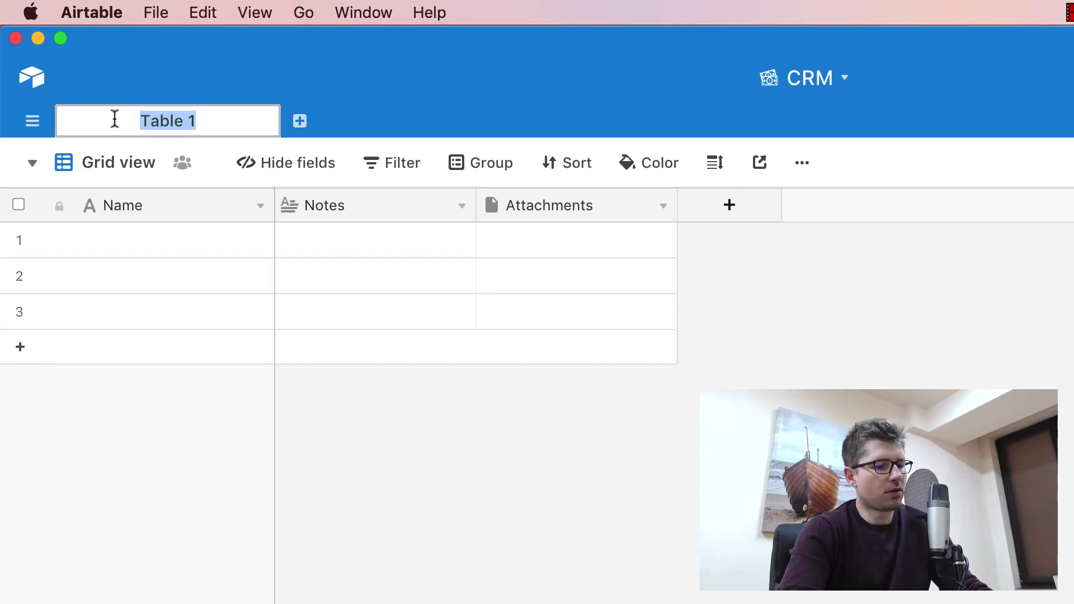
type("Accounts")
key("Return")
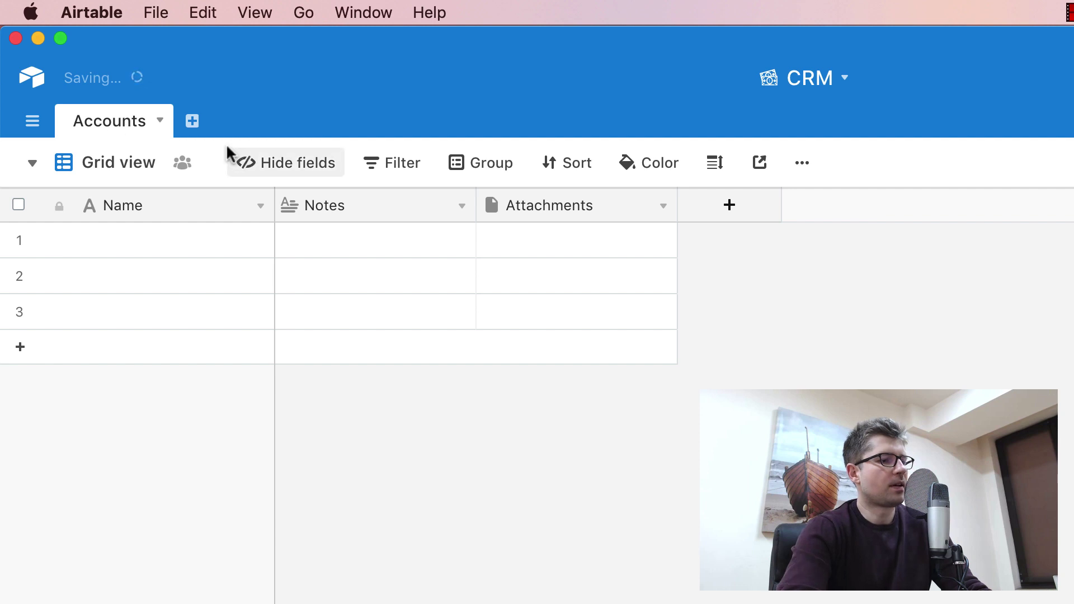
Add an empty table named Opportunities, then return to Accounts
left_click(192, 121)
left_click(328, 166)
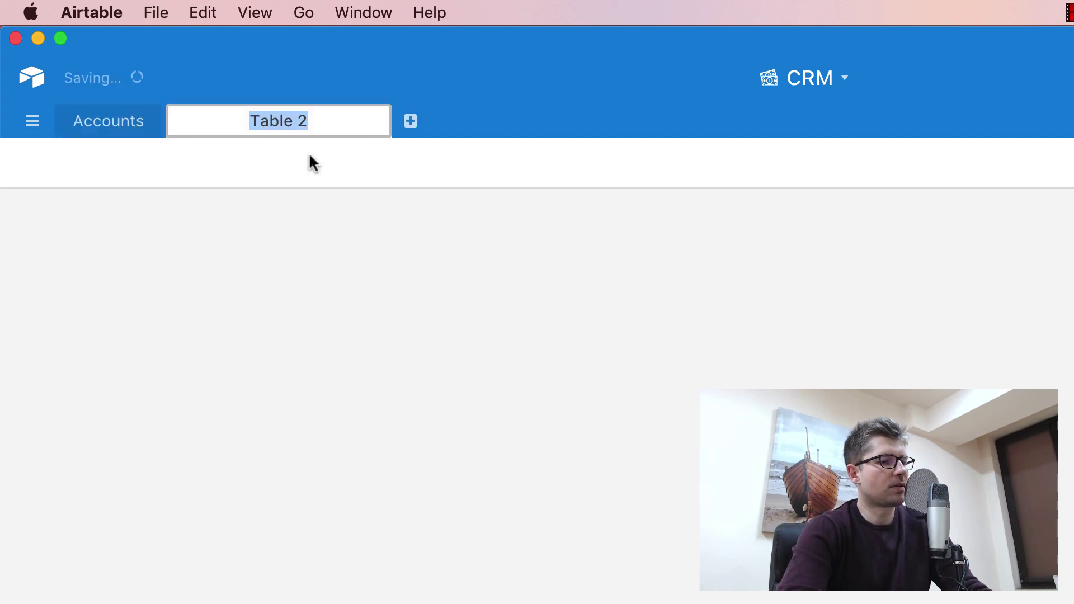
type("Op")
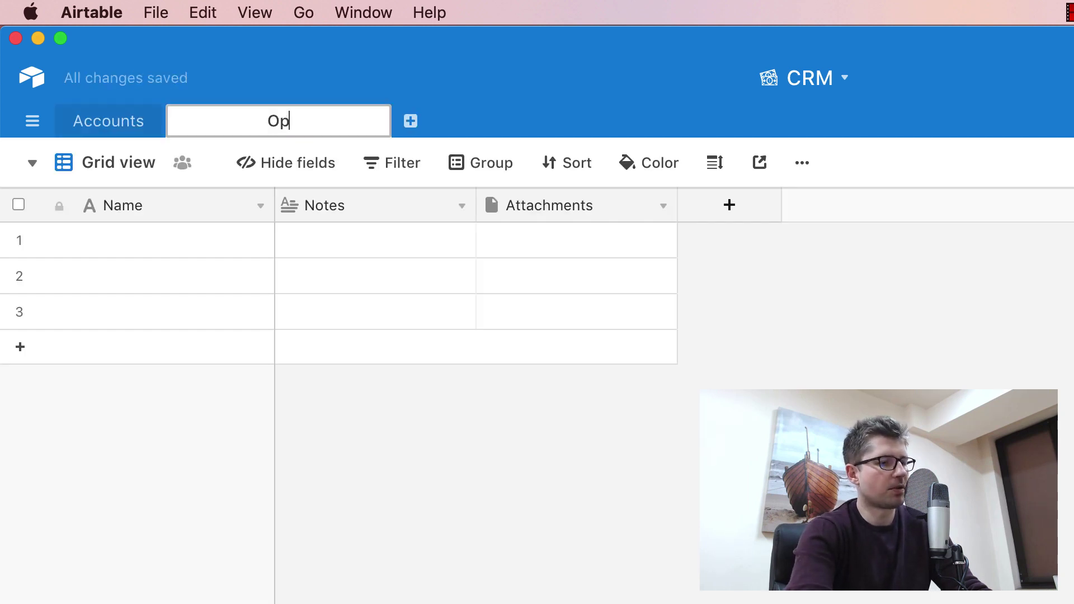
type("portunities")
key("Return")
left_click(126, 123)
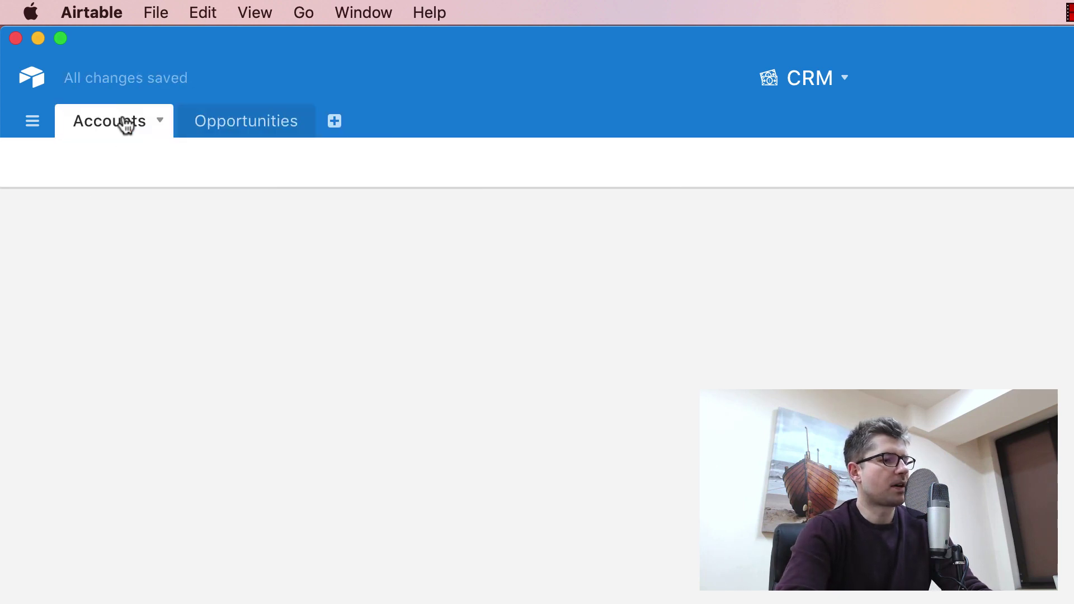
left_click(173, 233)
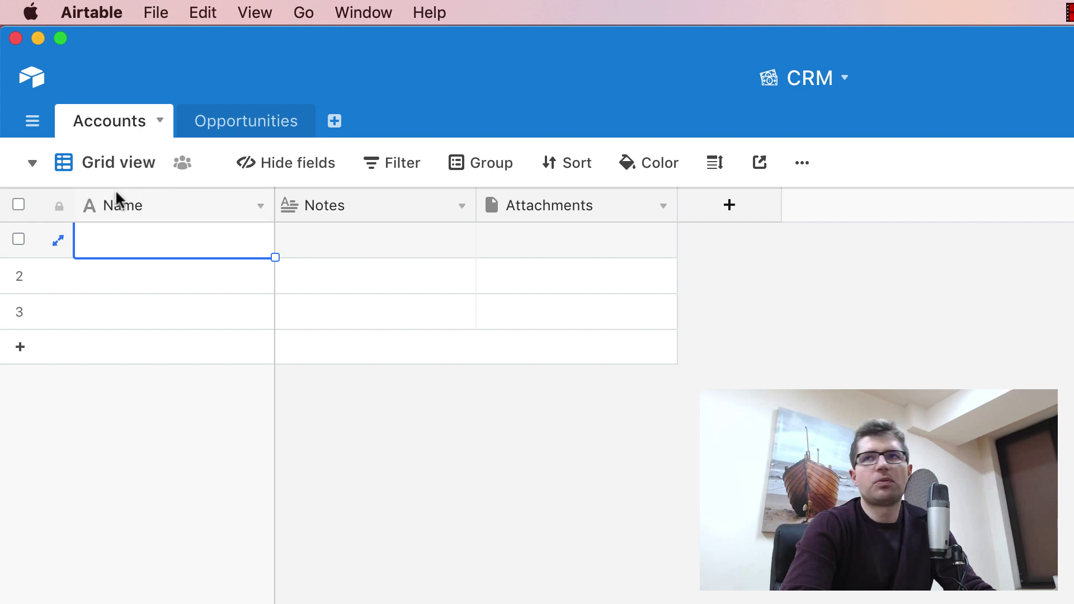
Rename the Accounts Notes field to Type with the Single select type
left_click(385, 237)
double_click(409, 205)
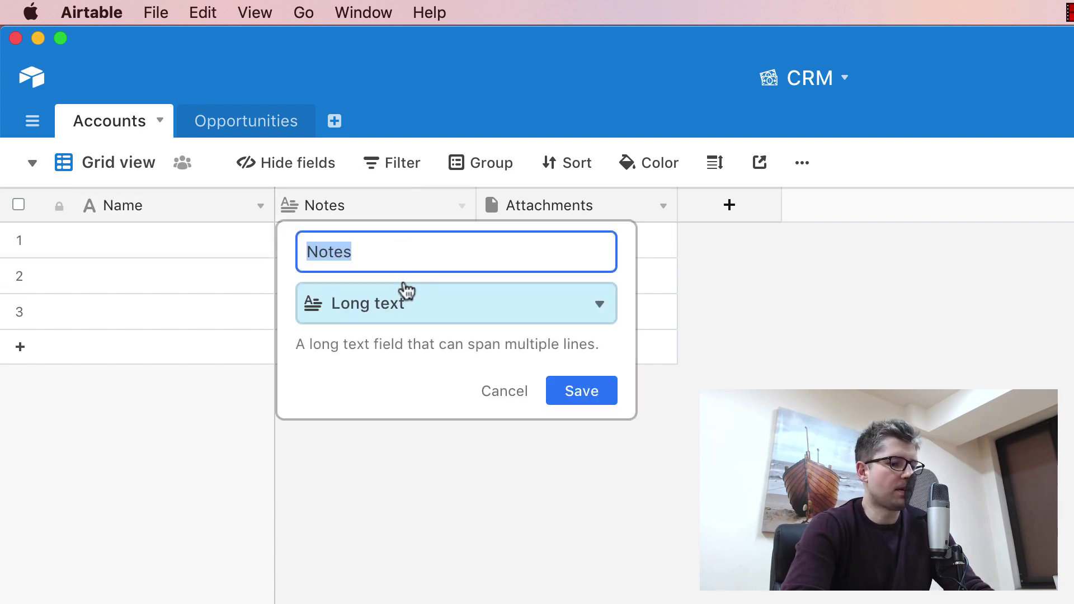
type("Type")
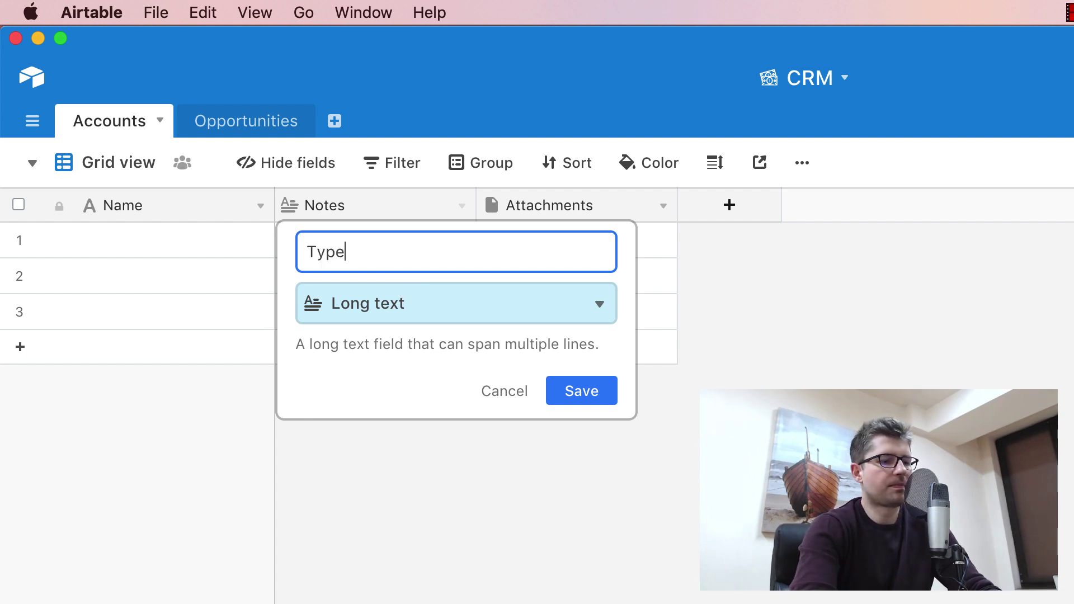
left_click(426, 309)
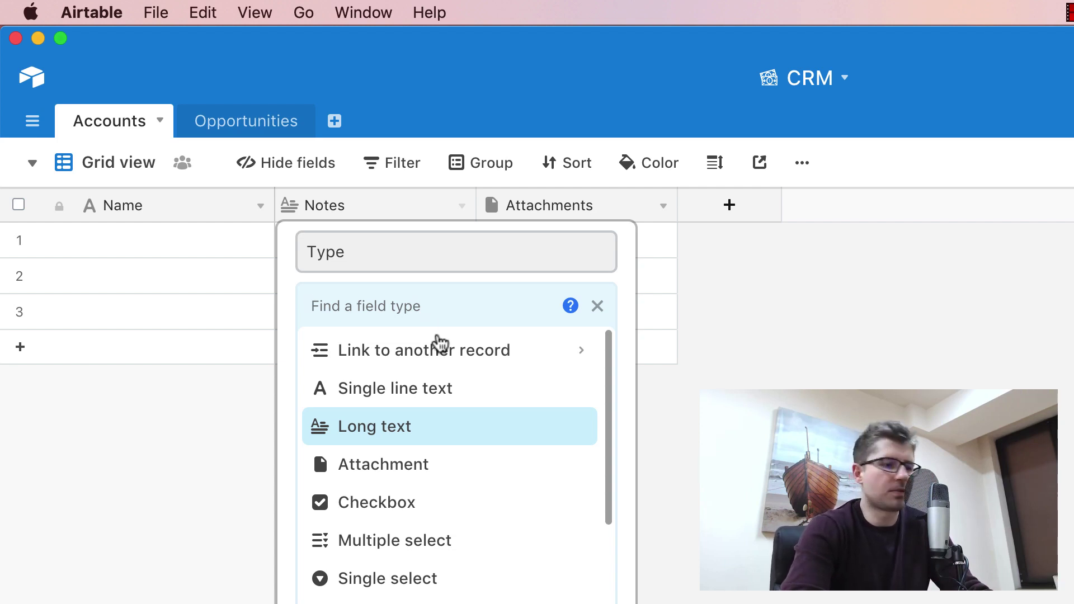
scroll(433, 468, "down", 2)
scroll(434, 467, "down", 1)
scroll(434, 467, "down", 1)
scroll(434, 468, "down", 2)
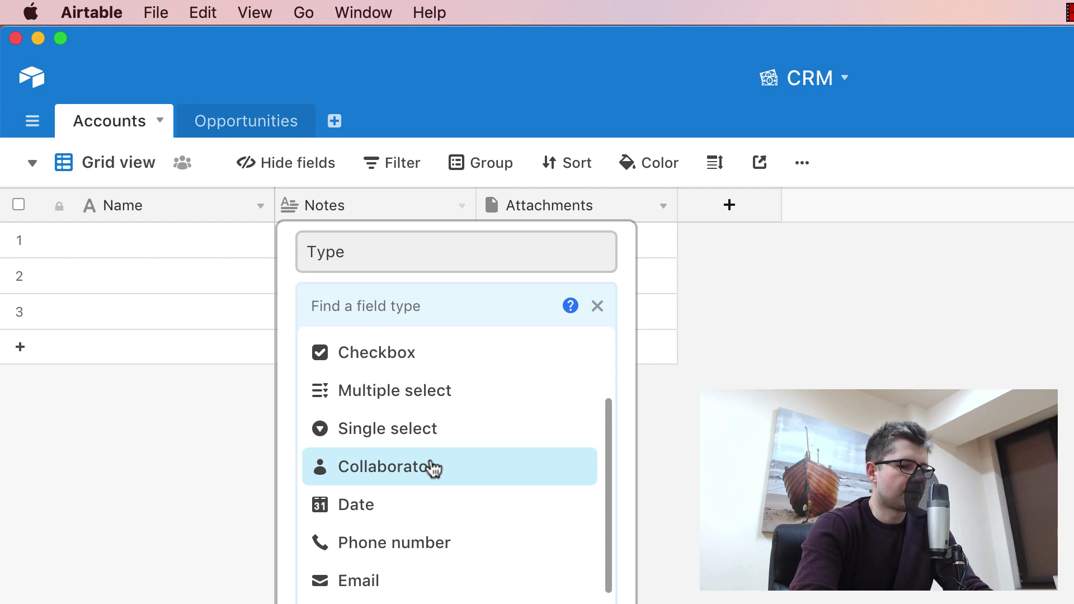
type("sele")
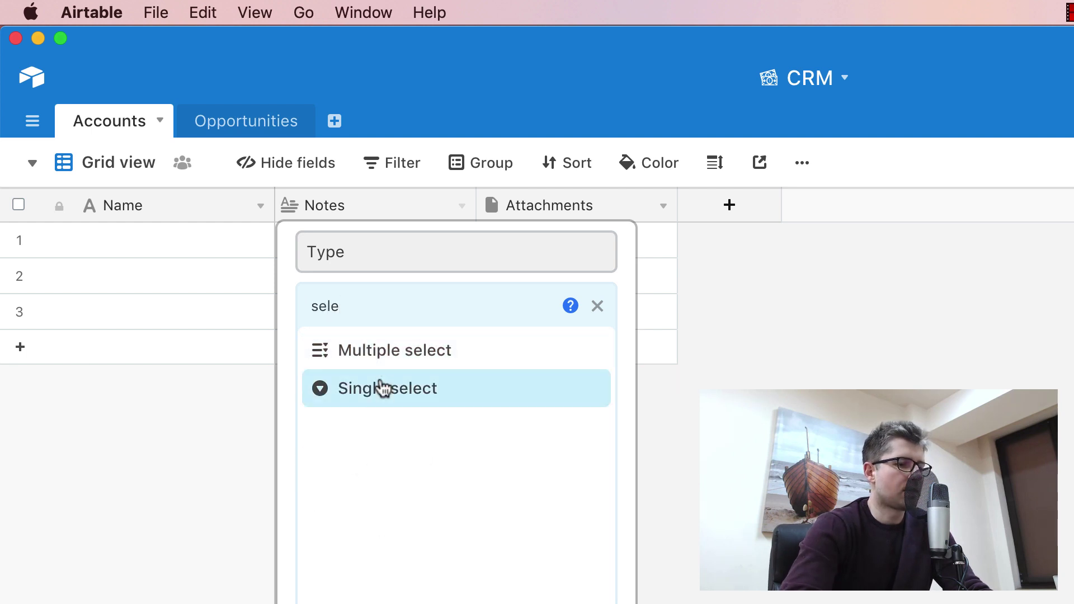
left_click(382, 387)
Add Cat 1 and Cat 2 options to the Type field and save it
left_click(462, 297)
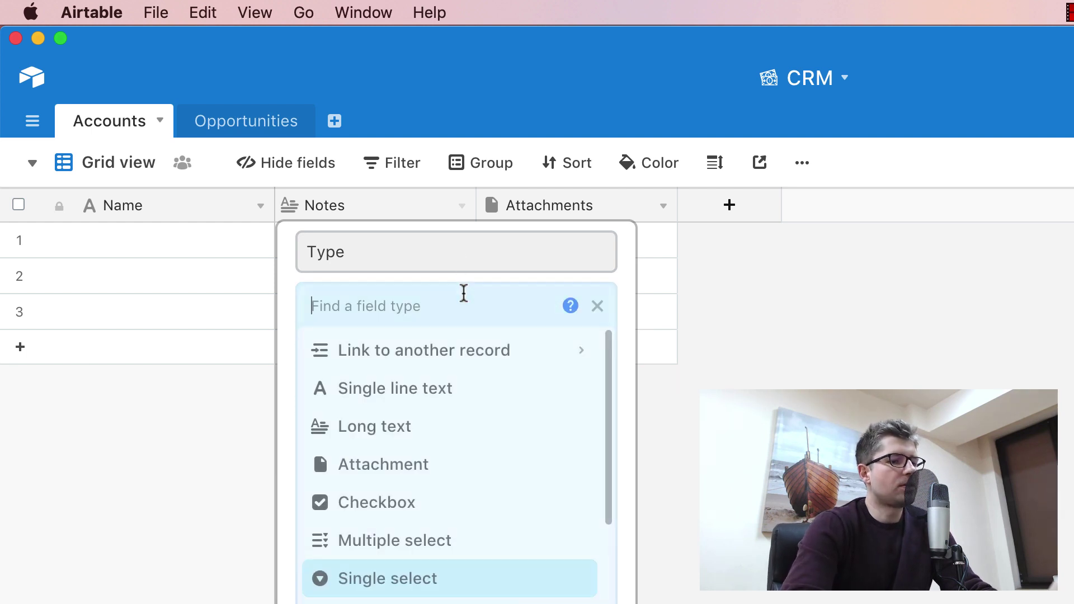
scroll(470, 395, "down", 10)
scroll(472, 396, "down", 1)
scroll(472, 396, "up", 10)
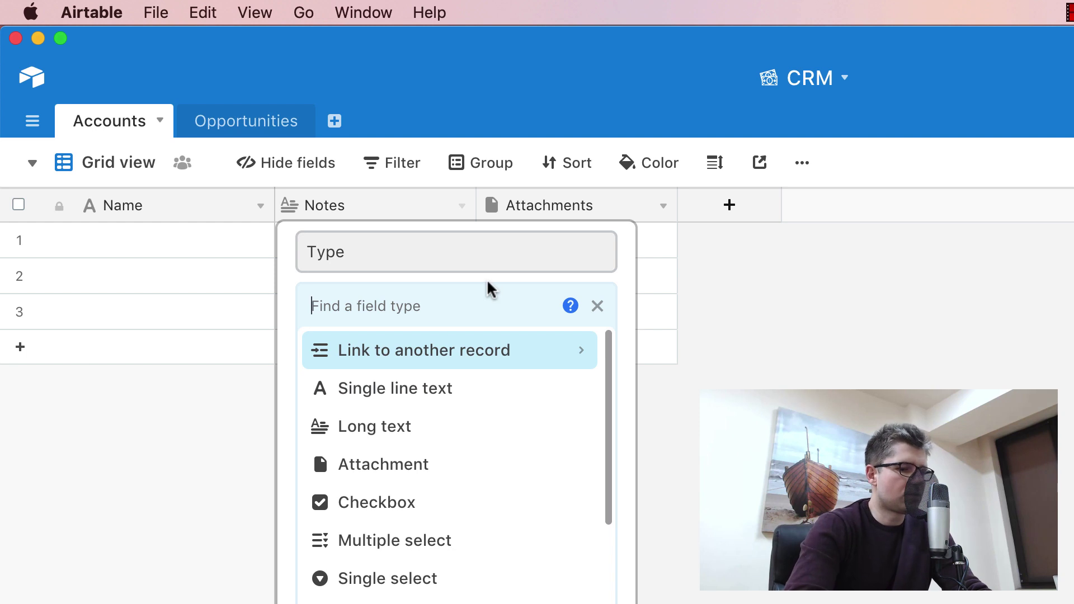
type("sele")
left_click(389, 387)
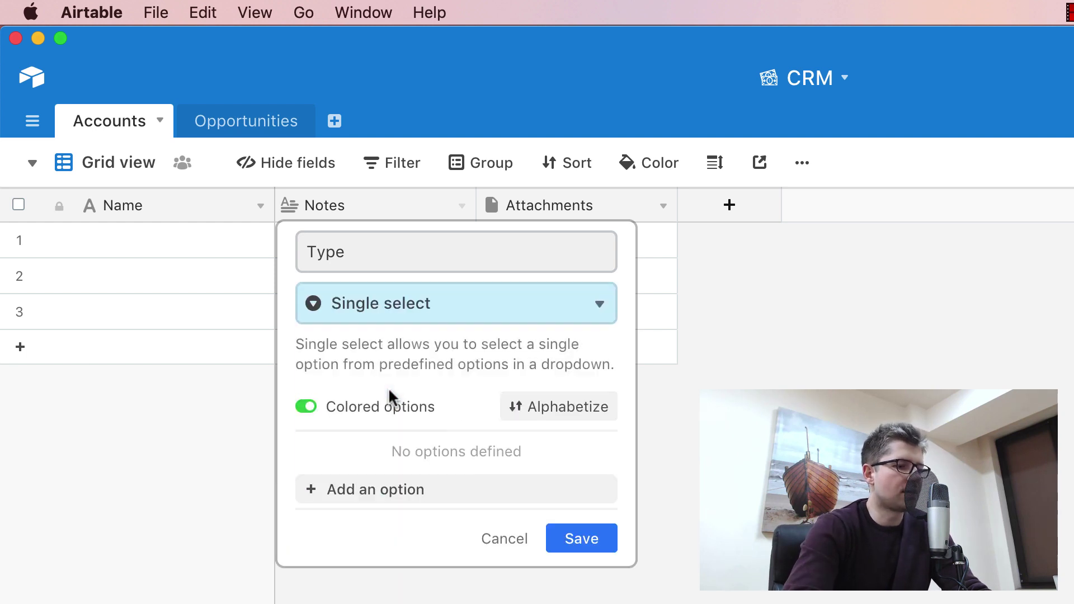
left_click(419, 489)
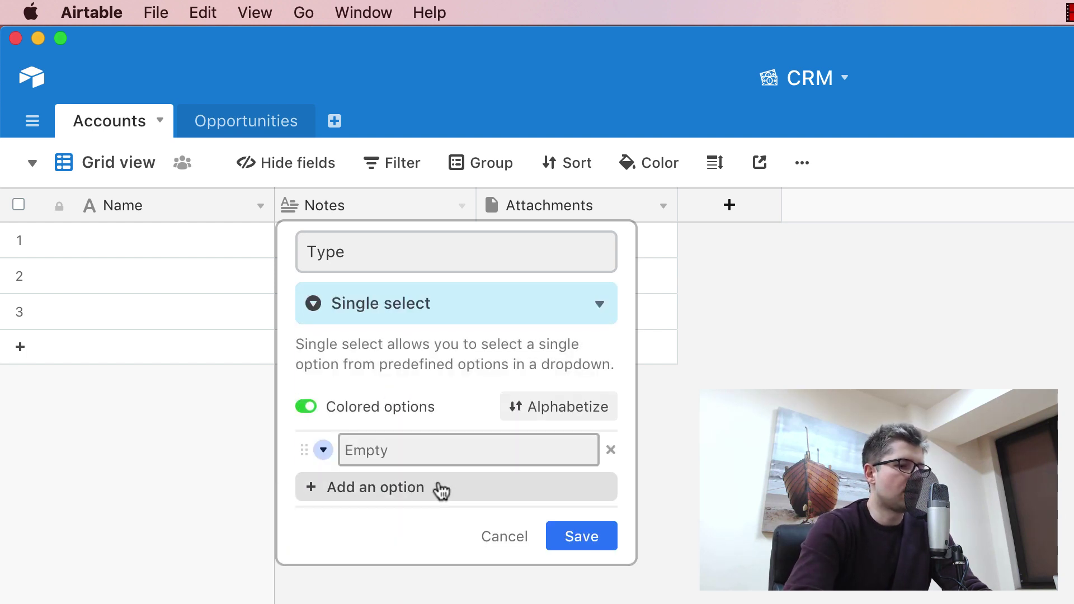
type("Cat")
key("Return")
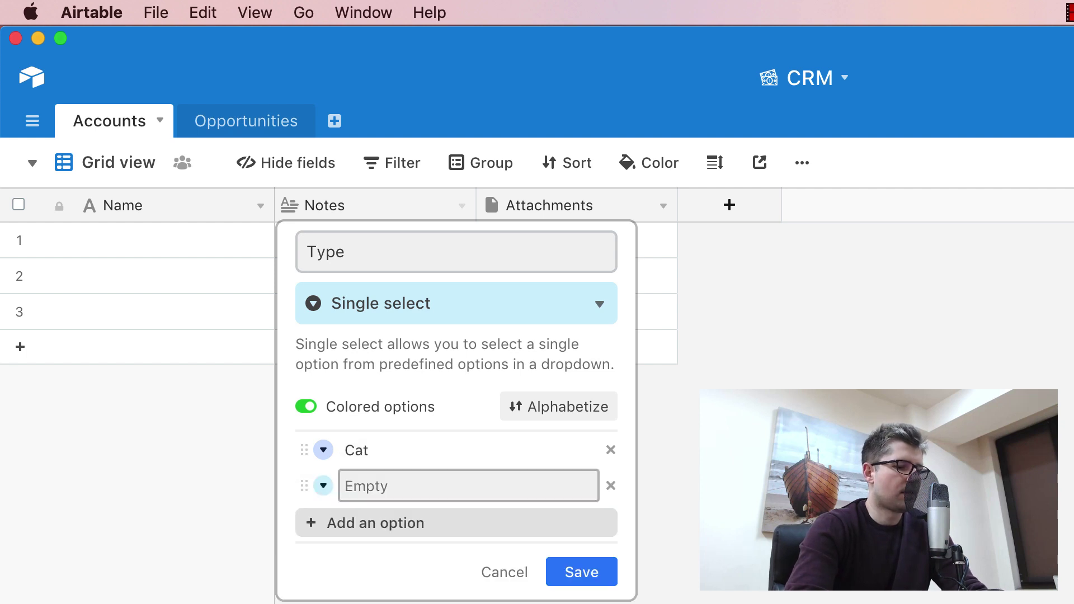
left_click(454, 450)
left_click(596, 574)
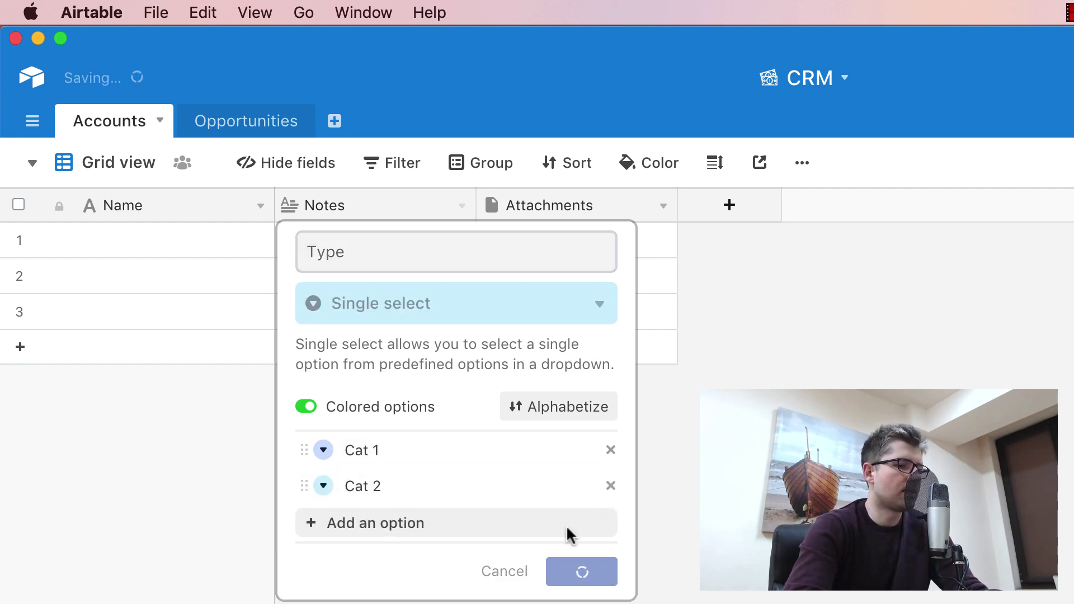
left_click(340, 238)
left_click(136, 246)
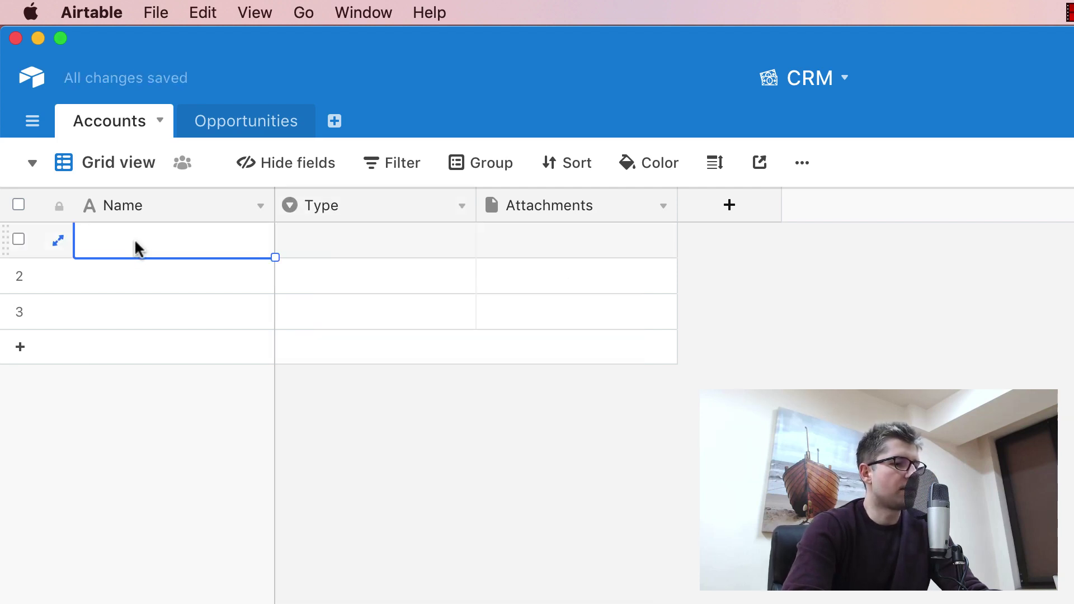
left_click(398, 241)
Rename the Attachments field to Contact person as single line text
left_click(571, 240)
left_click(394, 206)
left_click(342, 240)
double_click(285, 265)
type("Contact person")
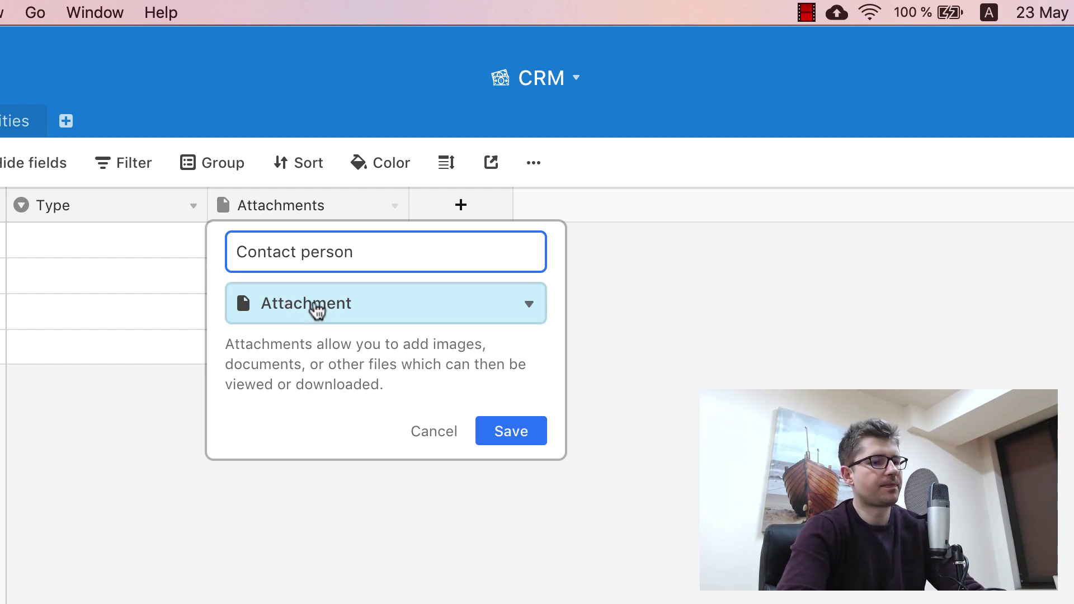
left_click(314, 307)
left_click(338, 386)
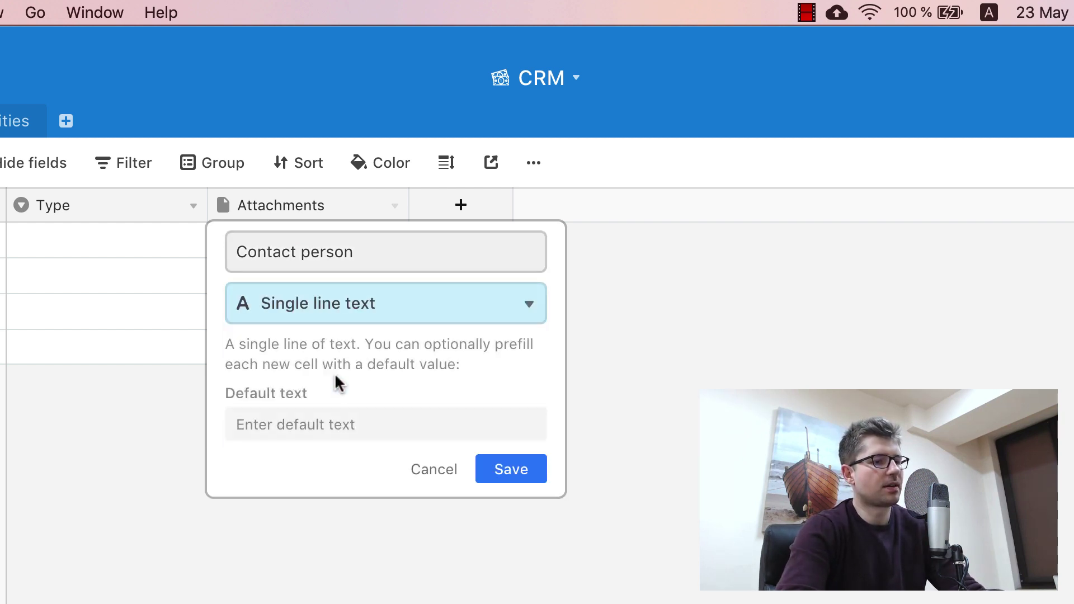
left_click(531, 479)
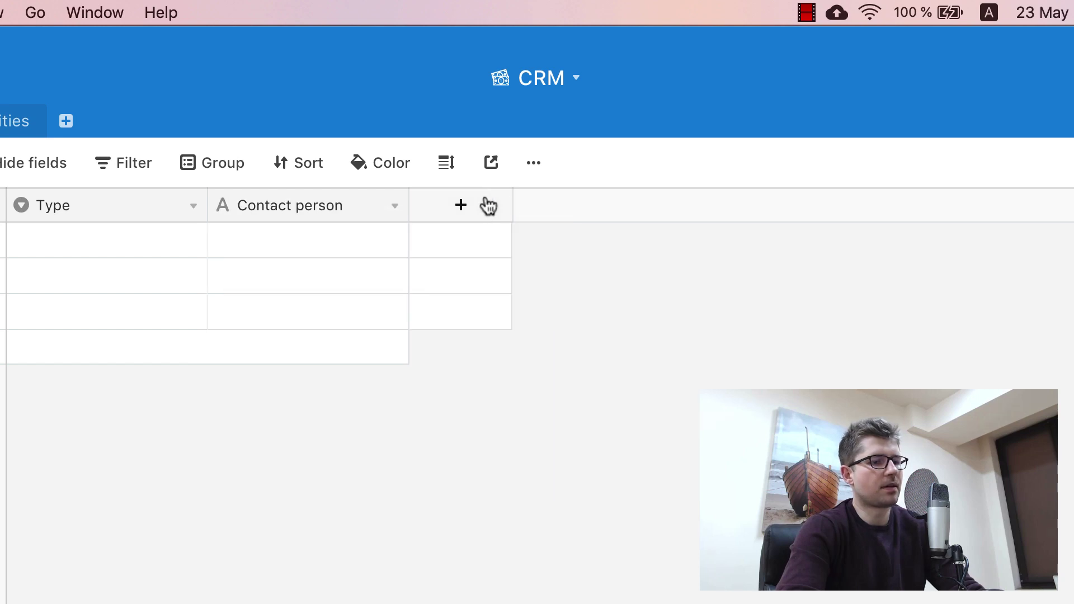
Add a Phone field with the phone number type
left_click(486, 205)
type("Phone")
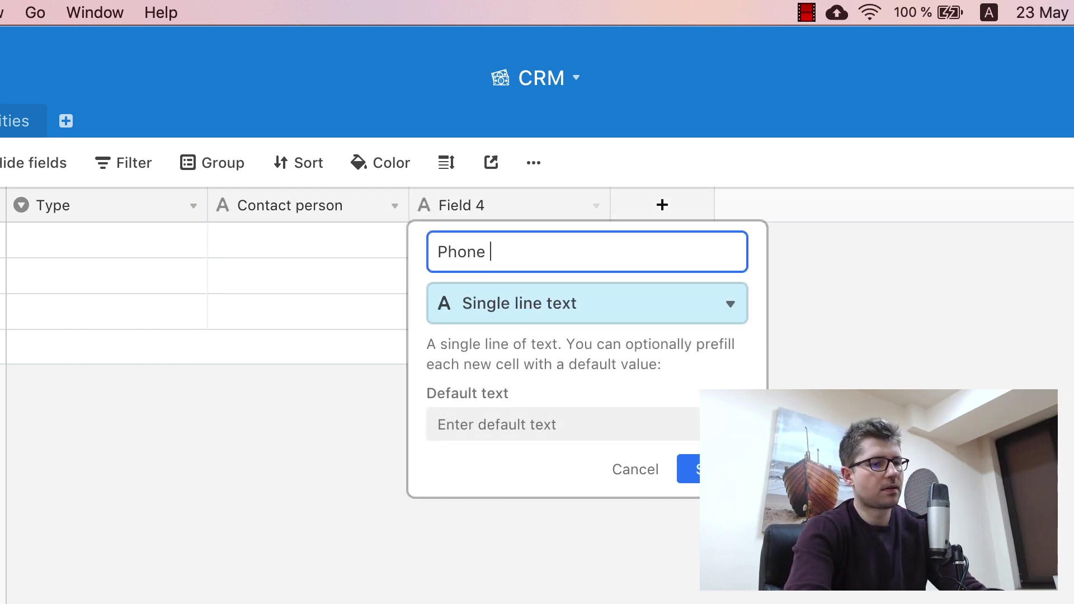
key("Tab")
type("ph")
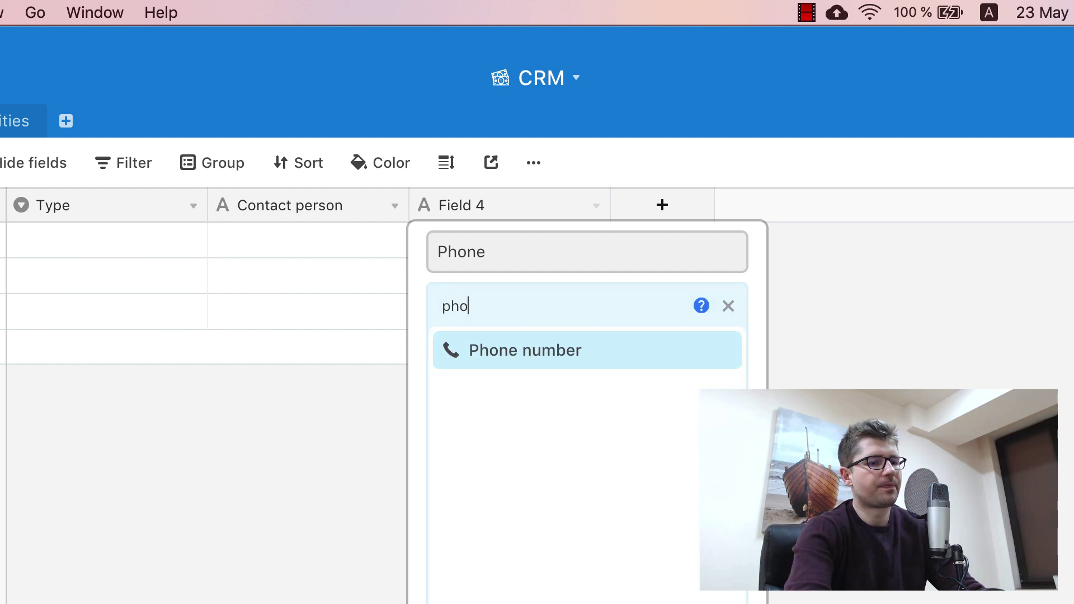
left_click(518, 358)
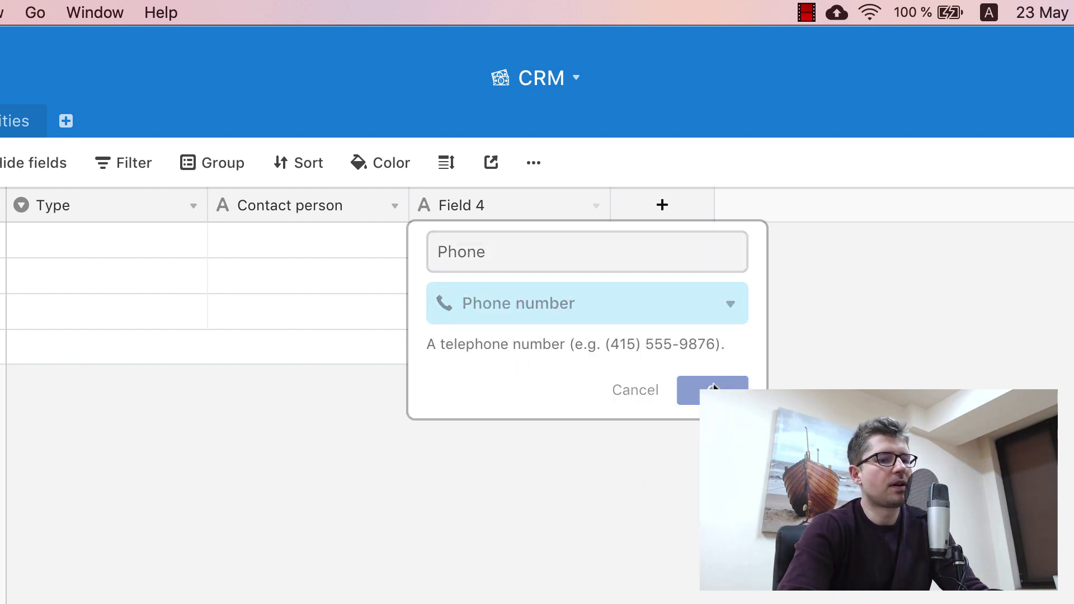
left_click(661, 207)
type("Email")
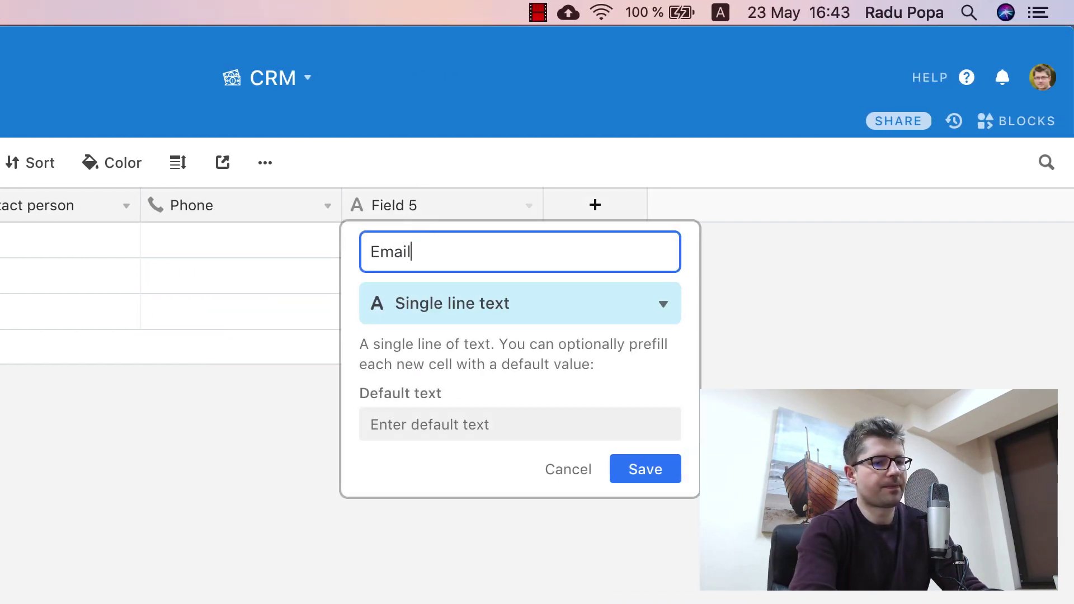
Add an Email field with the email type
key("Tab")
type("ema")
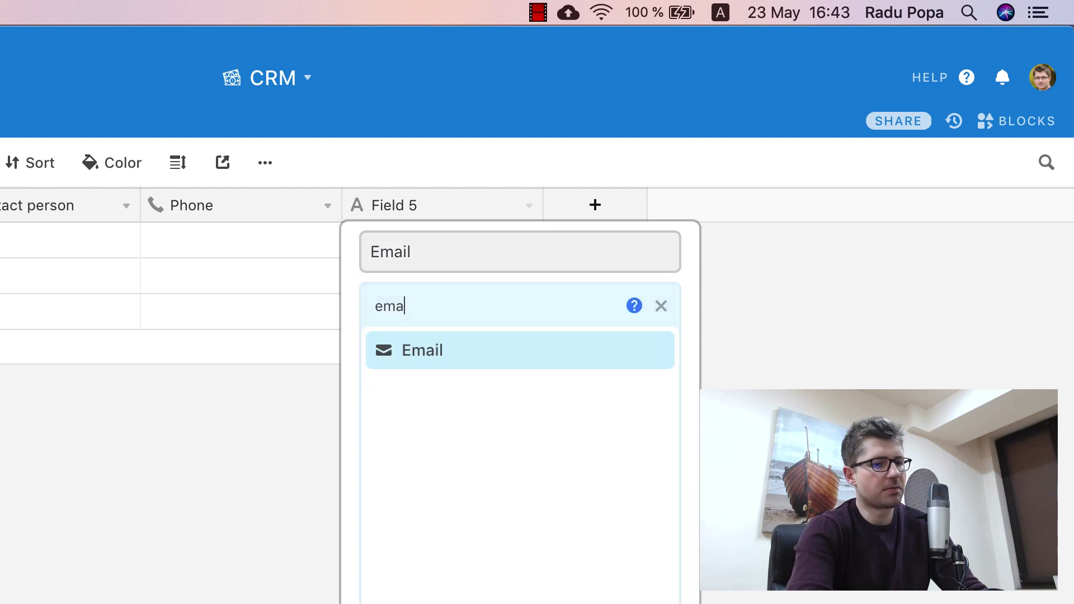
key("Return")
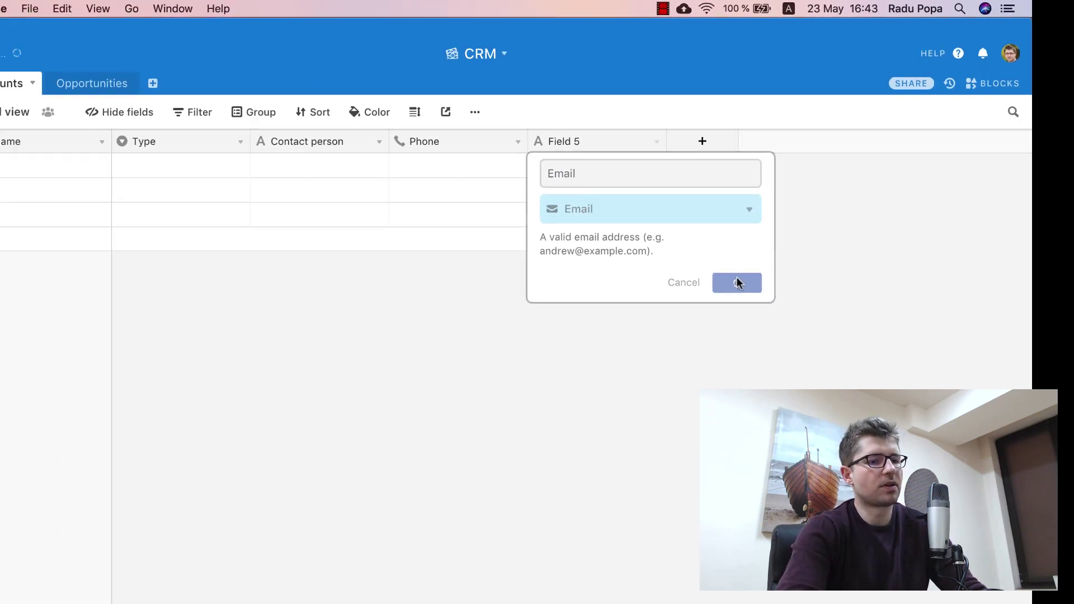
left_click(643, 397)
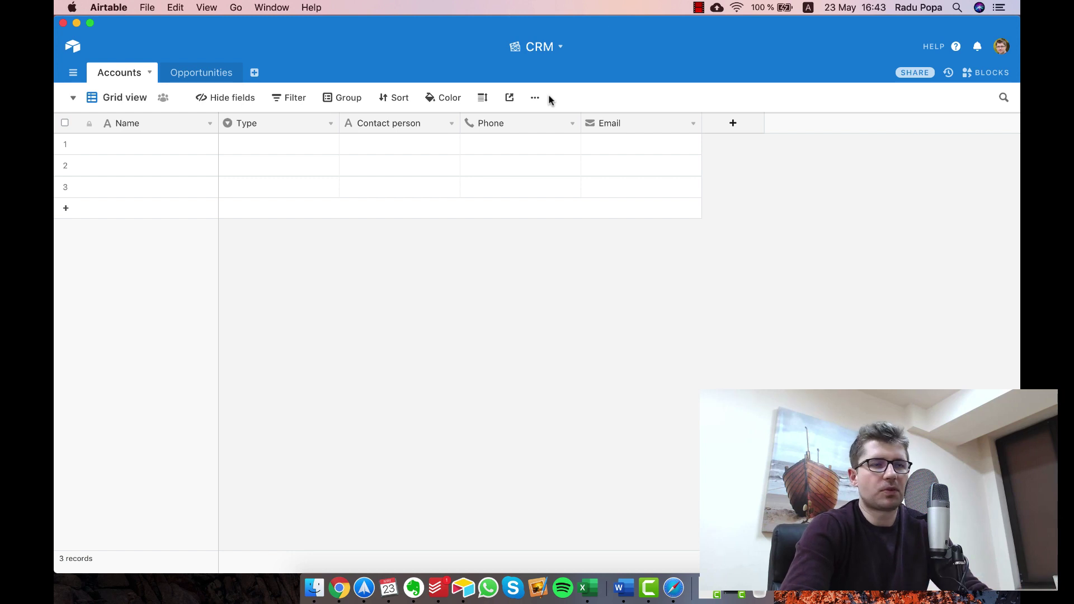
Rename the Opportunities Name field to Description with the Long text type
left_click(171, 171)
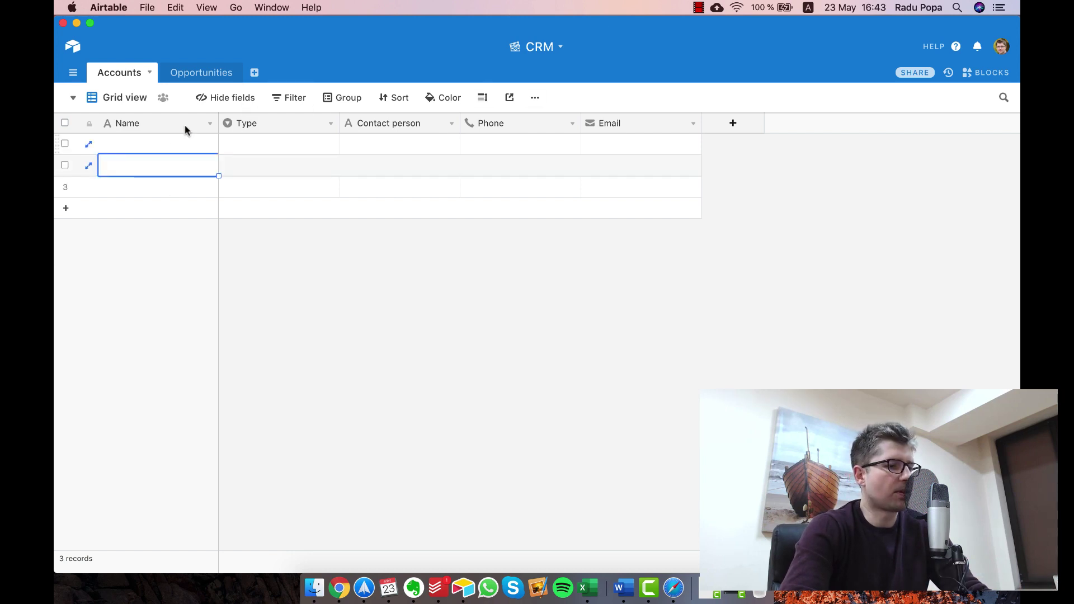
left_click(213, 73)
left_click(184, 141)
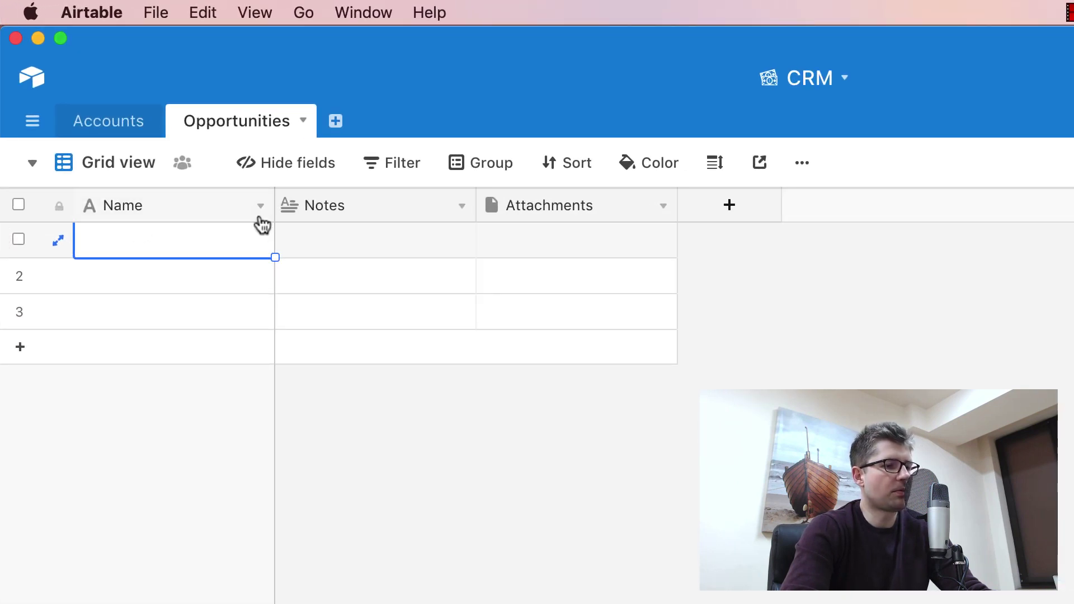
left_click(260, 207)
left_click(219, 251)
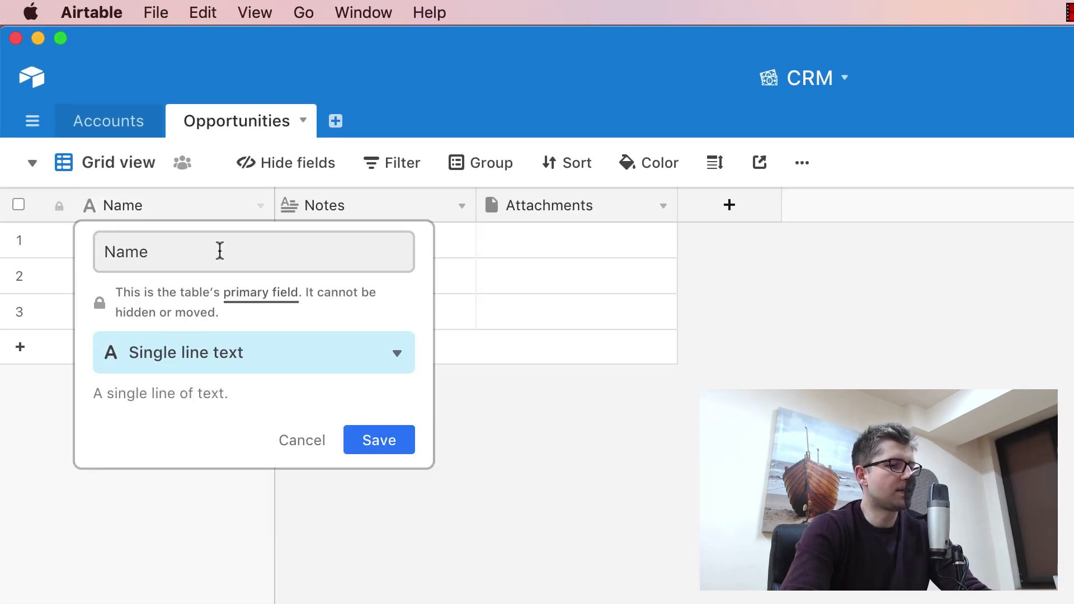
type("Desr")
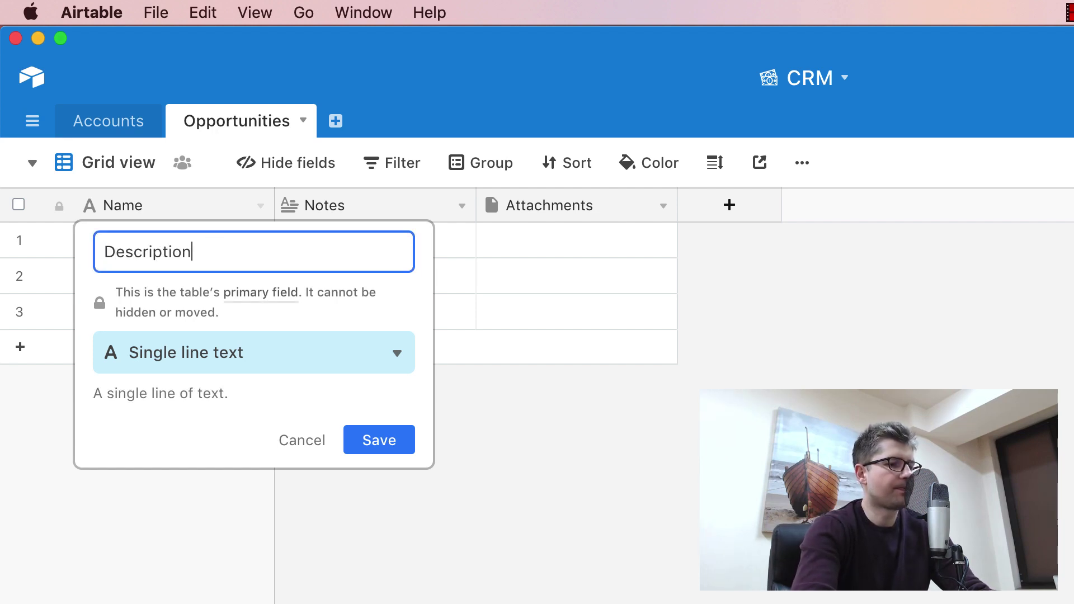
left_click(157, 363)
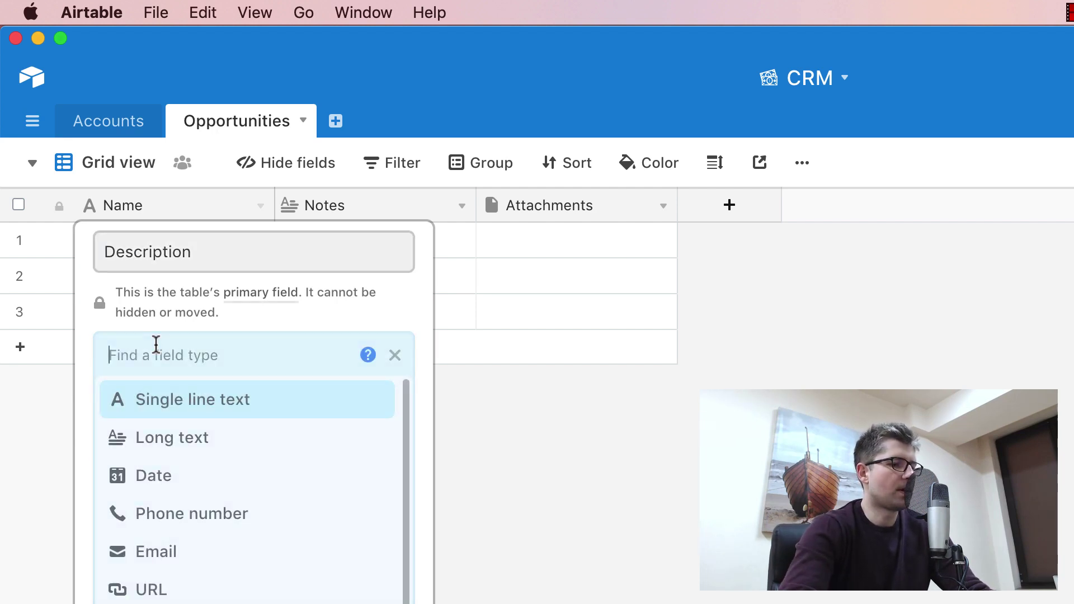
left_click(166, 438)
left_click(404, 440)
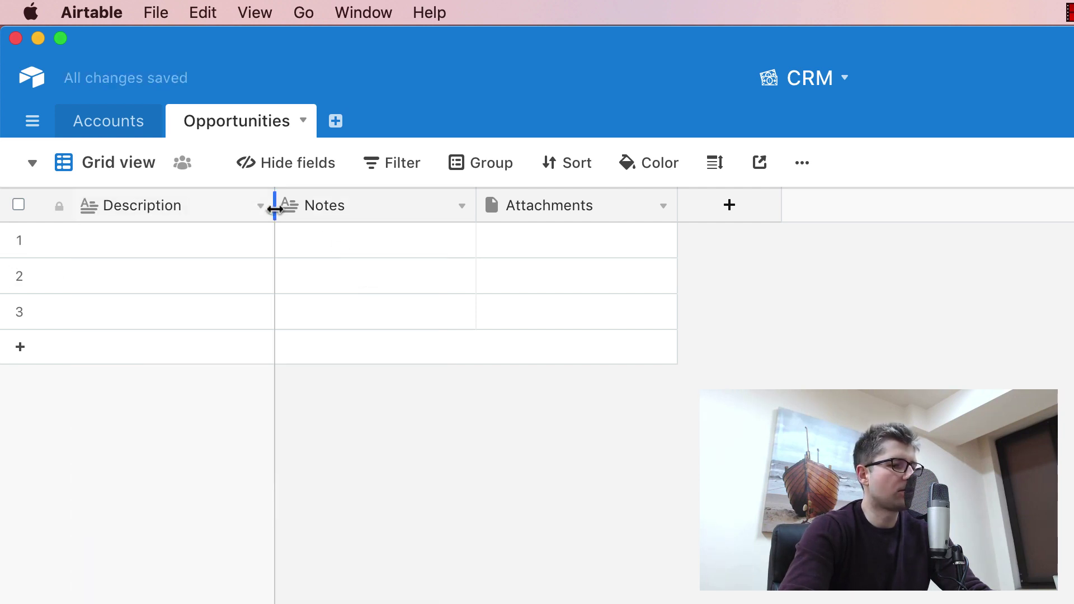
Widen the Description column, preview the first record, then return to Accounts
left_click_drag(274, 208, 402, 208)
left_click(281, 244)
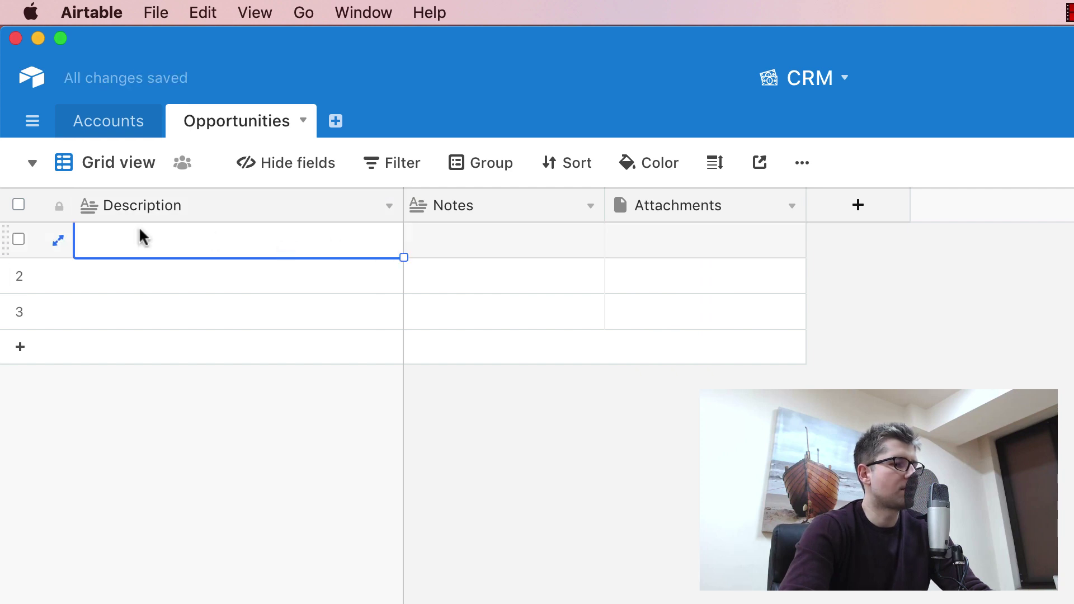
key("space")
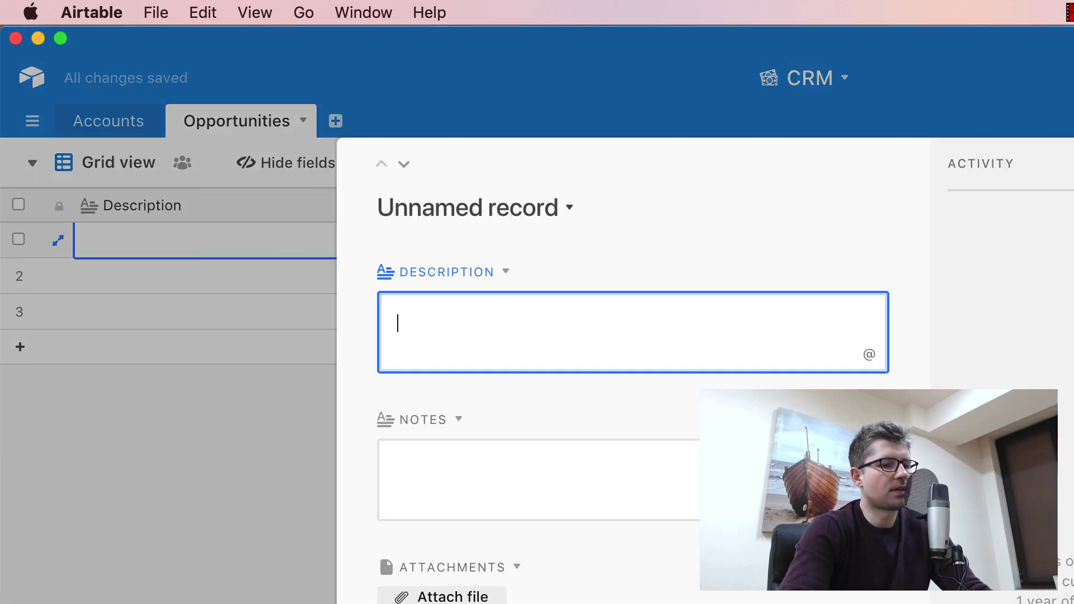
key("Escape")
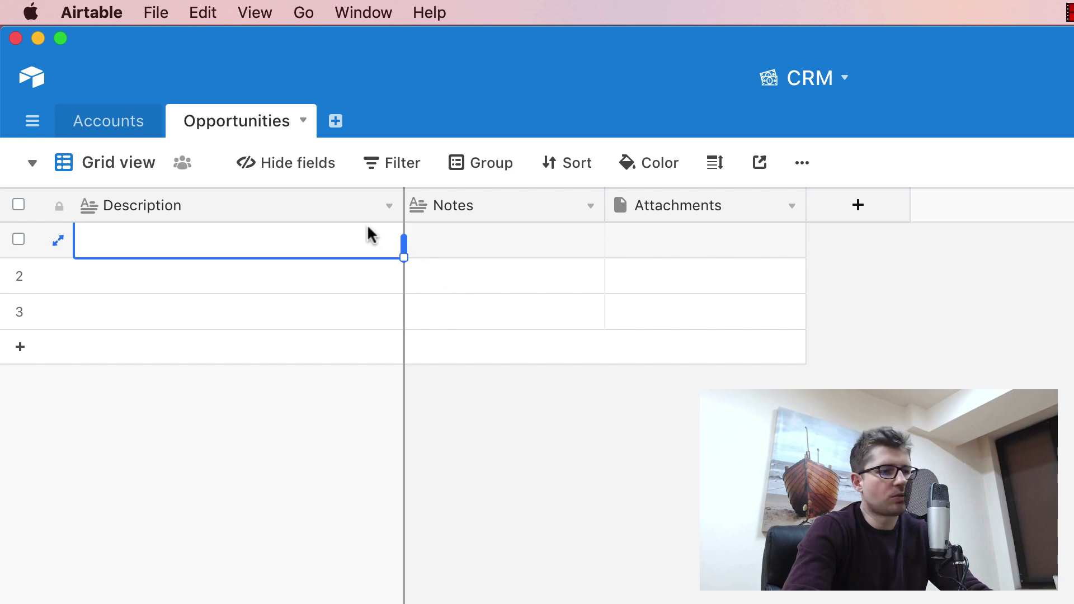
left_click(83, 119)
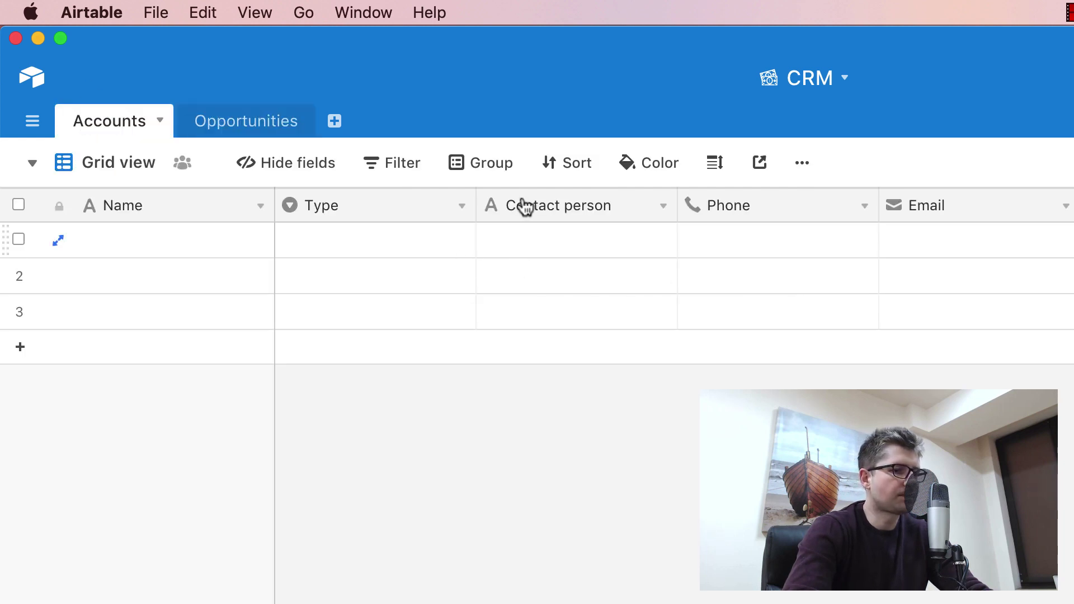
Rename the Opportunities Notes field to Account
left_click(232, 130)
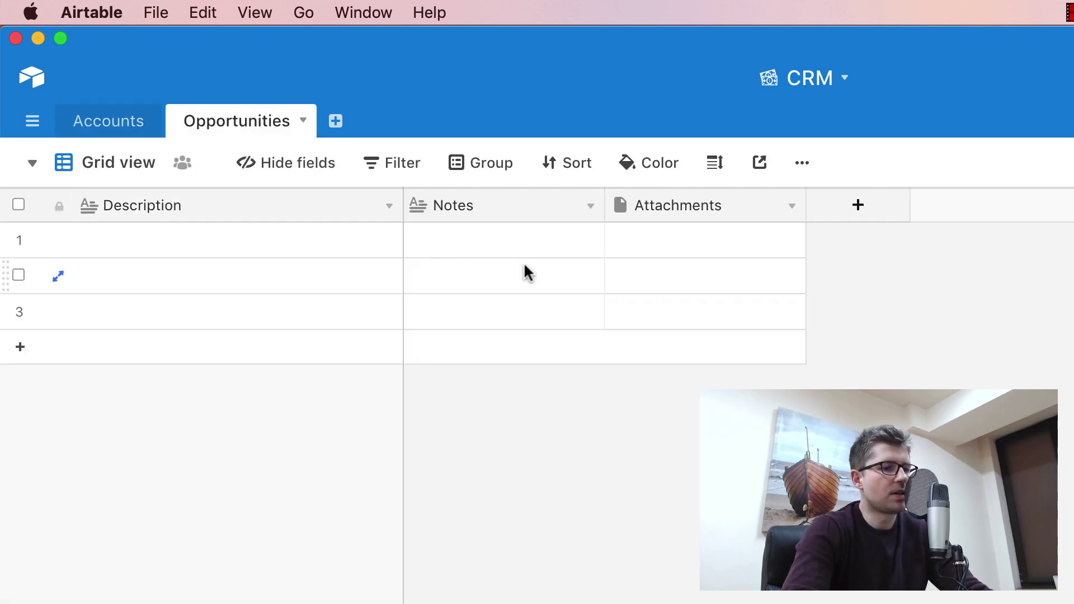
left_click(514, 246)
left_click(485, 207)
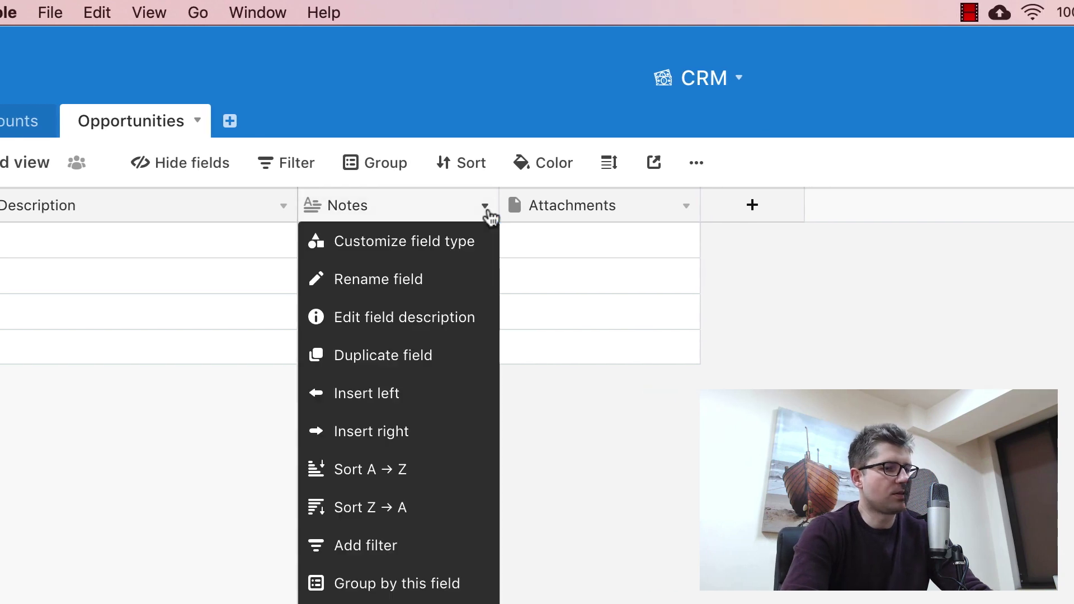
left_click(455, 241)
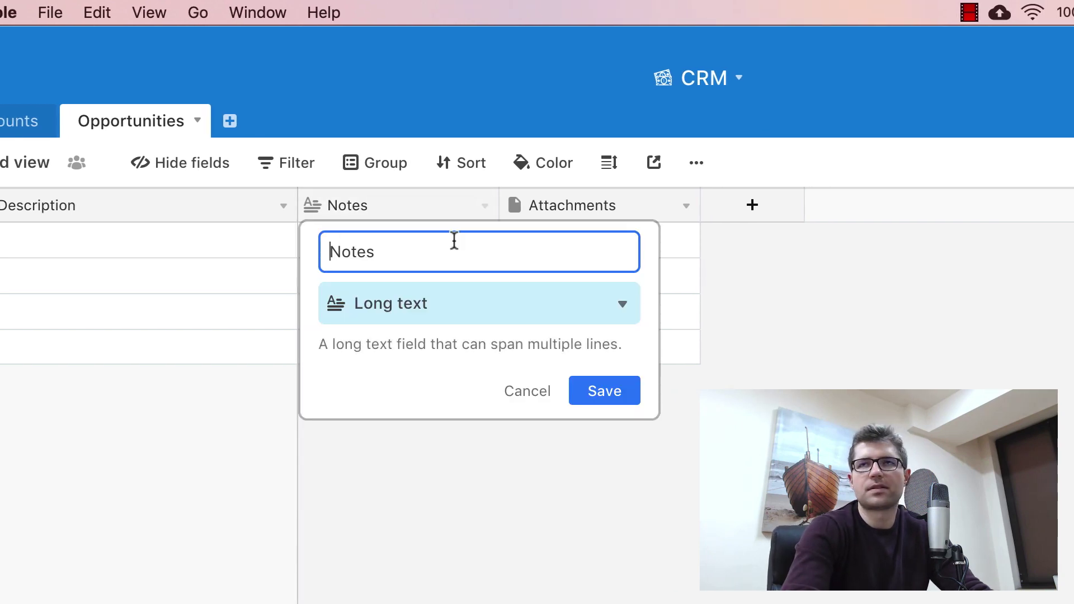
left_click(386, 304)
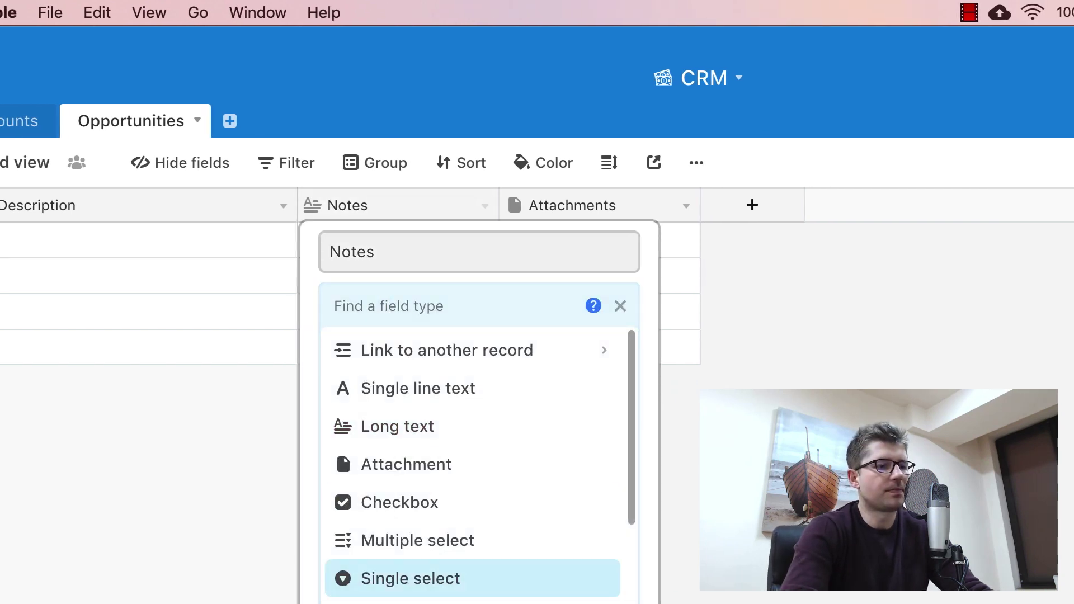
double_click(442, 252)
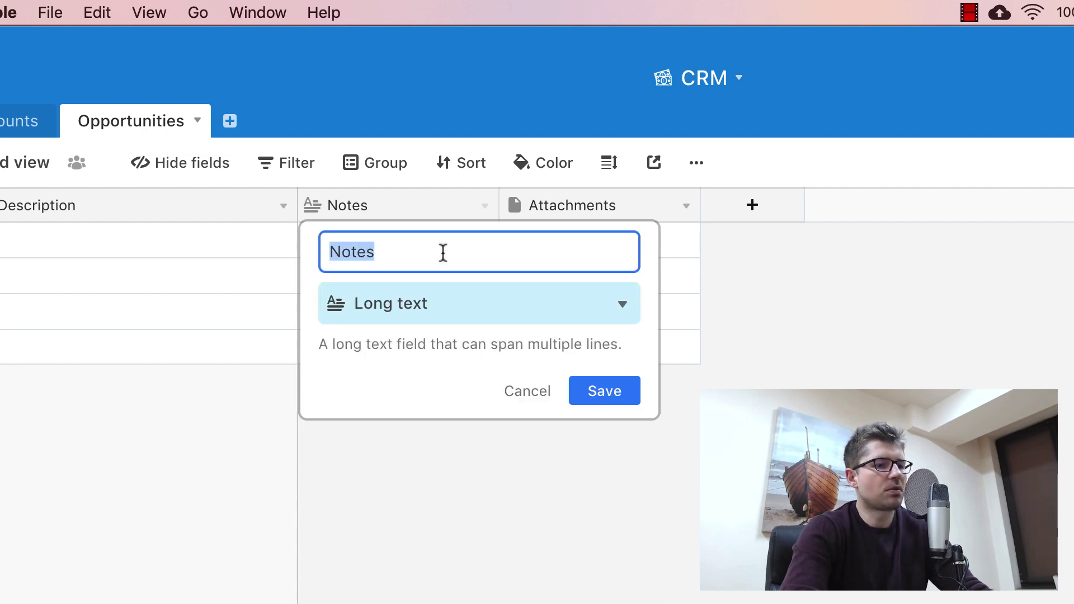
type("Acc")
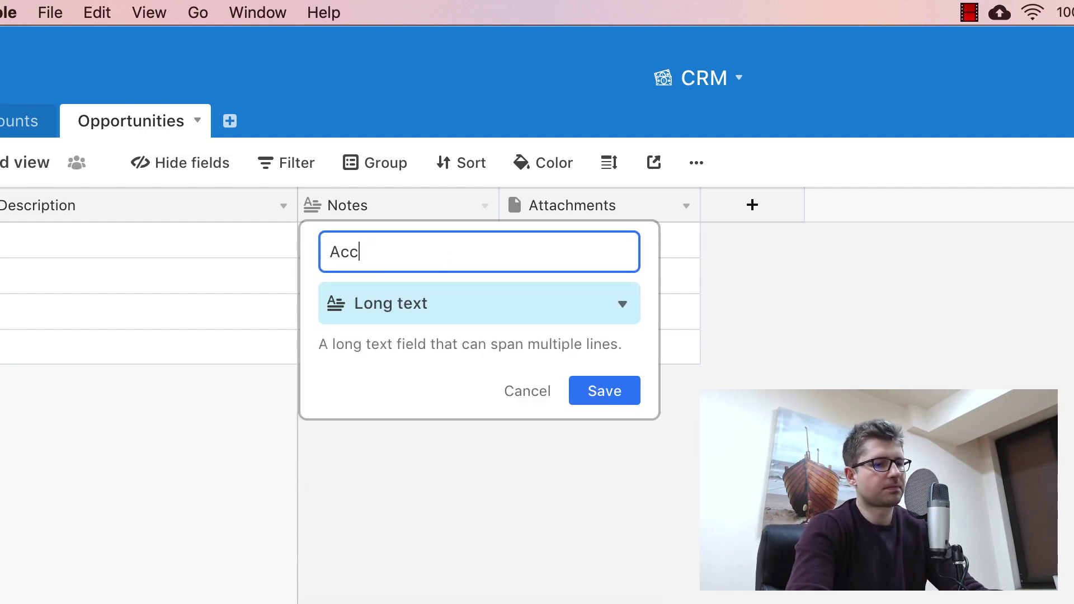
type("ounts")
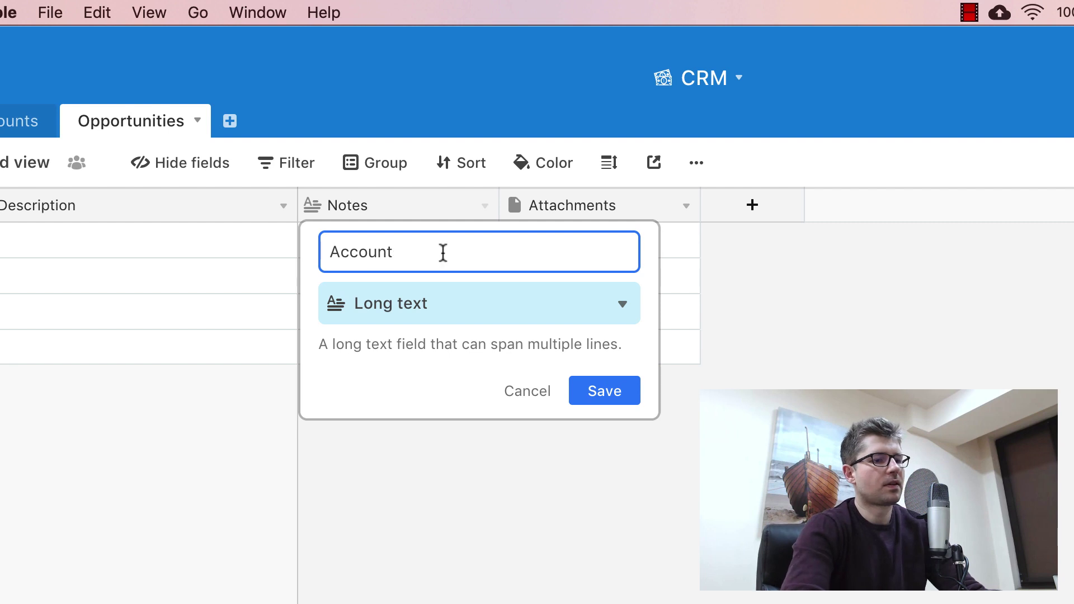
Make Account link to a single Accounts record and save it
left_click(443, 314)
type("li")
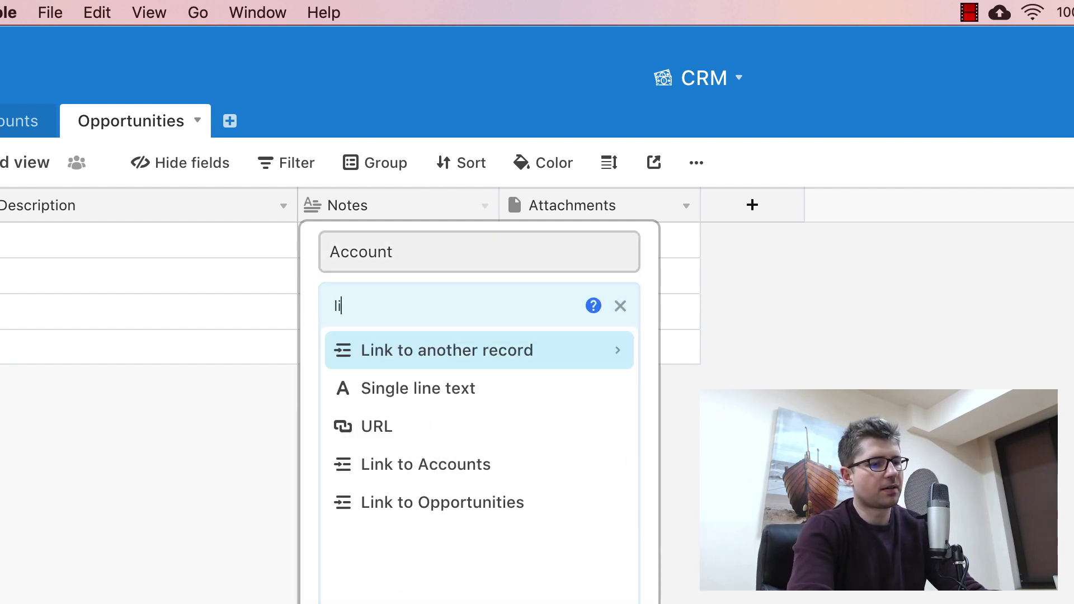
left_click(440, 347)
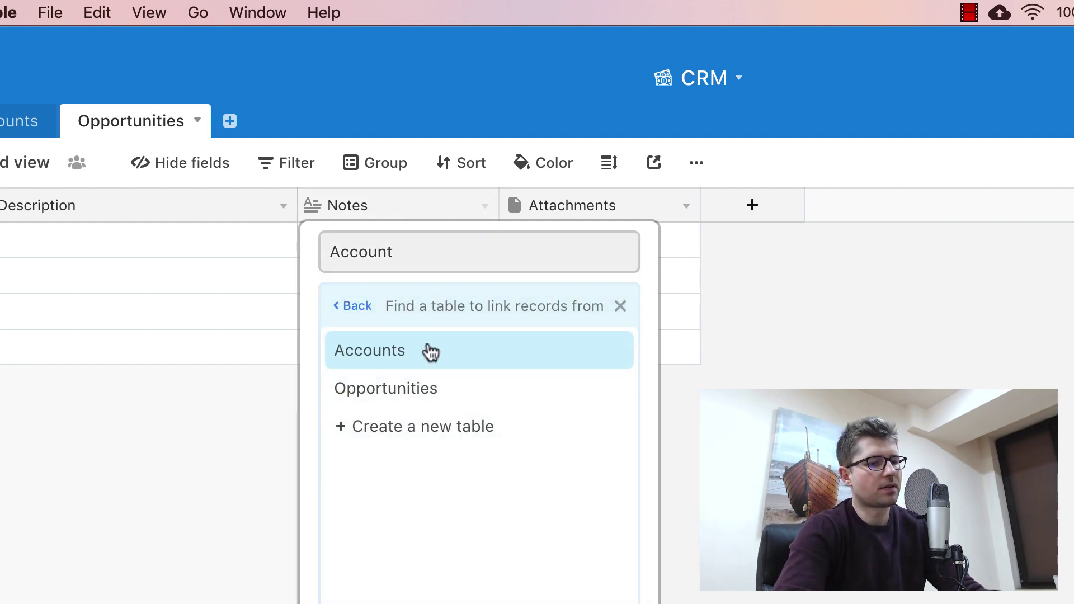
left_click(398, 352)
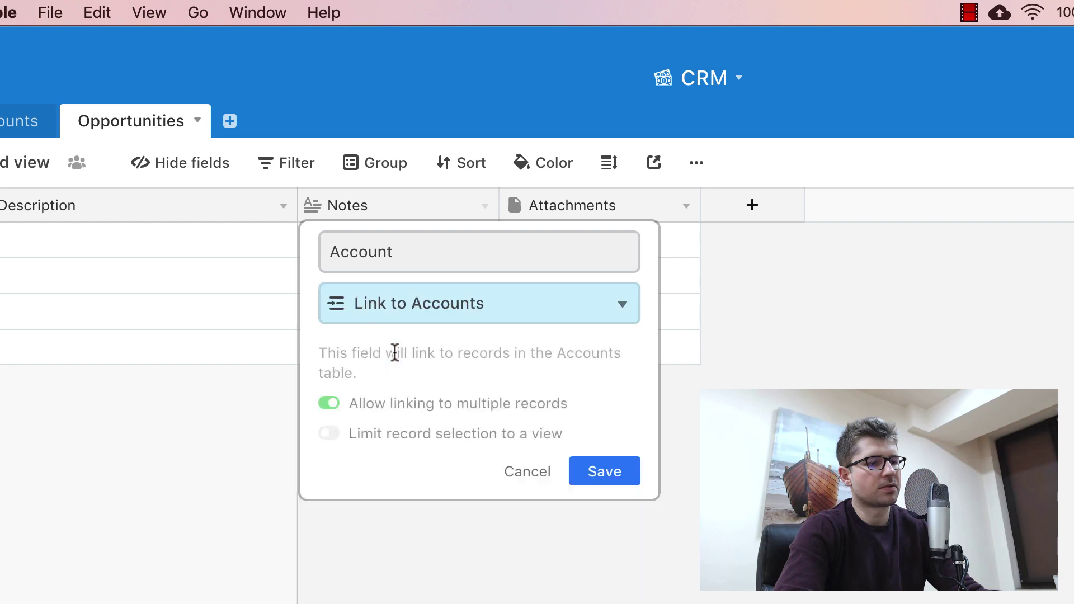
left_click(326, 402)
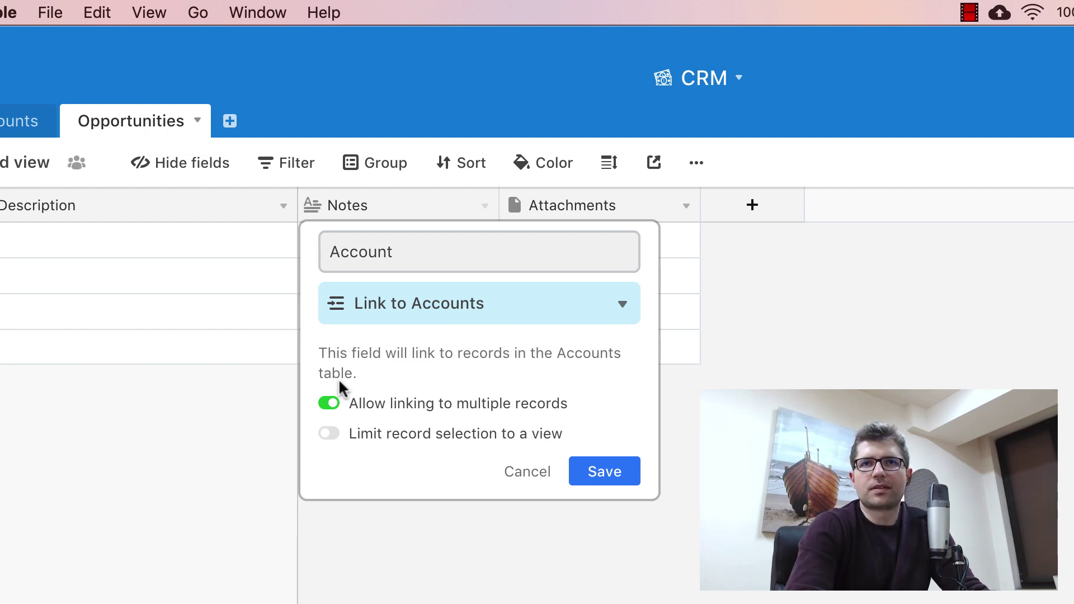
left_click(330, 403)
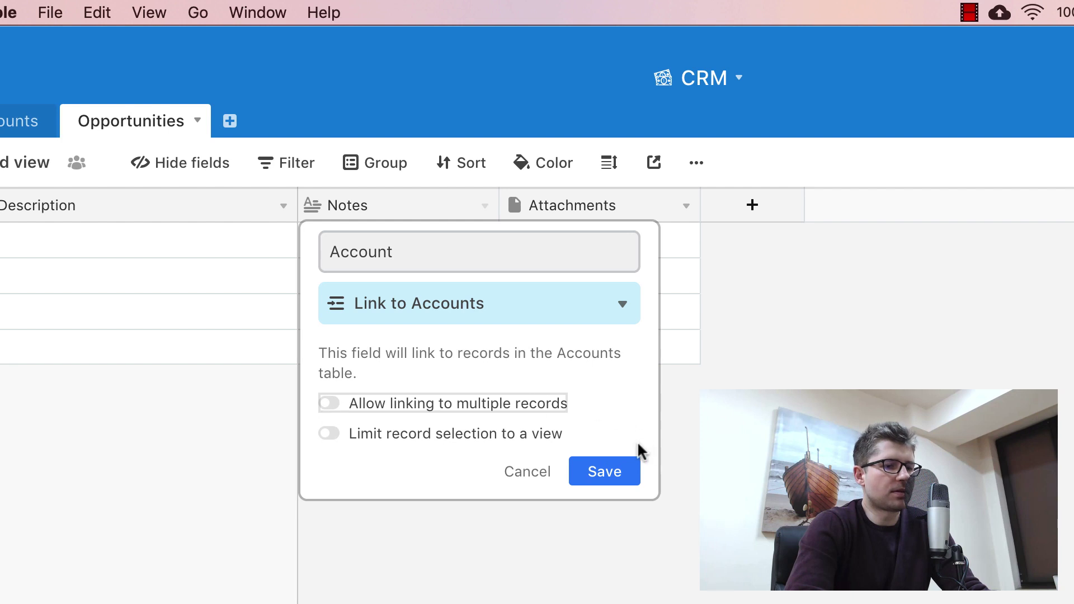
left_click(627, 469)
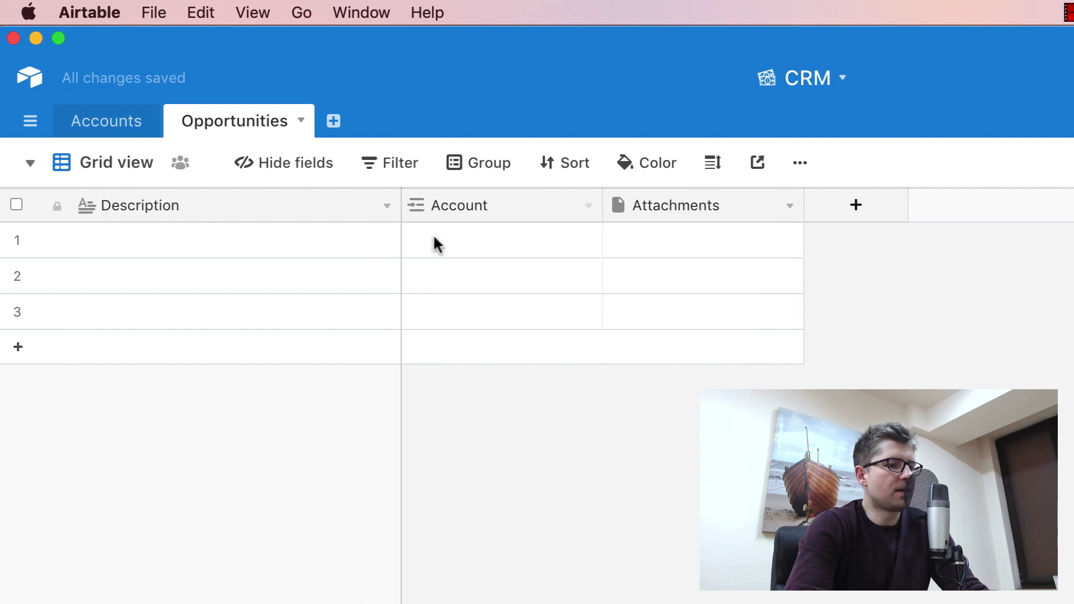
Enter 'Sell stuff' as the first opportunity's Description
left_click(338, 230)
type("Sell ")
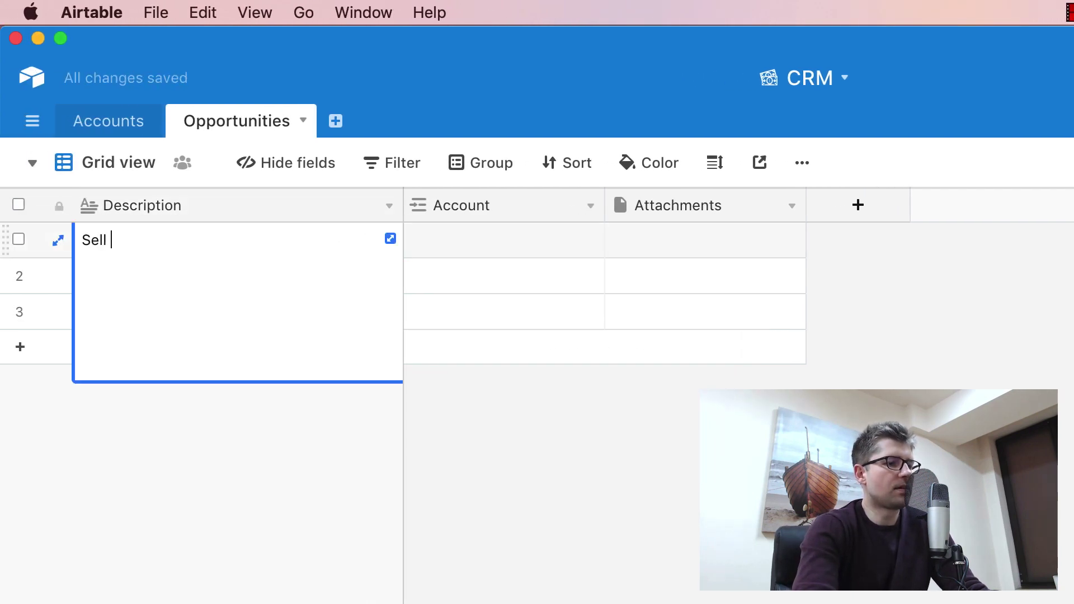
type("stuff")
key("Tab")
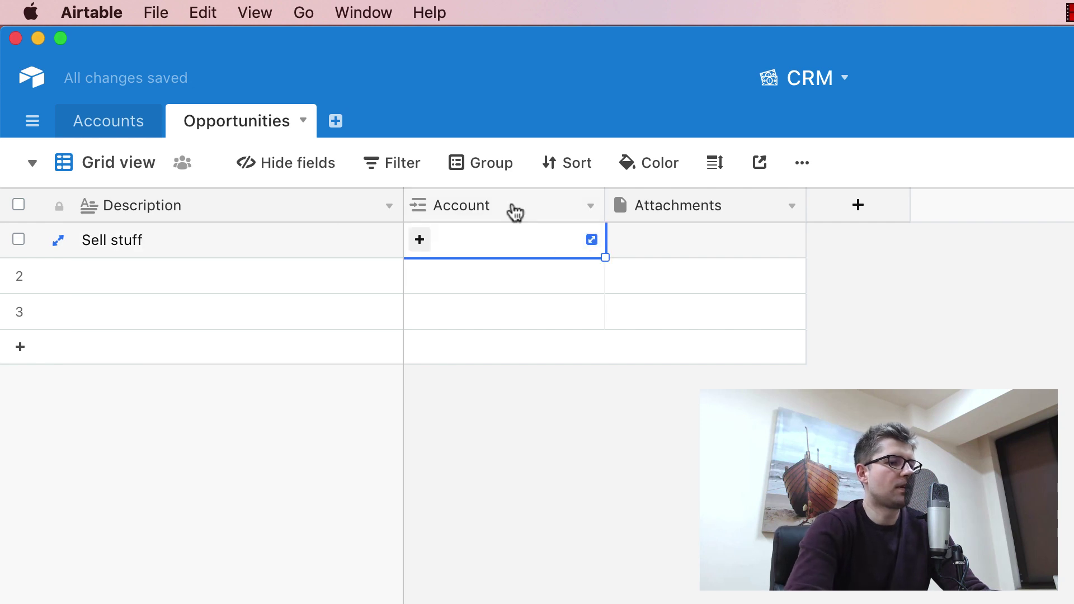
Name the accounts Company 1 and Company 2 and delete the empty third record
left_click(134, 129)
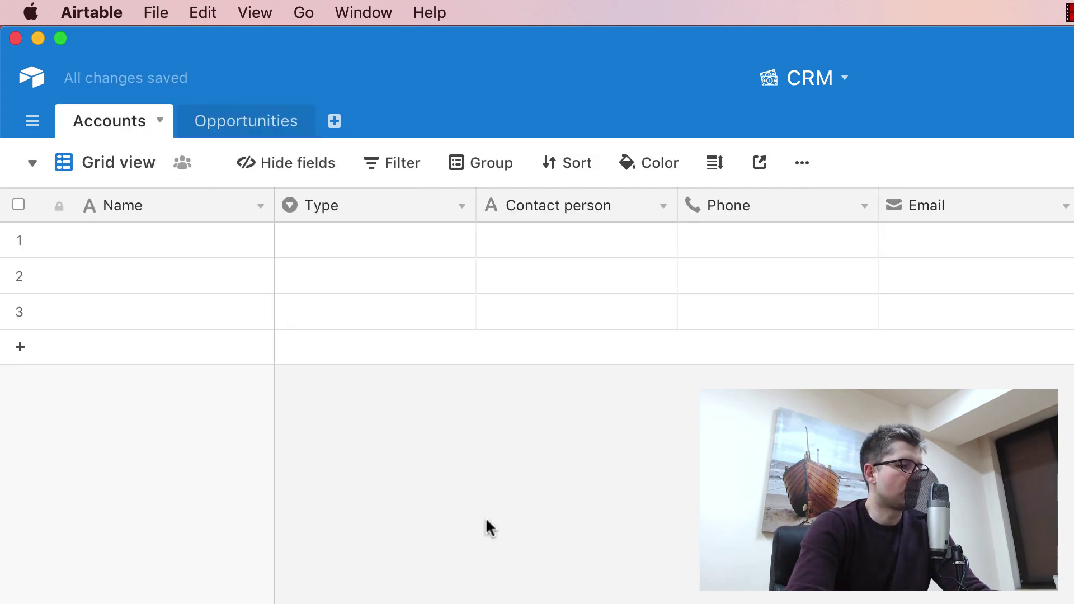
left_click(169, 242)
type("Co")
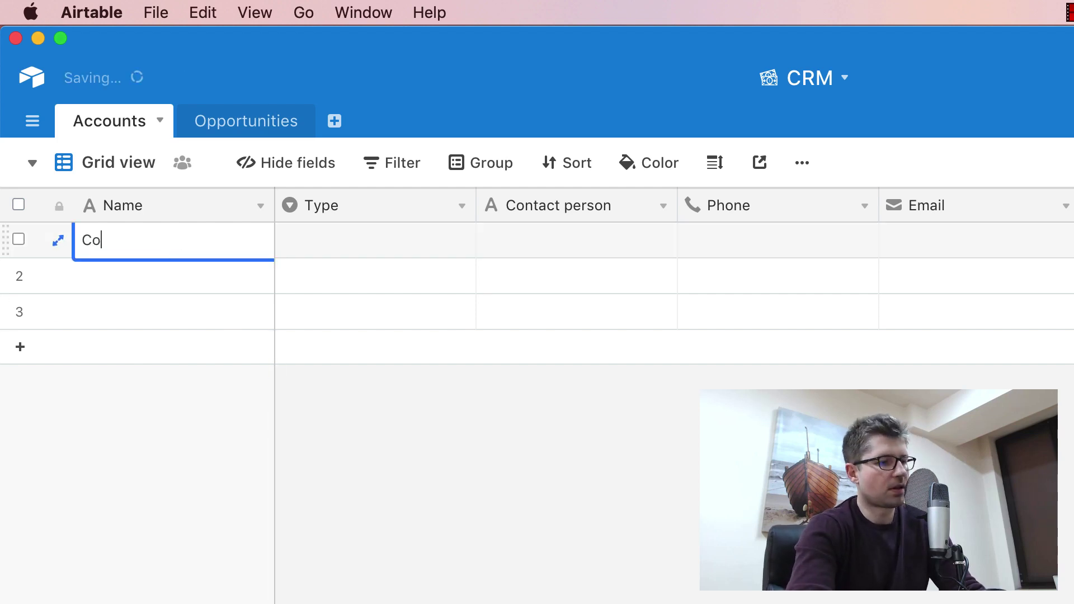
type("mpany 1")
key("Return")
type("Company 2")
key("Return")
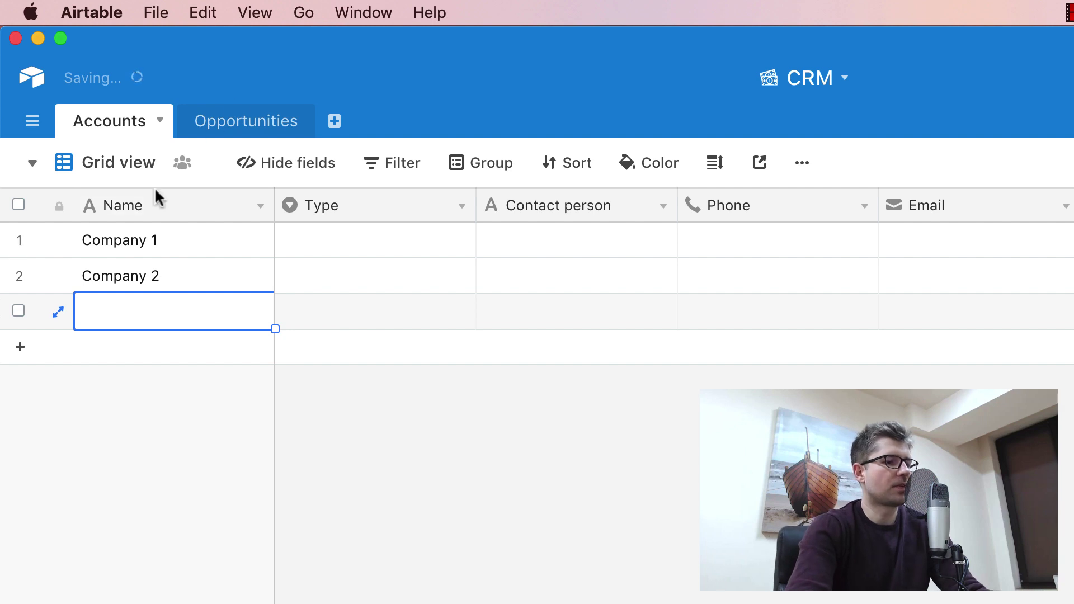
left_click(20, 311)
right_click(114, 320)
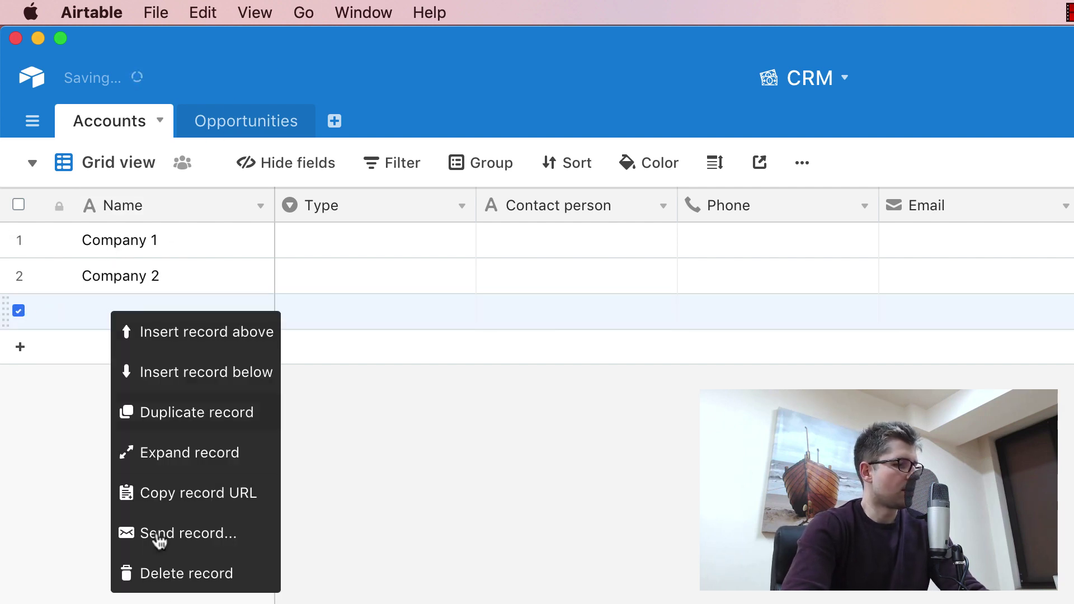
left_click(175, 574)
Link both opportunities' Account fields to Company 2
left_click(257, 125)
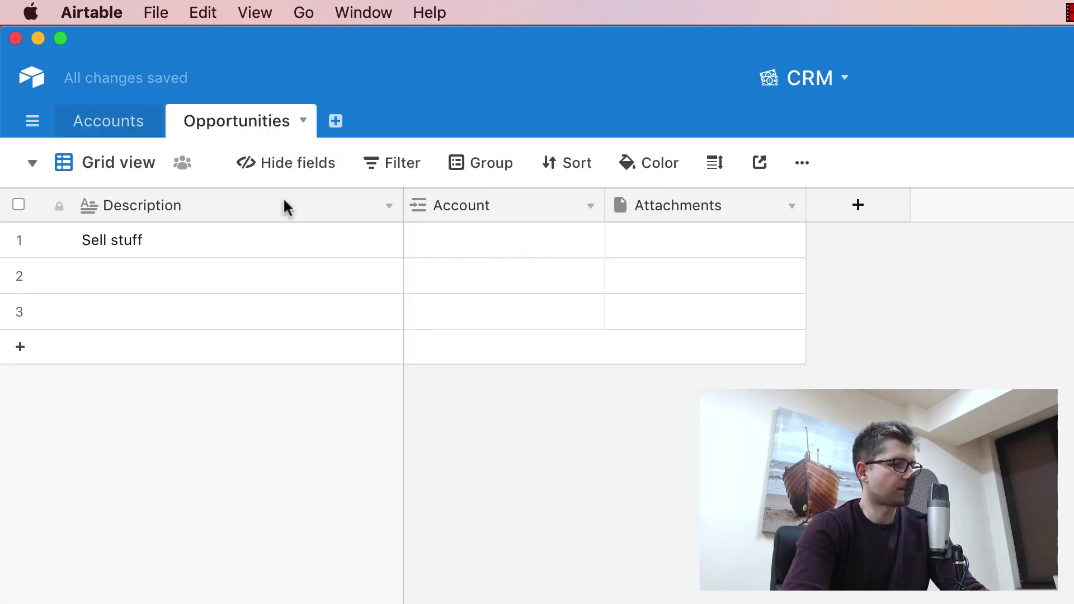
left_click(513, 240)
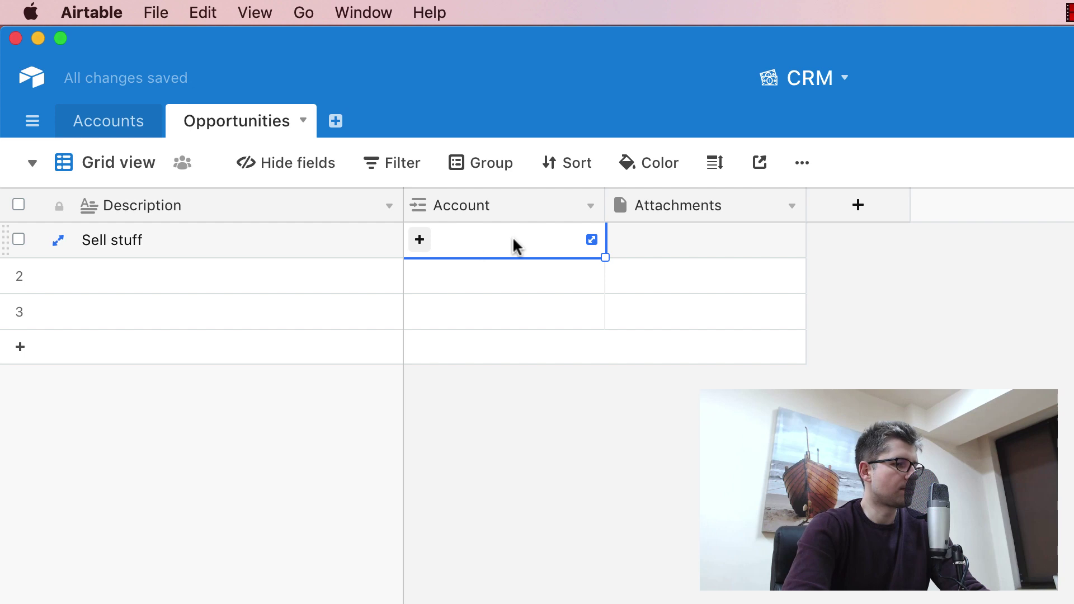
left_click(419, 240)
left_click(182, 268)
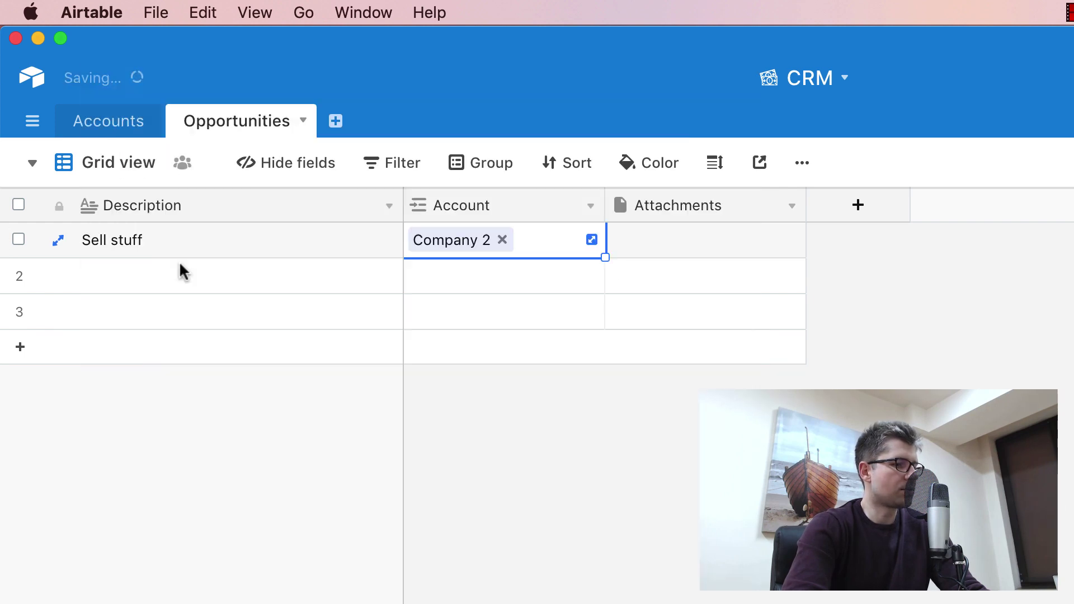
left_click(517, 272)
left_click(419, 275)
left_click(188, 266)
left_click(283, 284)
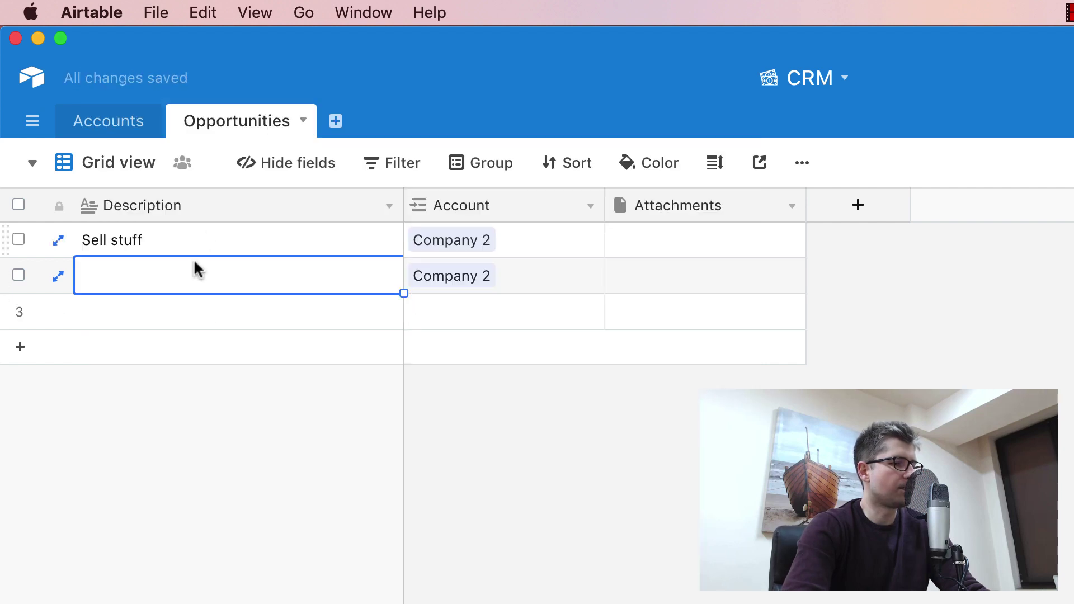
left_click(713, 205)
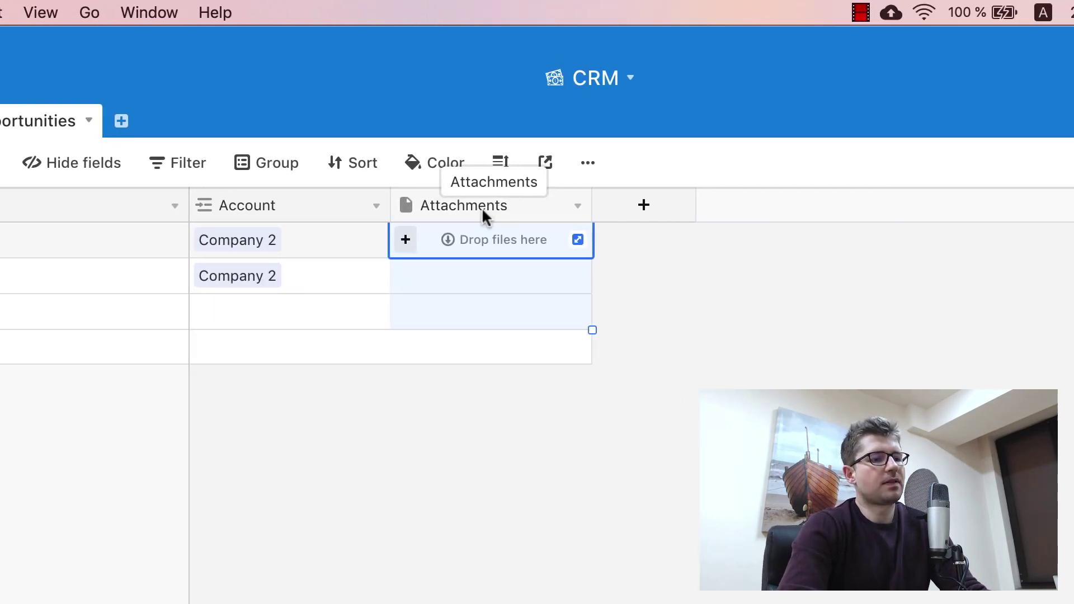
Convert Attachments to an Agent single-select field with options Radu and John
double_click(481, 207)
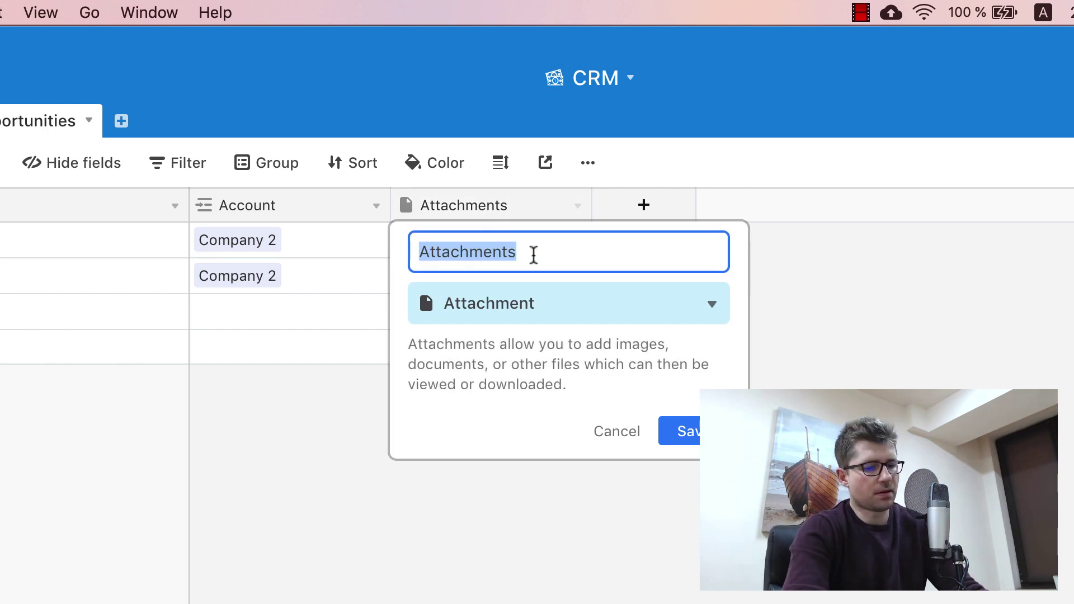
type("Agent")
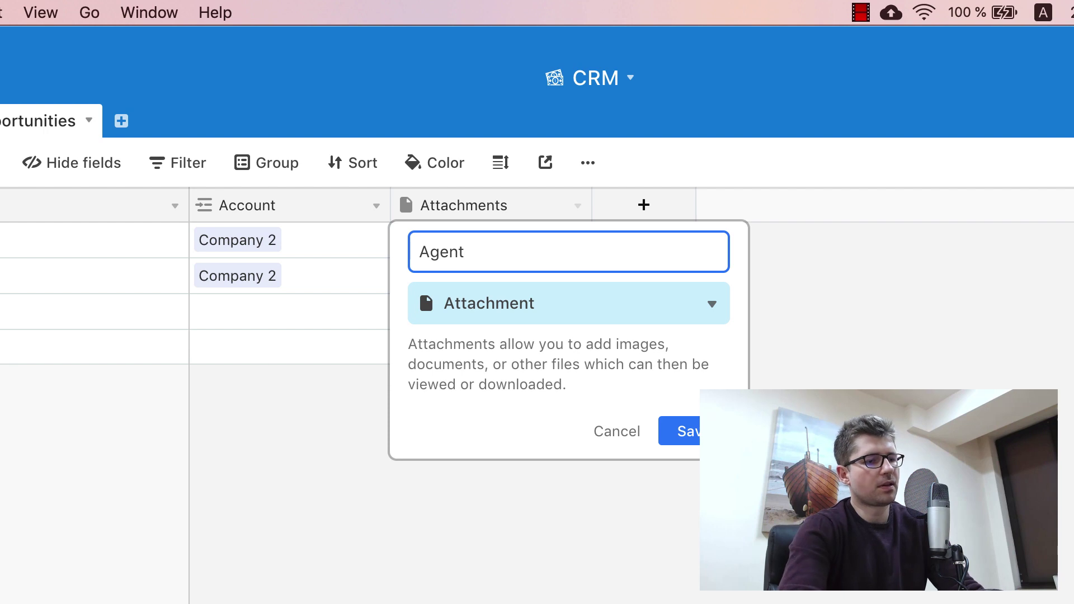
key("Tab")
key("Return")
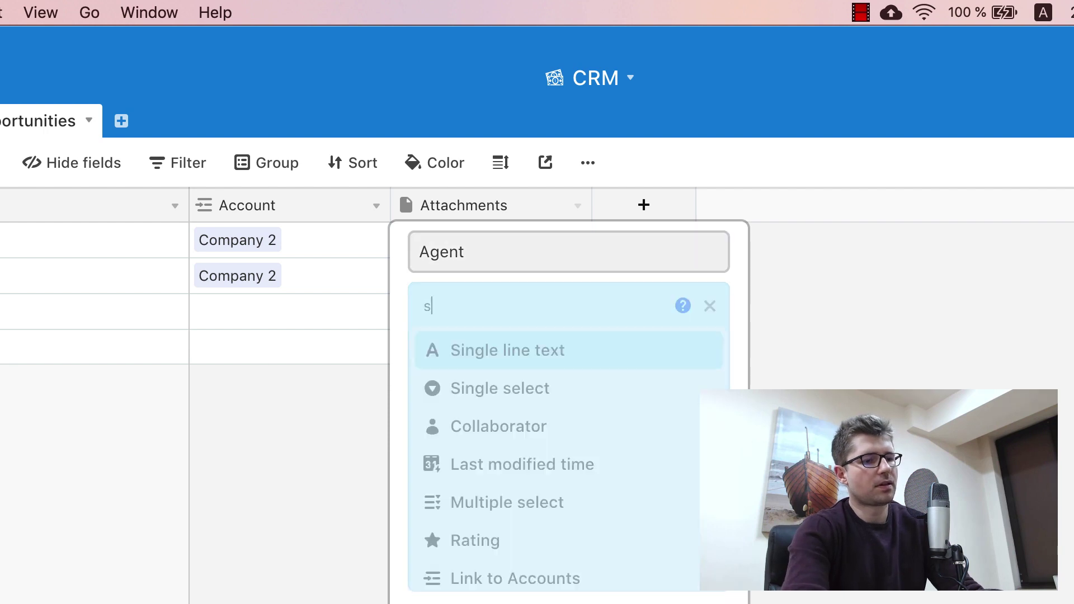
type("sele")
key("Down")
key("Return")
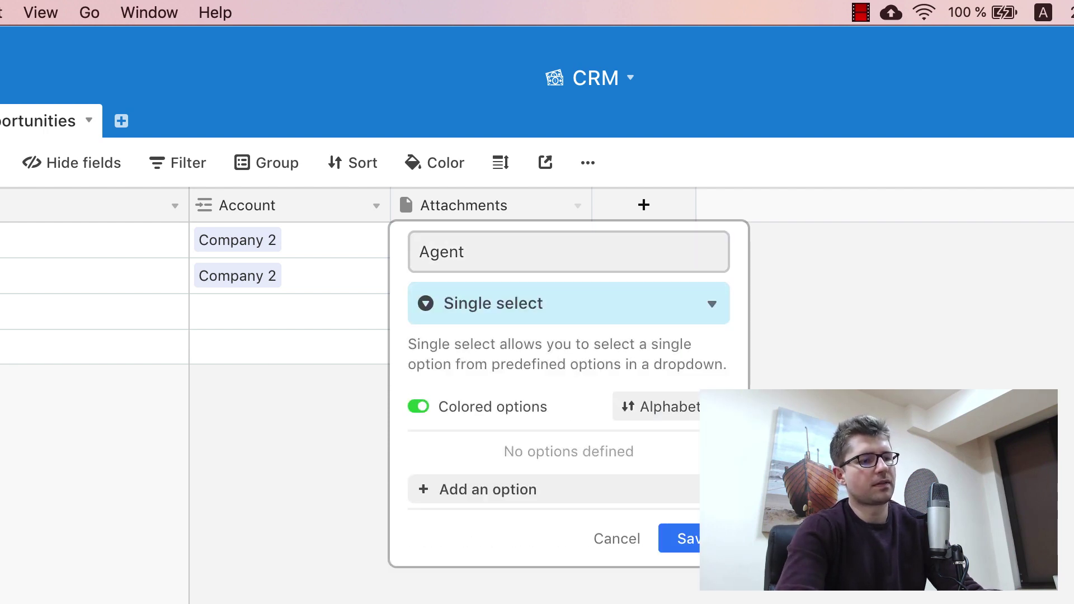
left_click(510, 490)
type("Radu")
key("Return")
type("John")
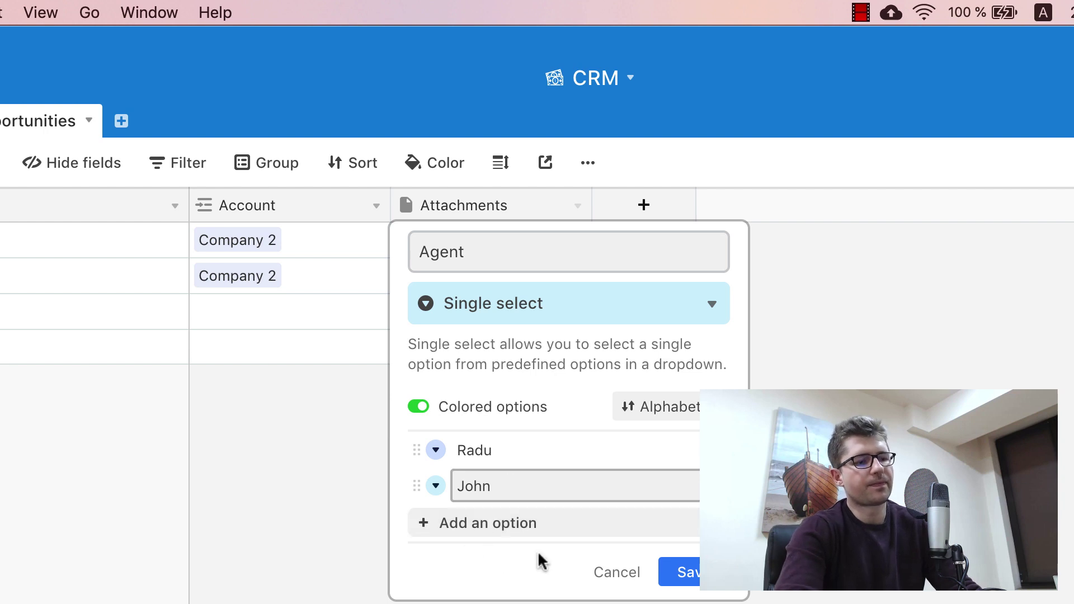
left_click(687, 576)
Assign Radu to the first opportunity and John to the second
left_click(351, 290)
left_click(463, 251)
left_click(566, 246)
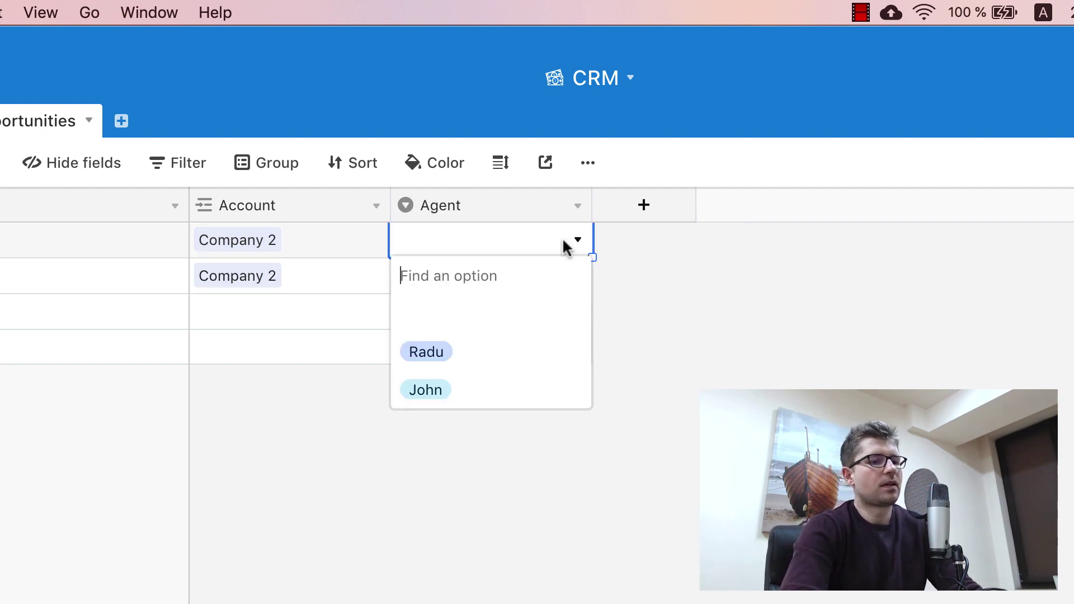
left_click(461, 359)
left_click(495, 280)
left_click(576, 285)
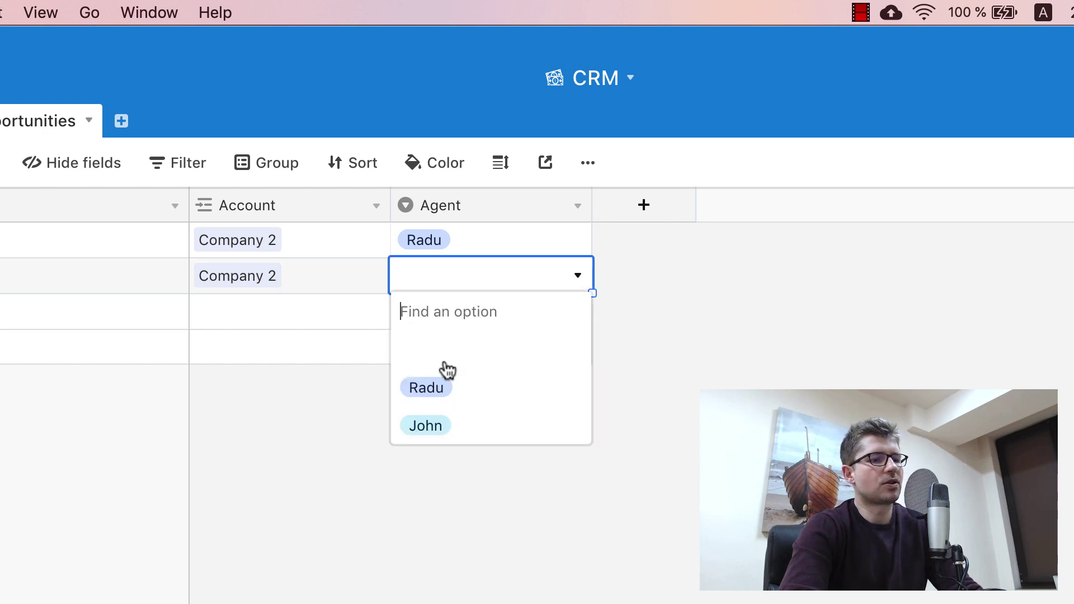
left_click(407, 434)
left_click(571, 244)
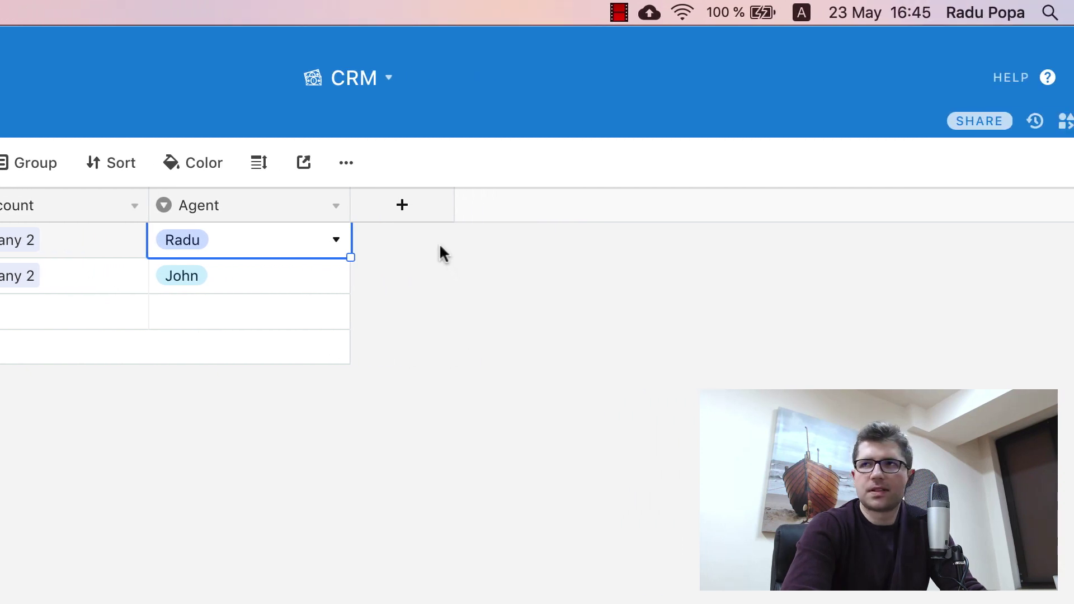
Add a Date field to Opportunities using the European date format
left_click(392, 215)
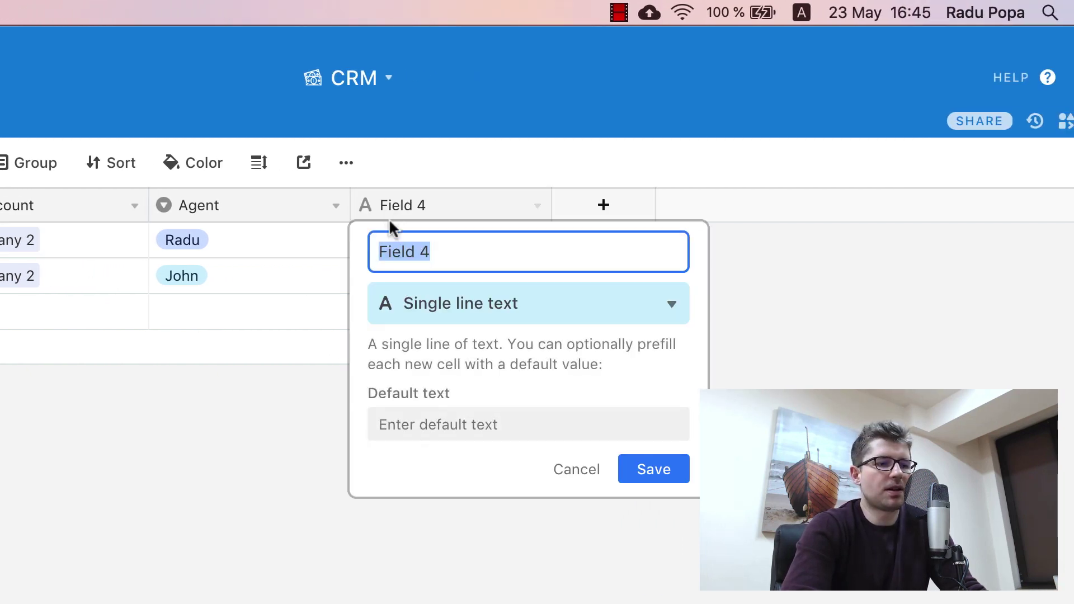
type("Date")
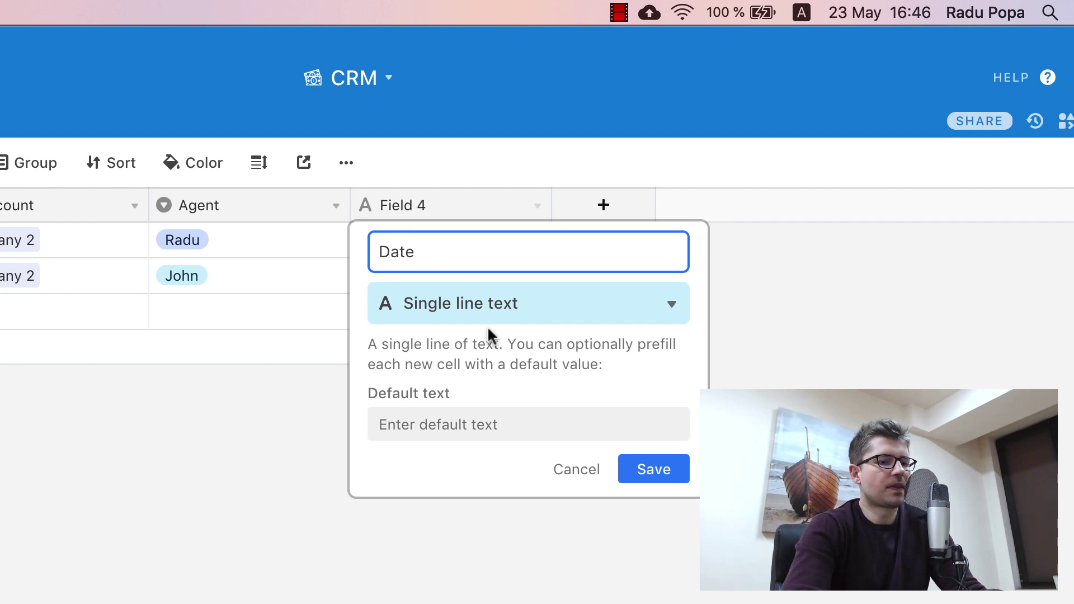
left_click(485, 313)
type("da")
left_click(431, 357)
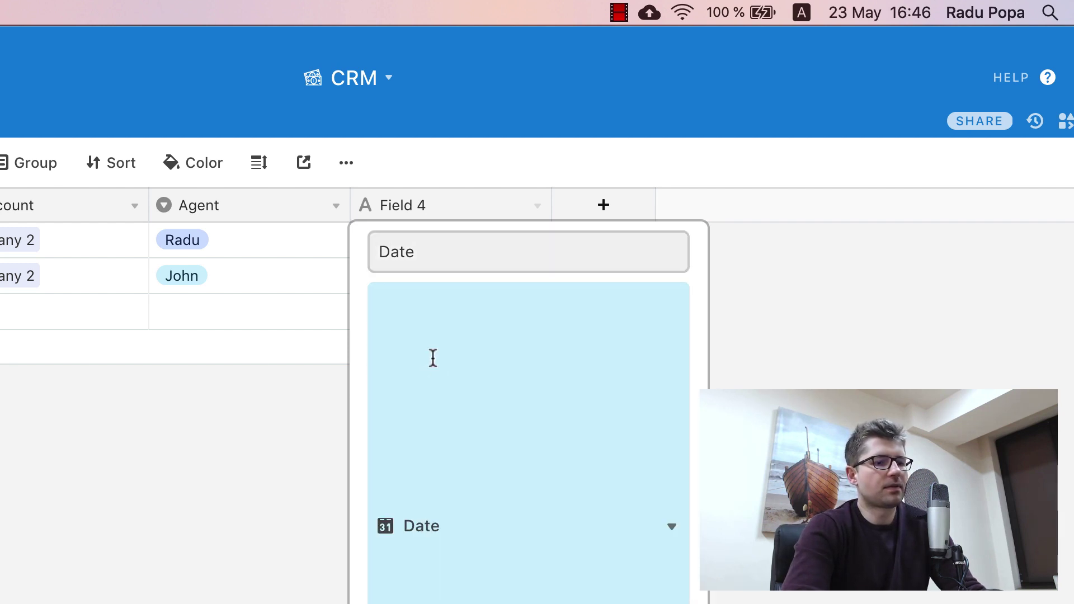
left_click(440, 428)
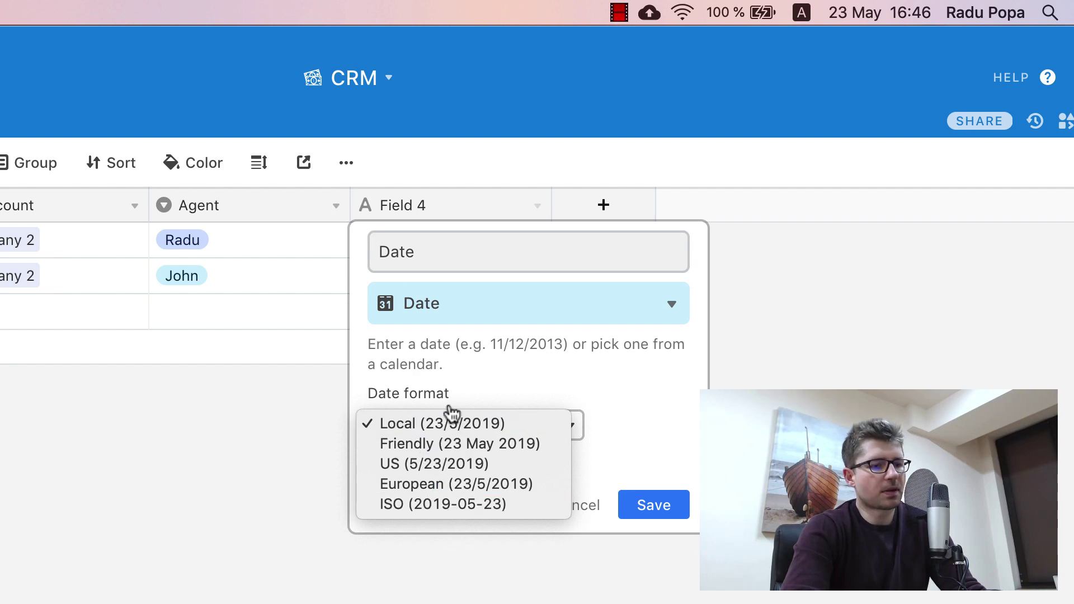
left_click(419, 487)
left_click(668, 509)
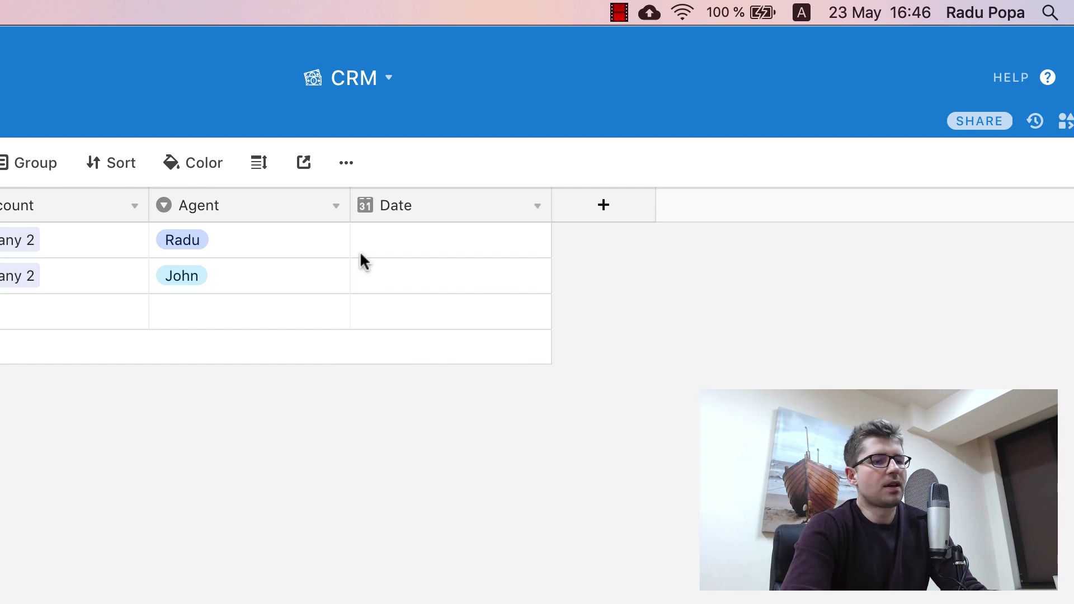
Date the two opportunities 23/5/2019 and 24/5/2019
left_click(424, 249)
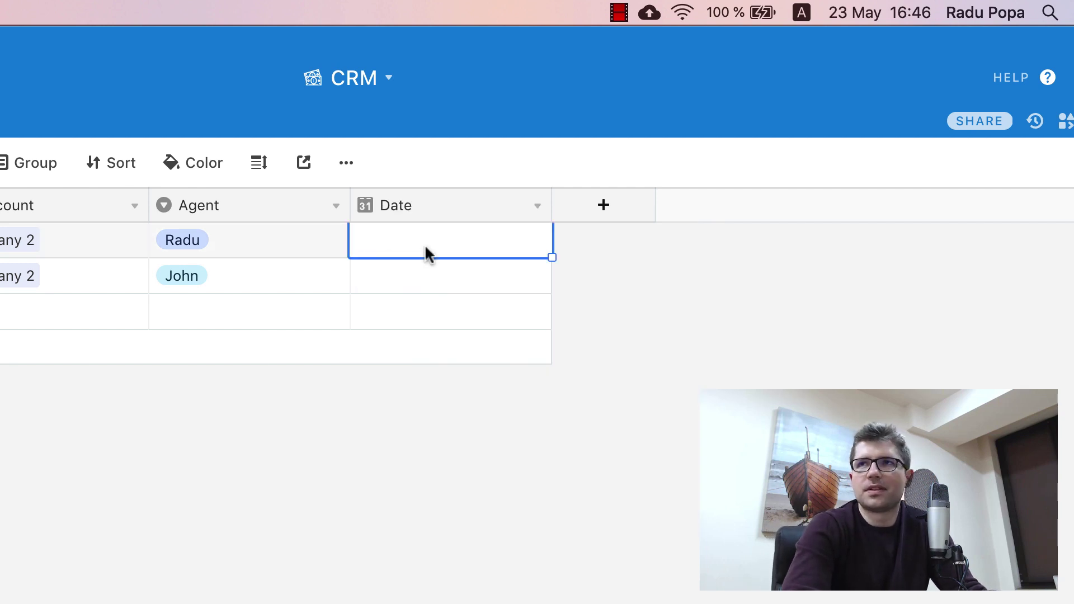
left_click(436, 243)
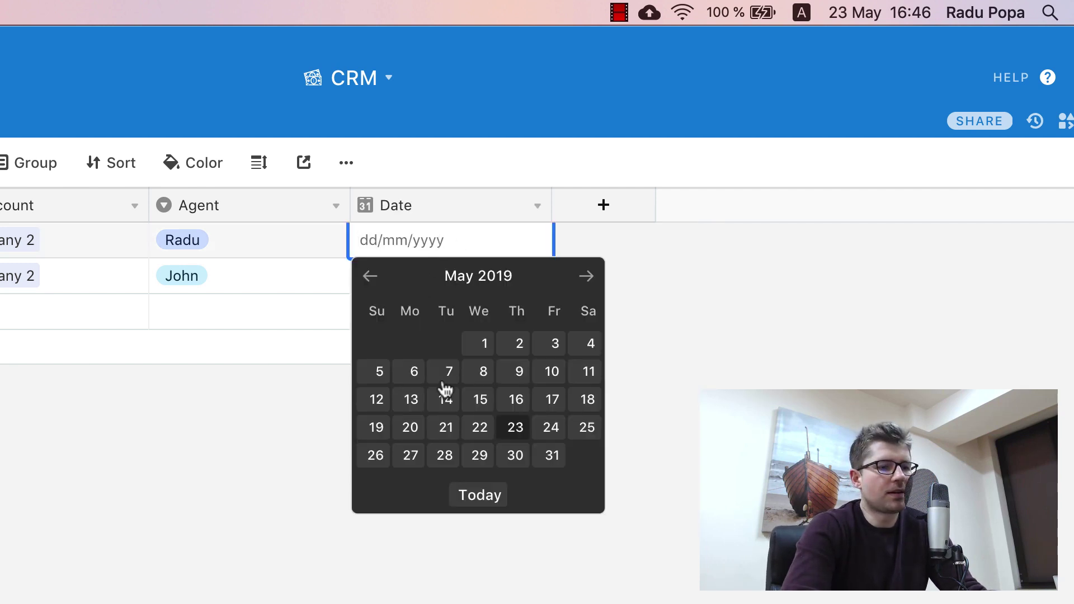
left_click(515, 437)
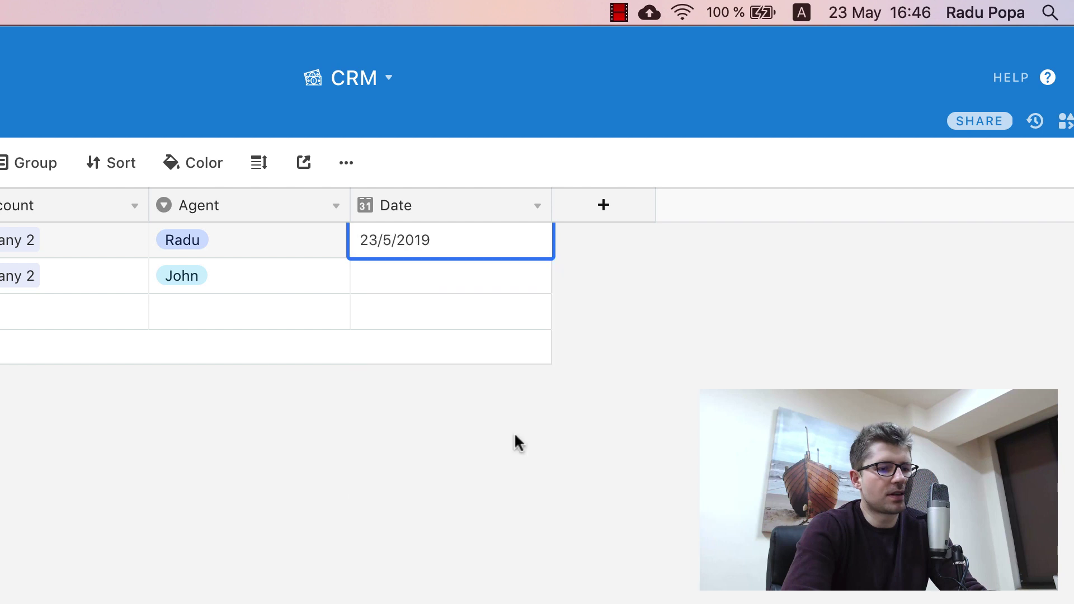
left_click(422, 271)
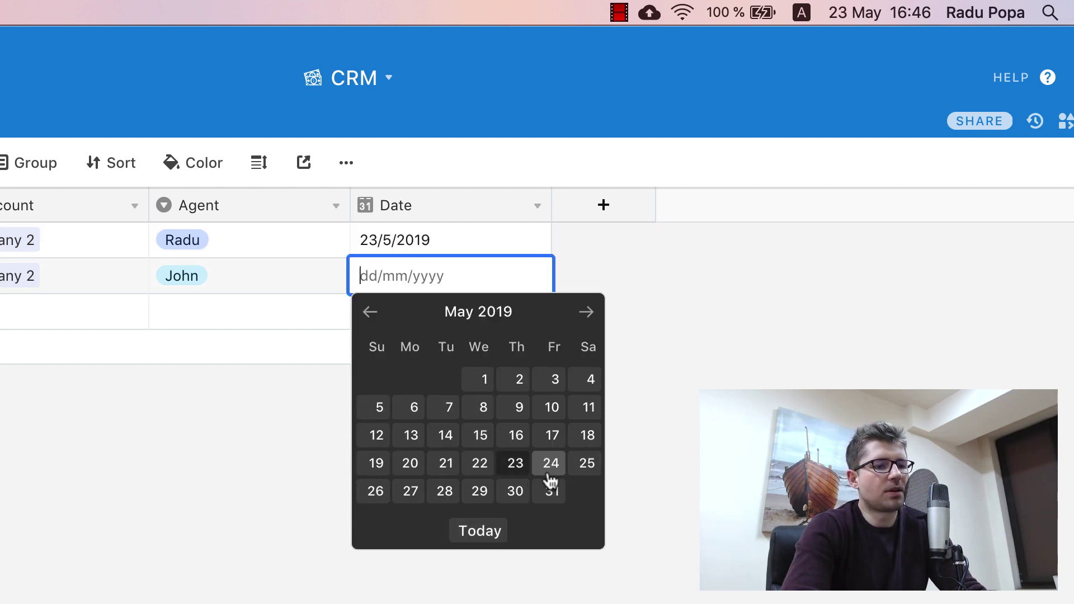
left_click(548, 471)
left_click(486, 266)
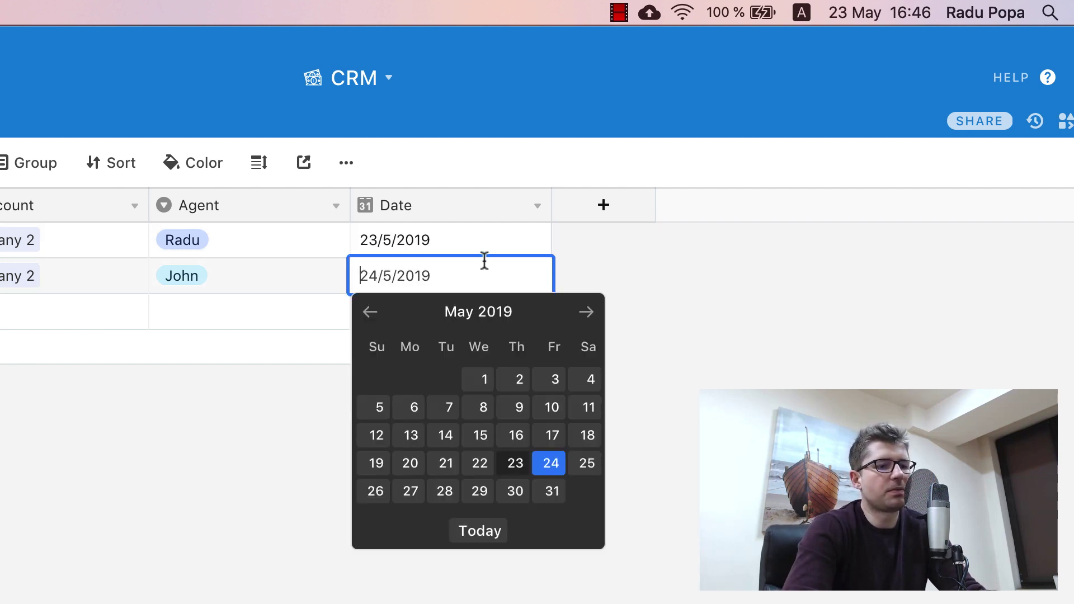
left_click(286, 249)
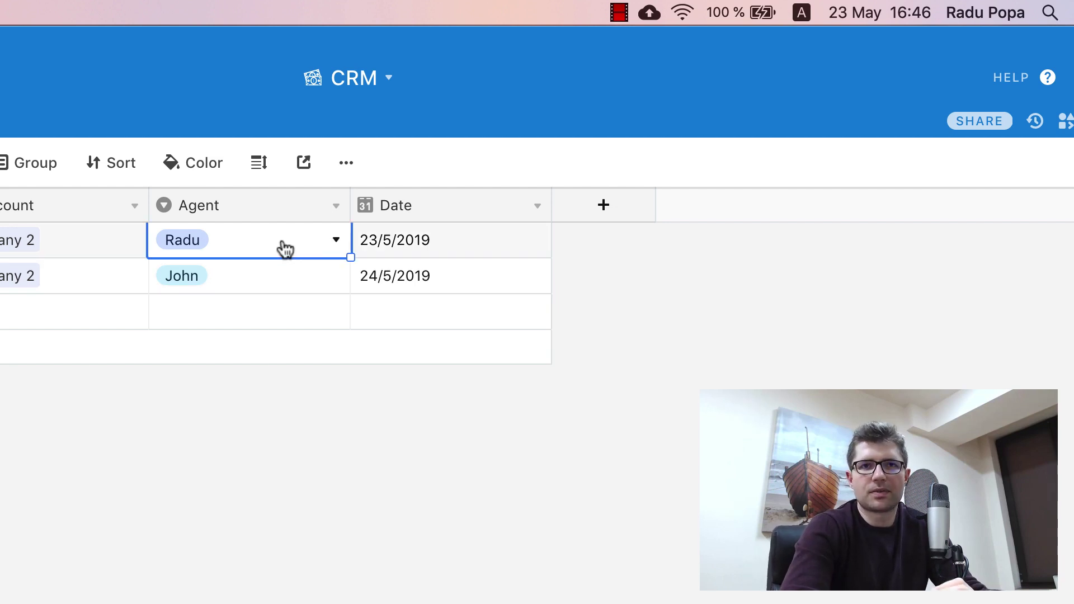
Add a Docs attachment field, leaving both opportunities without files
scroll(269, 247, "right", 3)
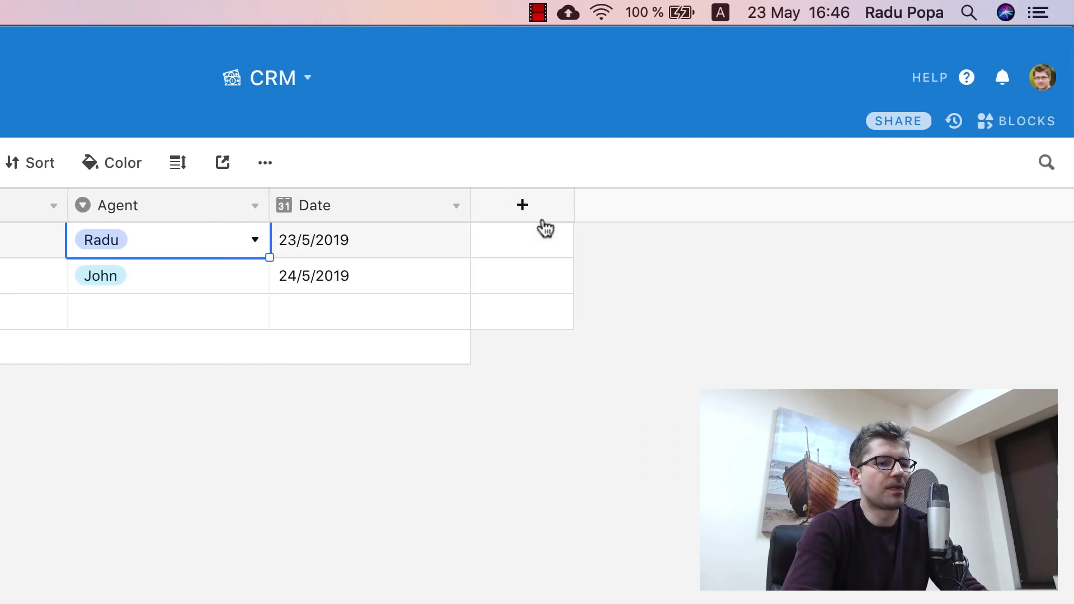
left_click(531, 205)
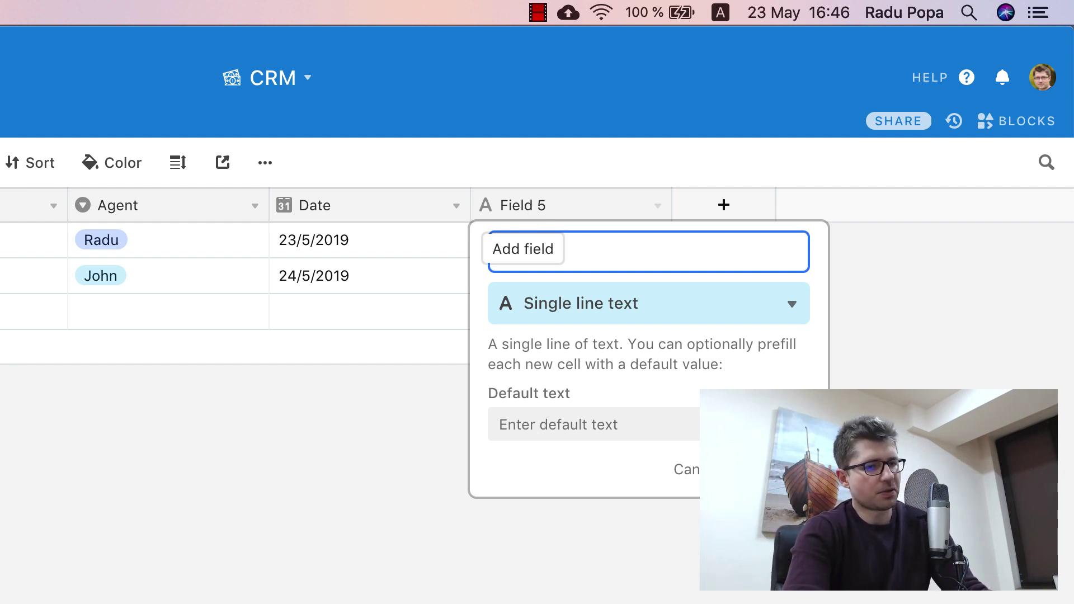
type("Att")
type("ocs")
left_click(576, 306)
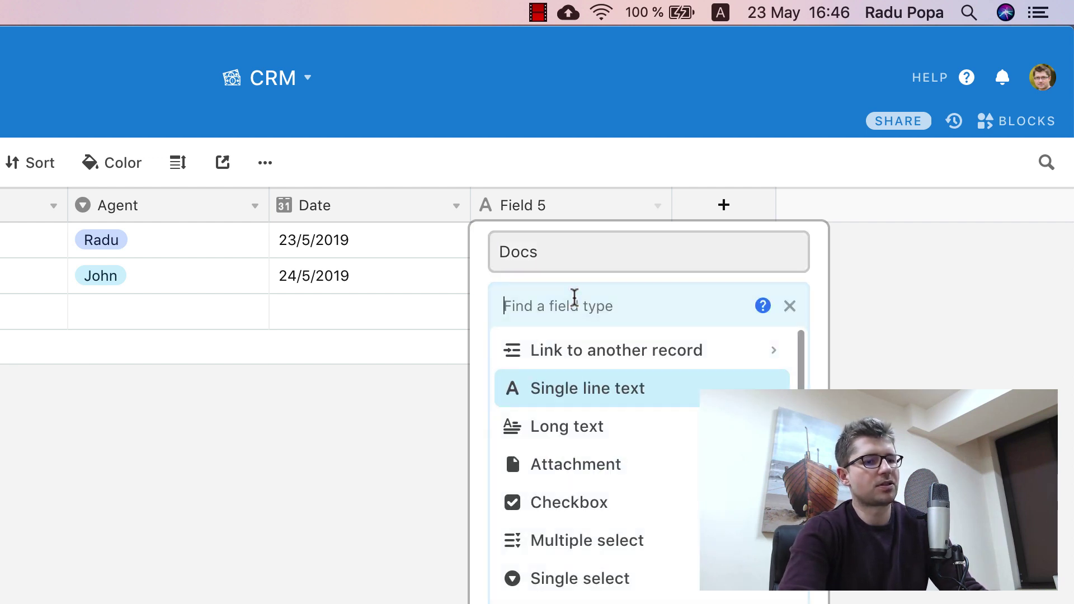
type("att")
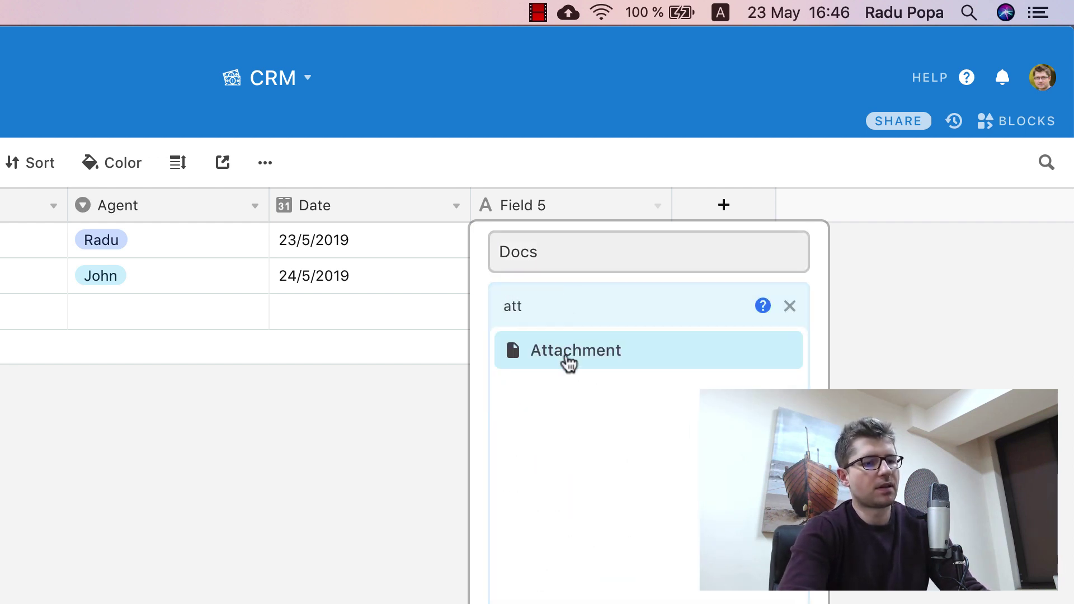
left_click(568, 362)
left_click(775, 441)
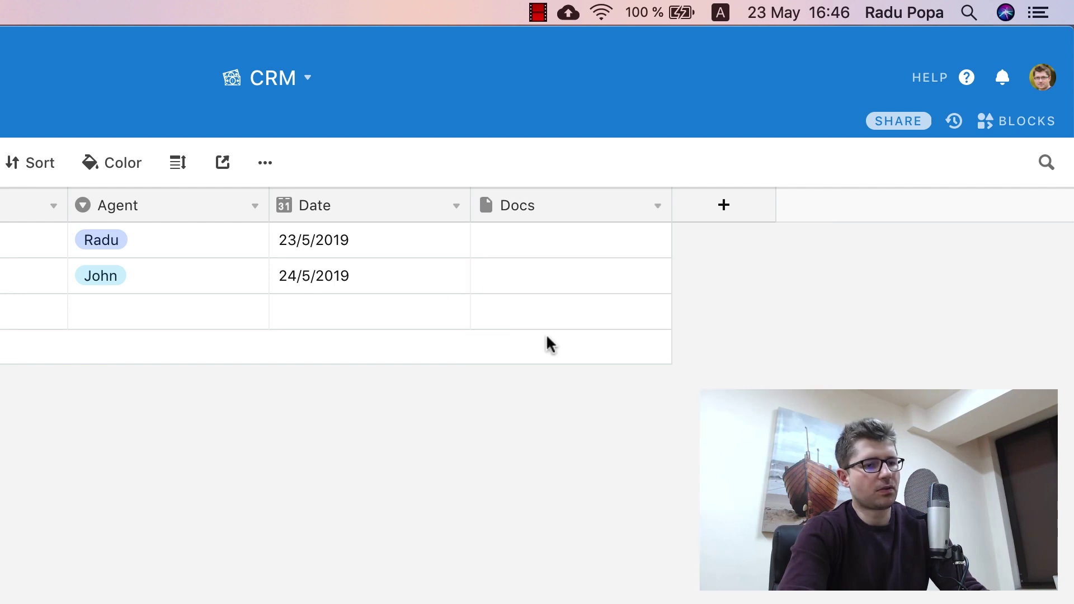
left_click(450, 263)
left_click(526, 240)
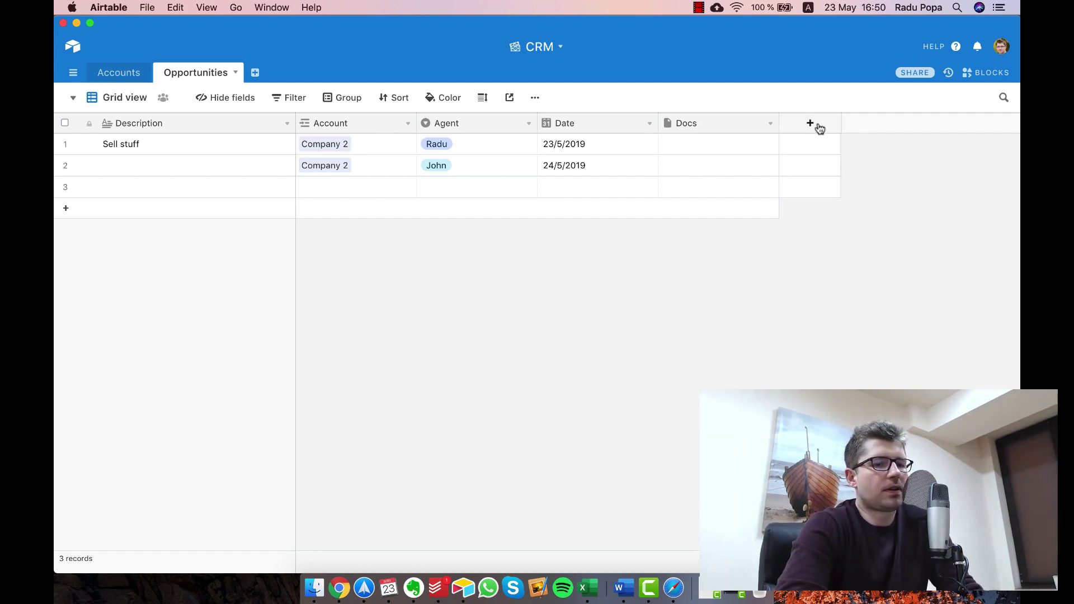
Create a single-select Status field with options Lead, Offer, Won and Lost
left_click(819, 128)
type("Sta")
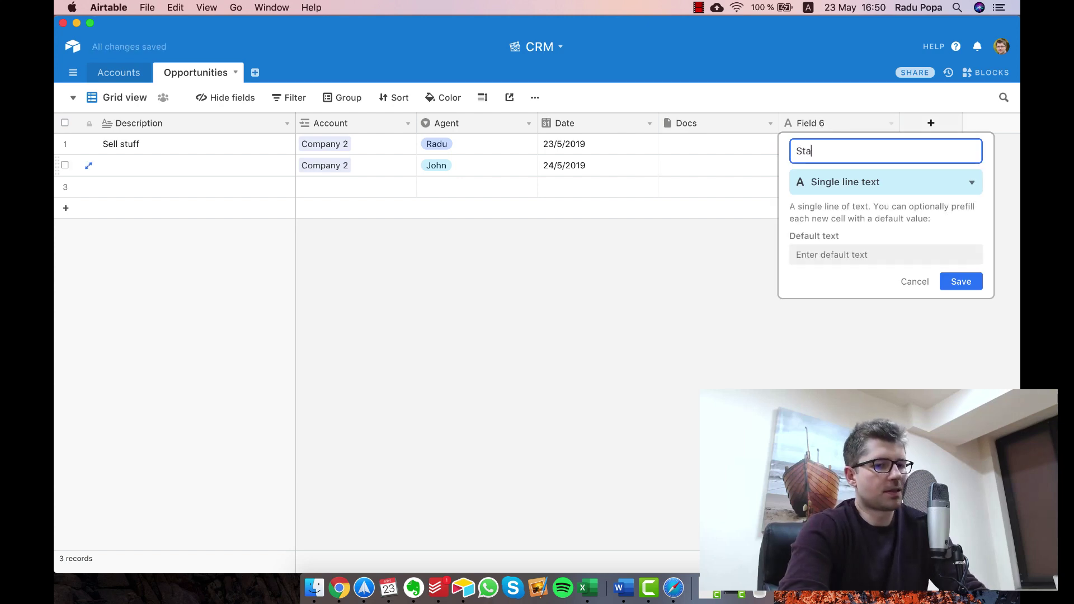
type("tus")
left_click(827, 188)
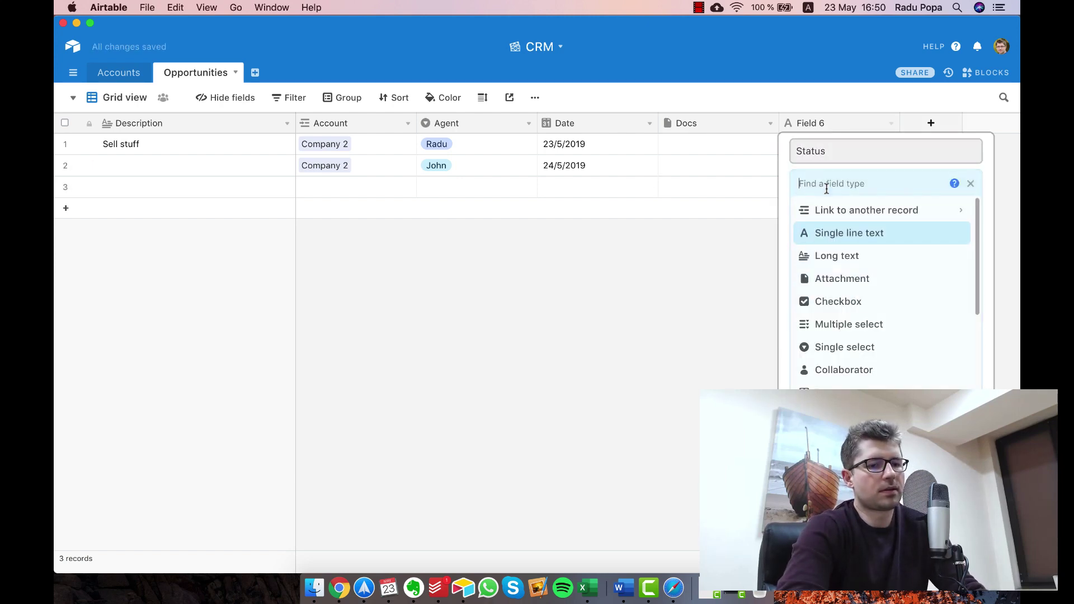
type("sel")
left_click(858, 233)
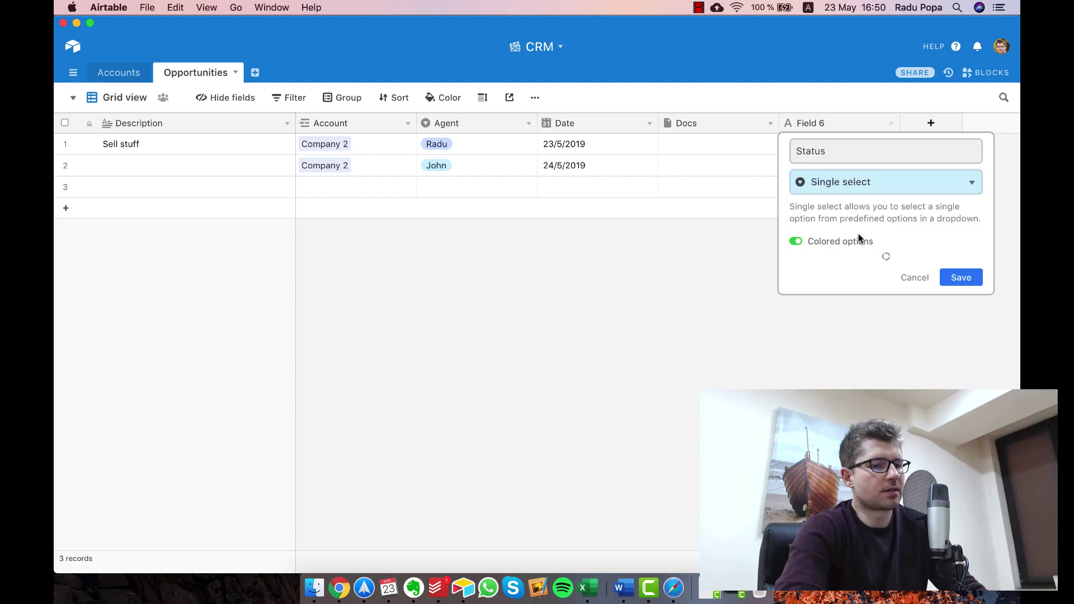
left_click(854, 298)
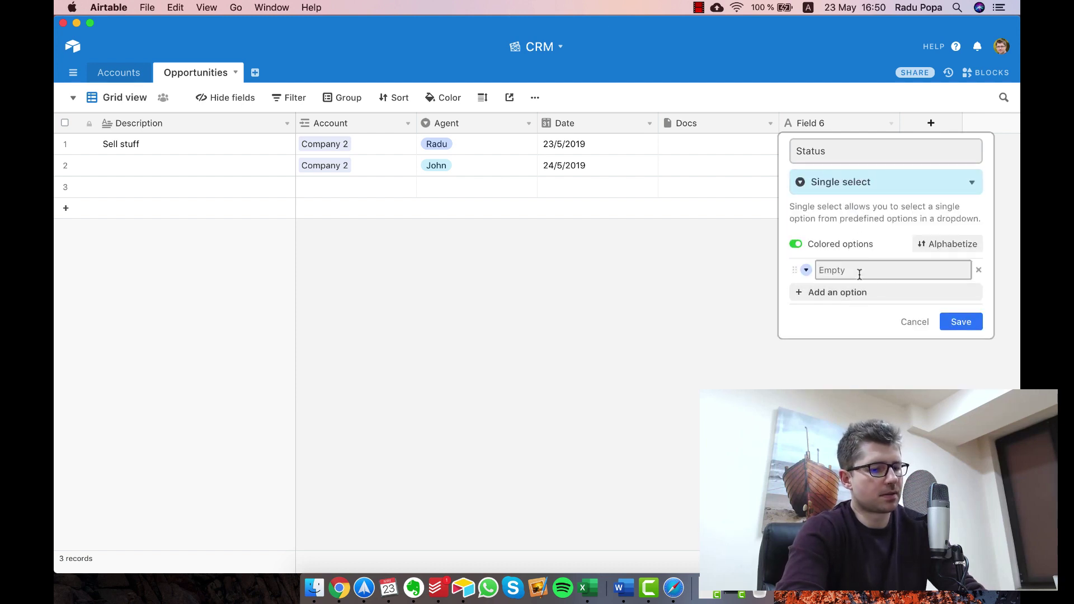
type("Lead")
key("Return")
type("O")
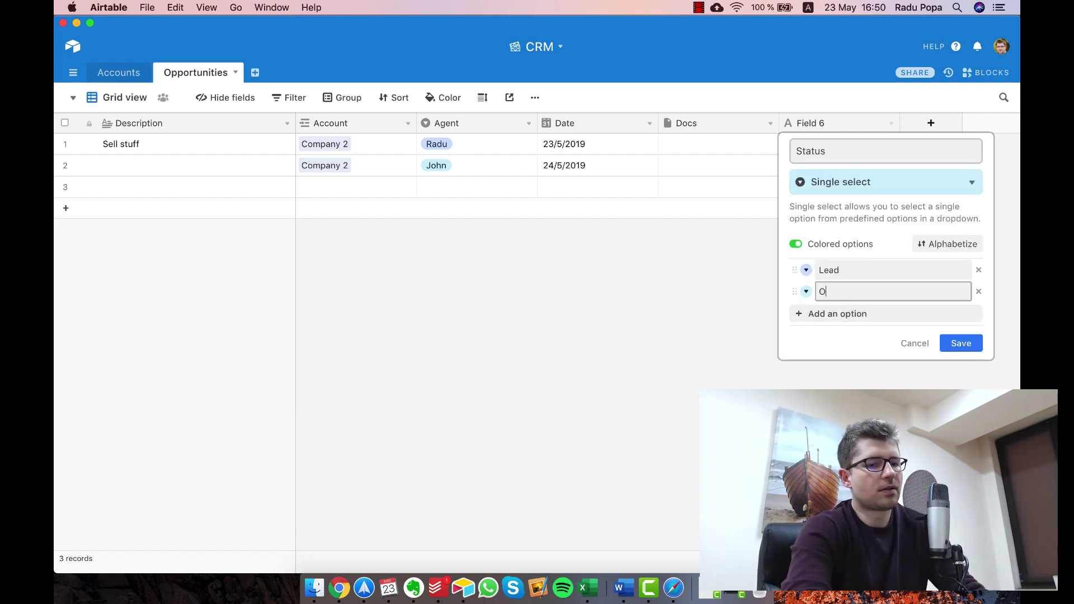
type("ffer")
key("Return")
type("Wo")
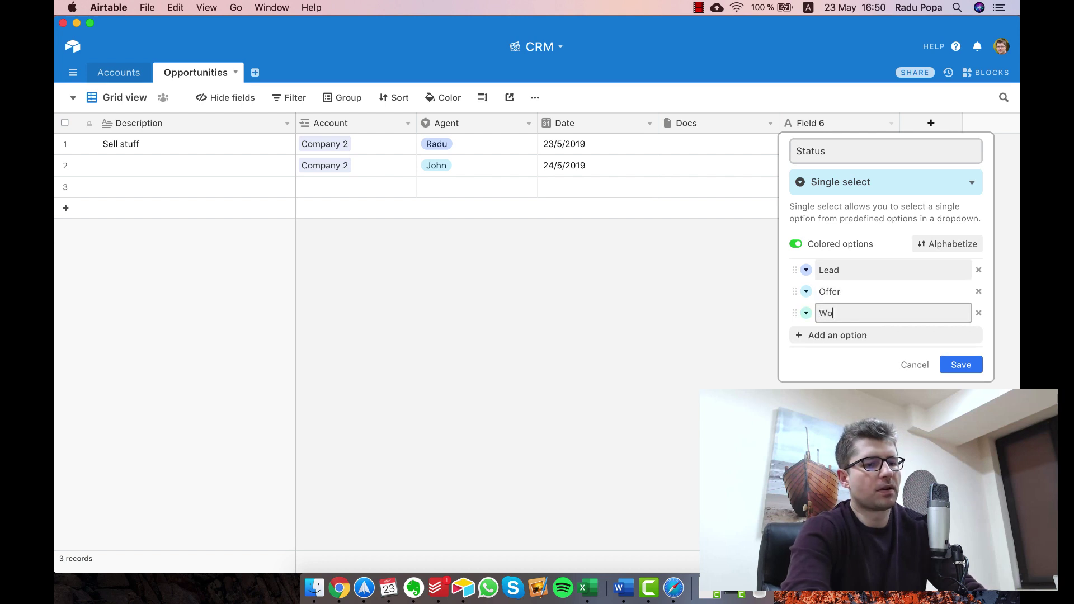
type("n")
key("Return")
type("Lost")
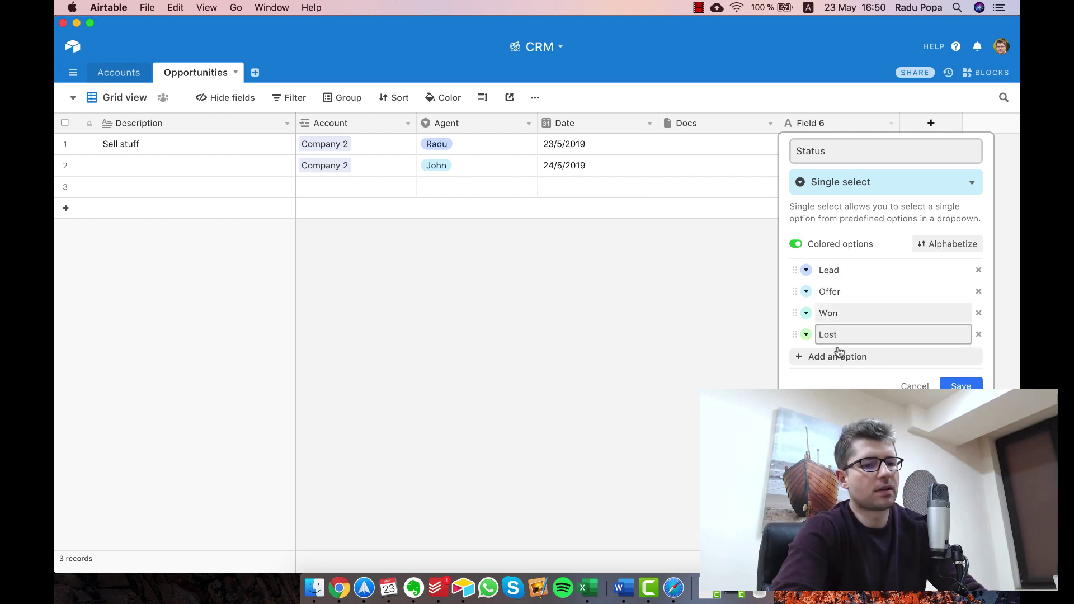
Colour Lost red, Won green, Offer orange and Lead pale yellow, then save the field
left_click(807, 334)
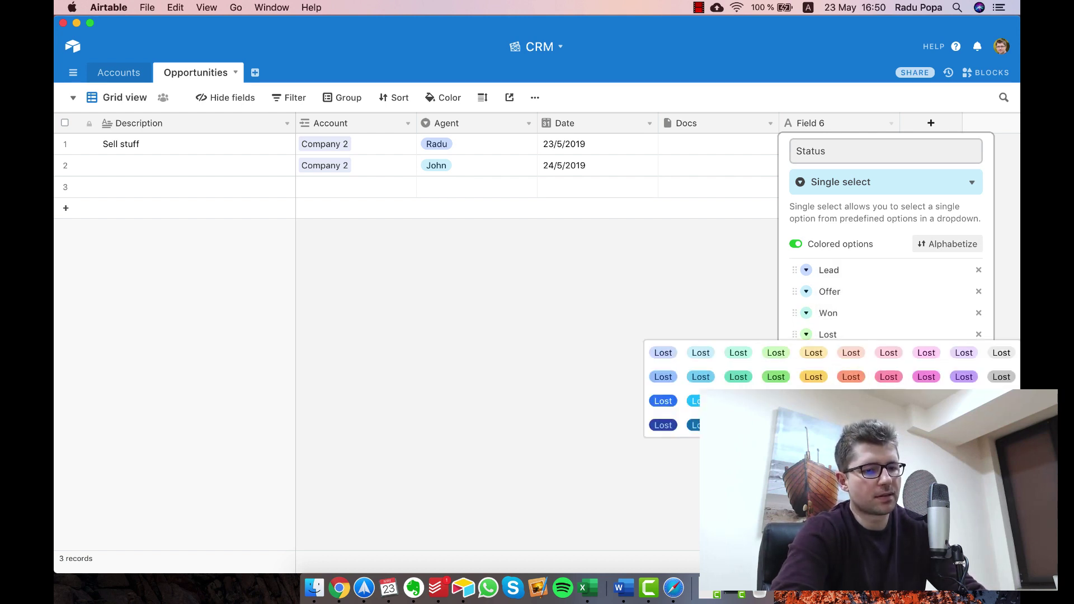
left_click(888, 377)
left_click(805, 312)
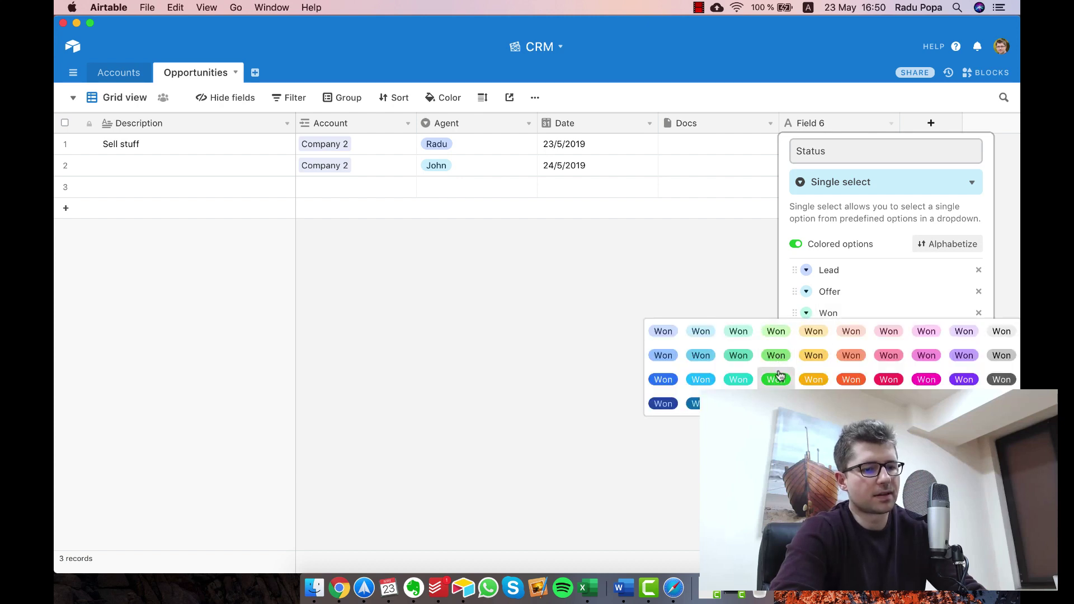
left_click(777, 374)
left_click(807, 292)
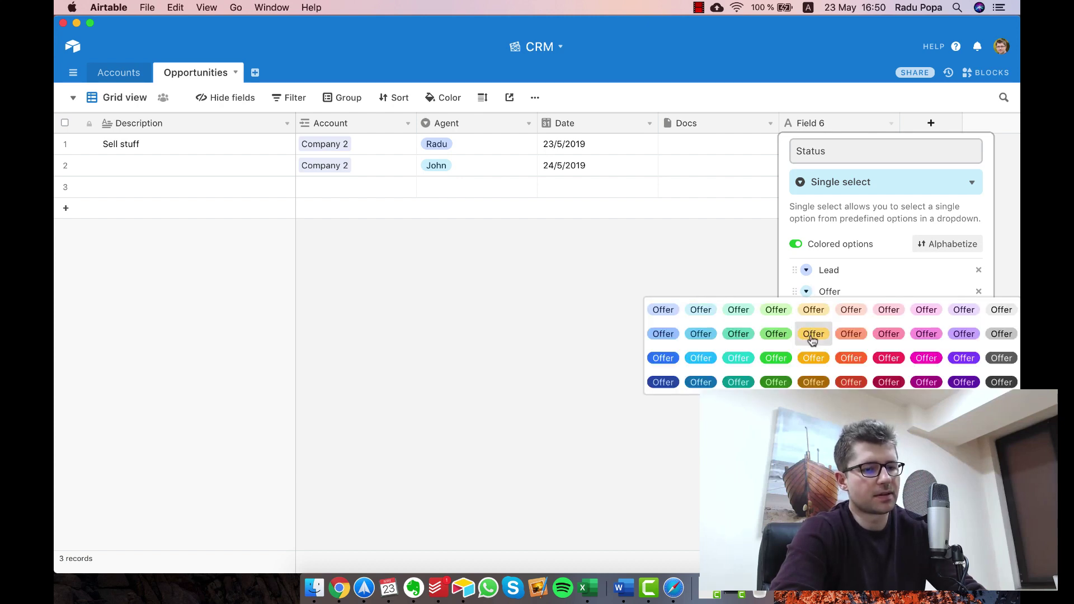
left_click(812, 356)
left_click(806, 270)
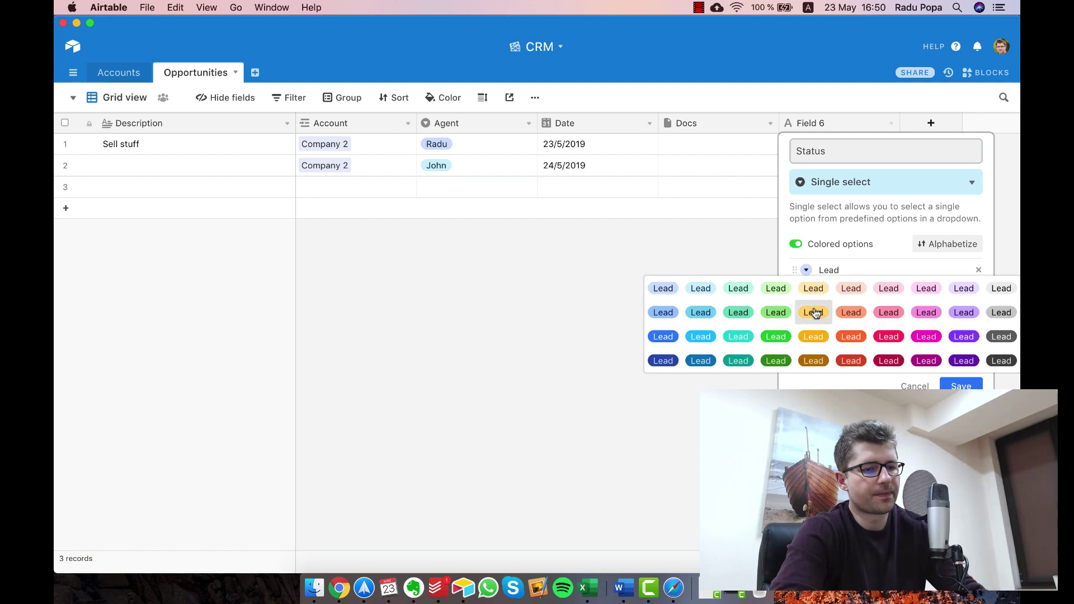
left_click(816, 295)
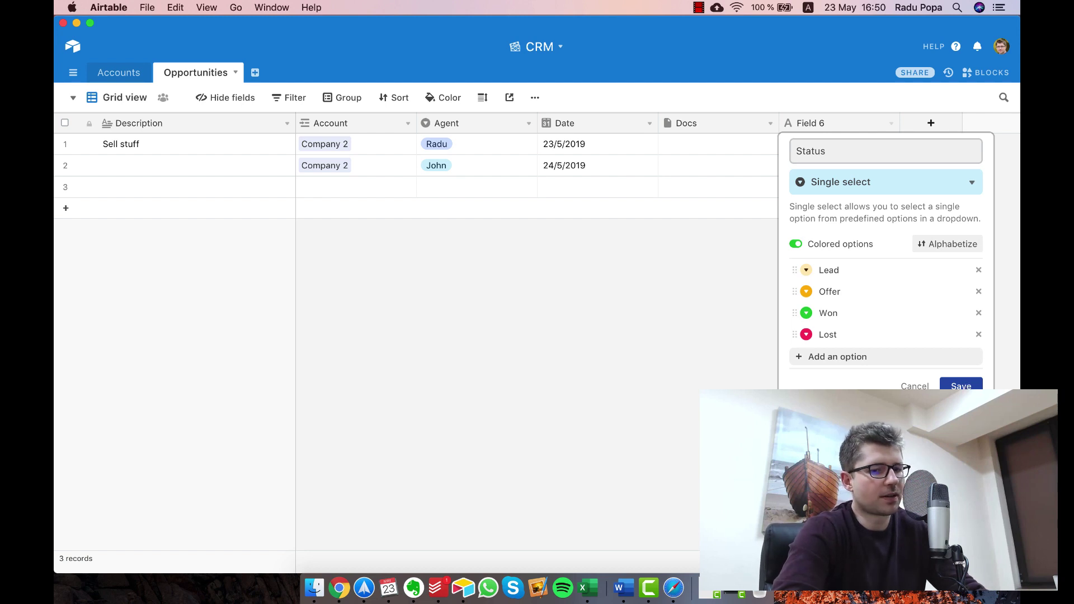
left_click(961, 386)
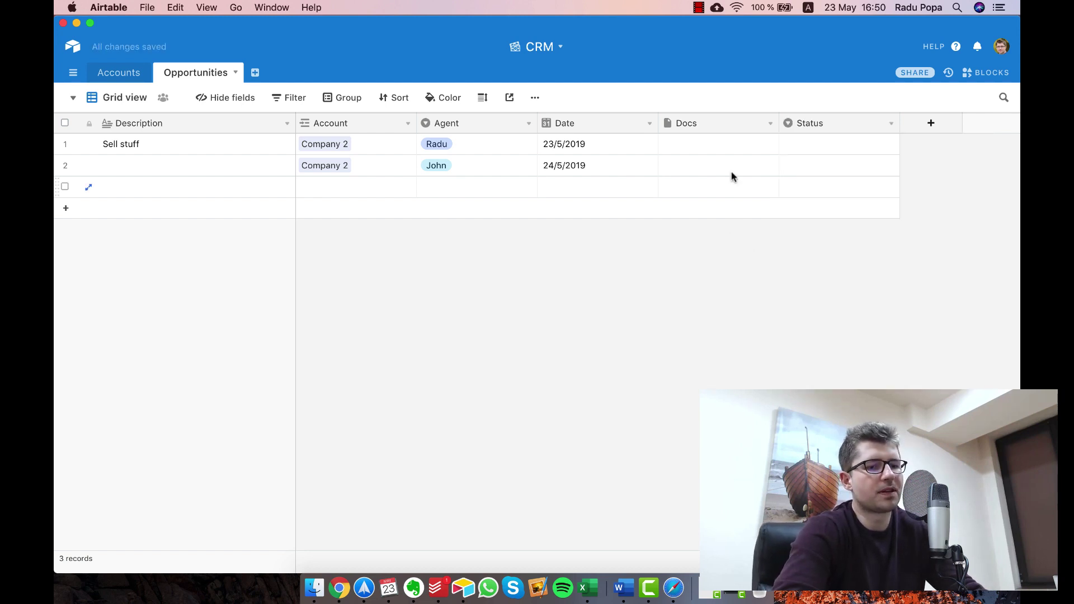
Set row 1's Status to Lead and row 2's Status to Won
left_click(744, 163)
left_click(824, 145)
left_click(889, 145)
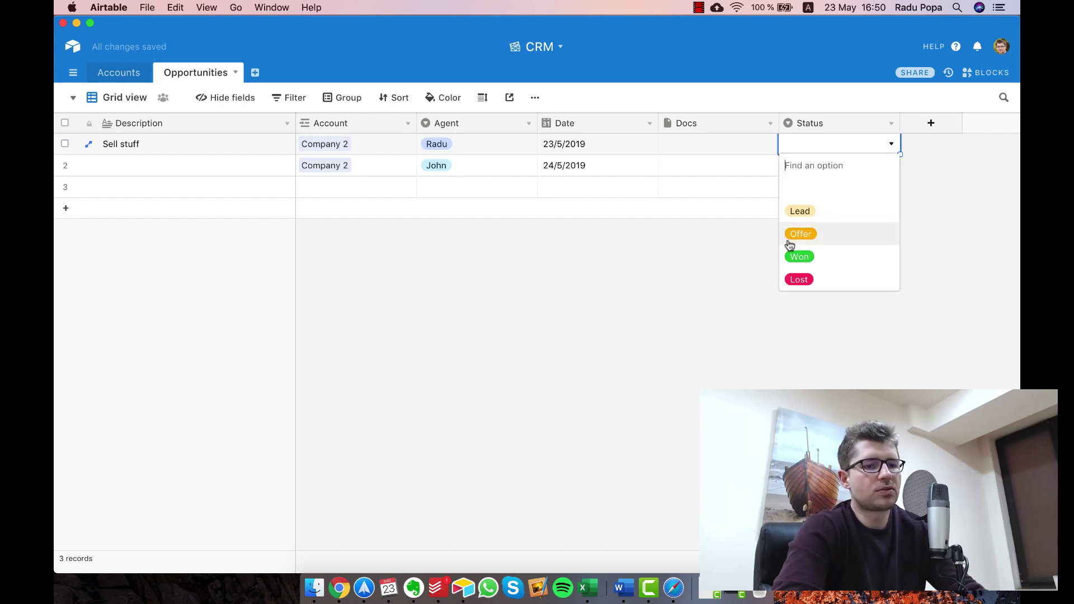
left_click(800, 211)
left_click(823, 168)
left_click(890, 166)
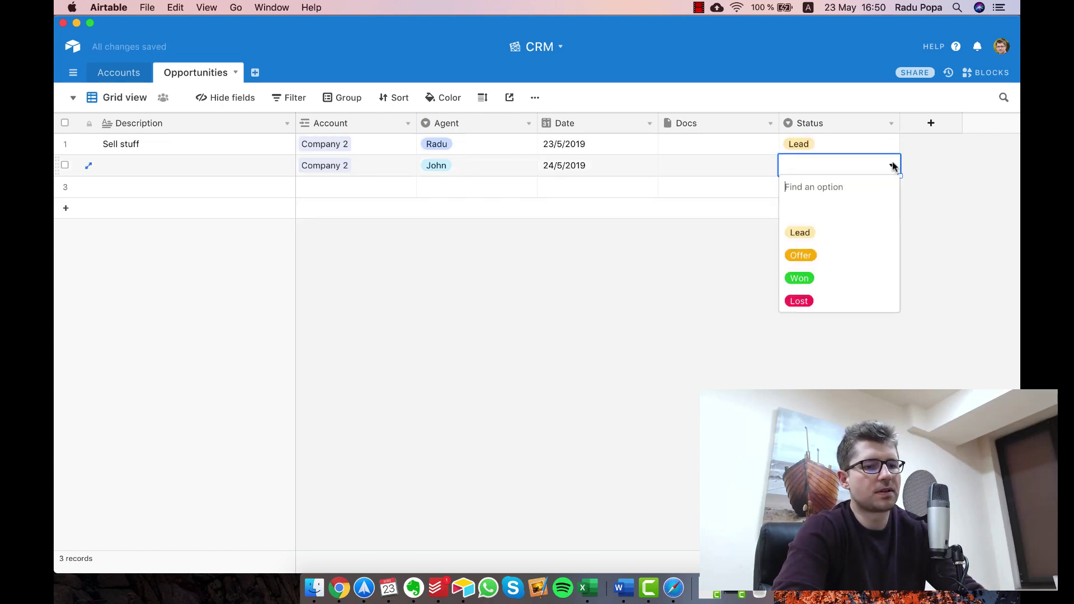
left_click(800, 280)
left_click(675, 173)
Copy rows 1 and 2 and paste them as new rows 3 and 4
left_click_drag(156, 145, 687, 167)
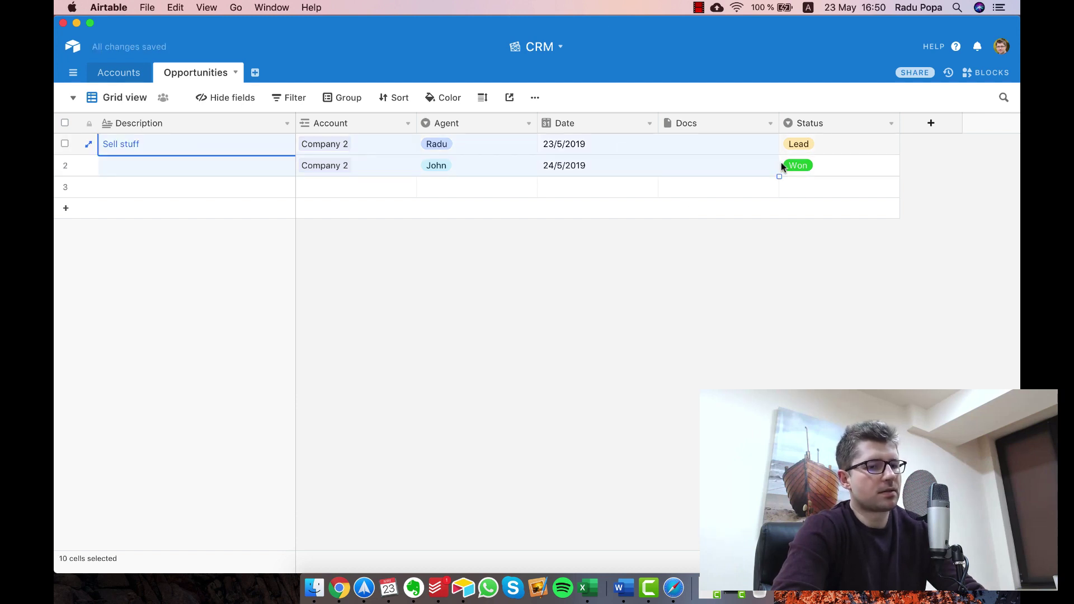
left_click_drag(816, 169, 815, 168)
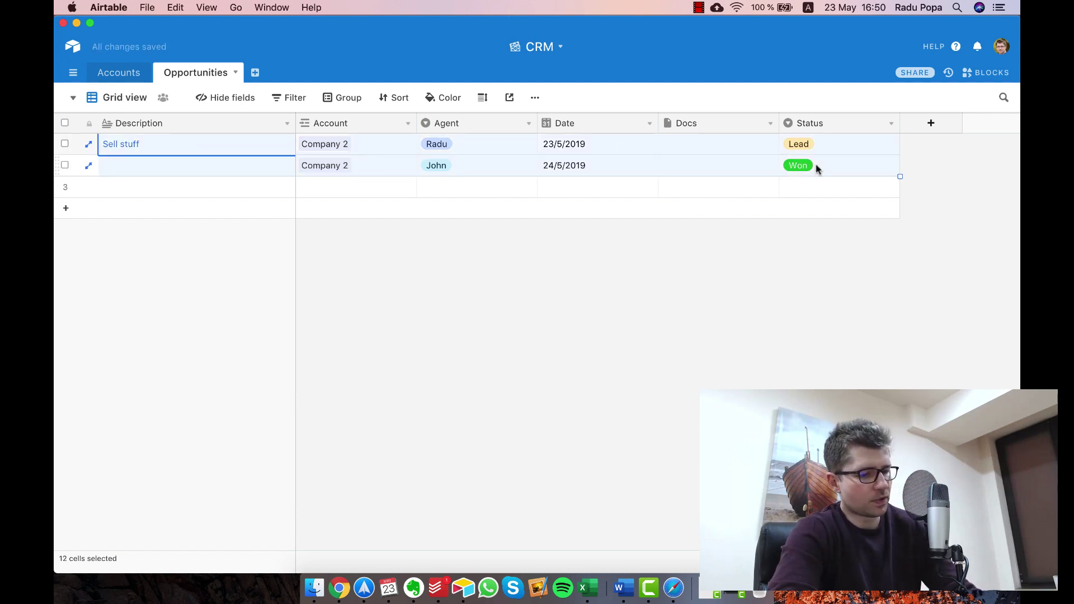
key("super+c")
left_click(218, 189)
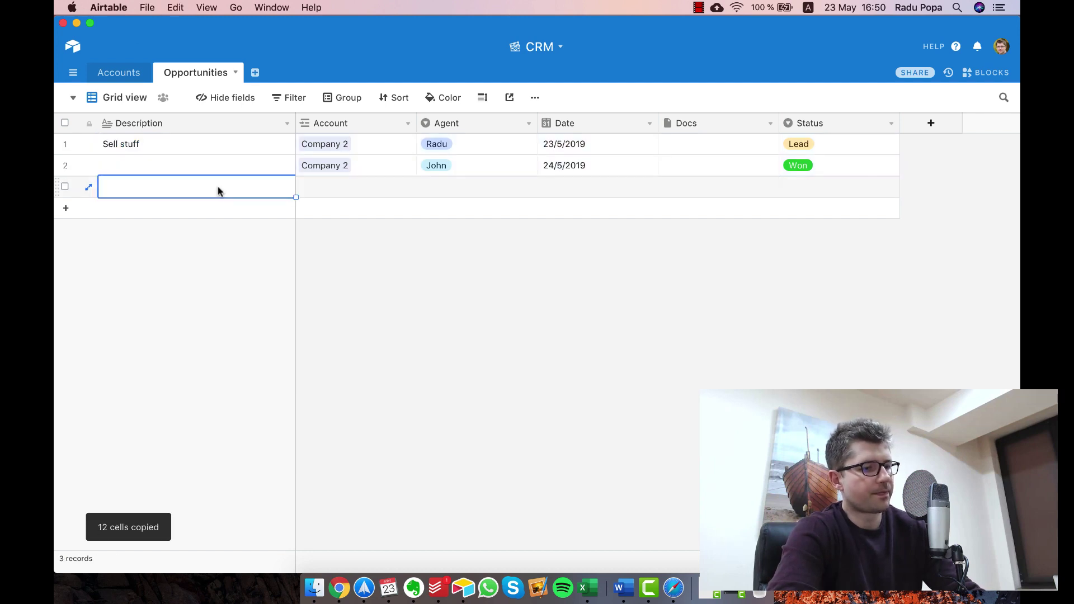
key("super+v")
left_click(651, 351)
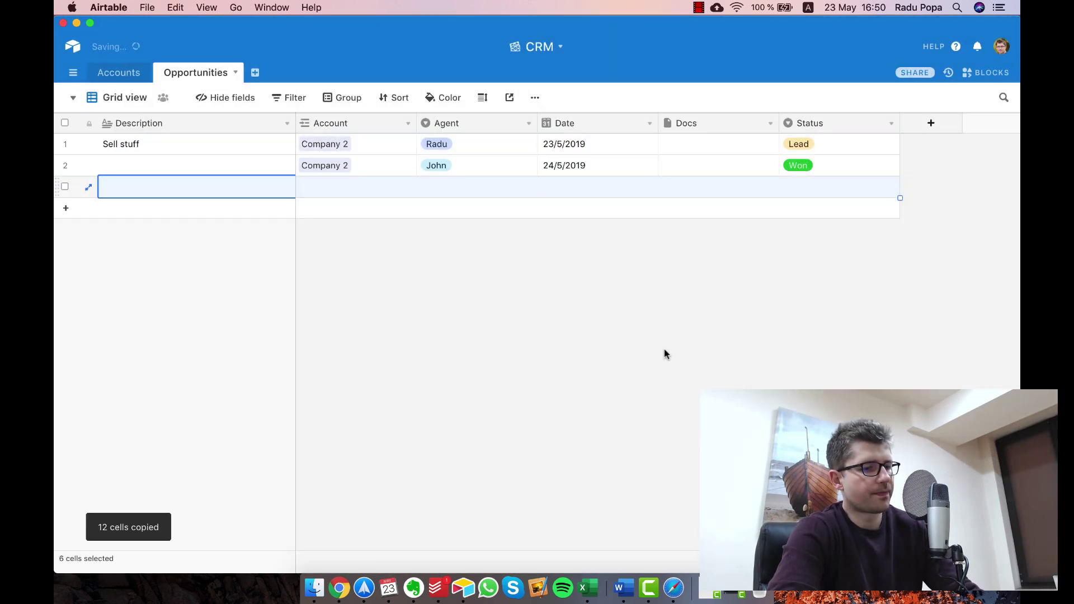
left_click(178, 161)
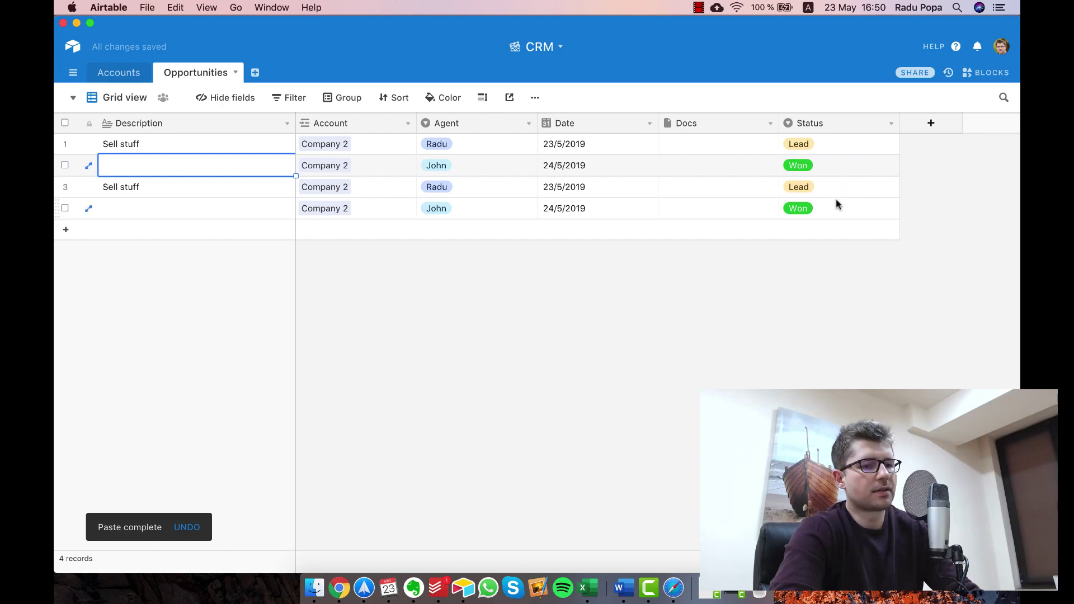
Keep row 3's Status as Lead and change row 2's Status to Lead
left_click(864, 194)
left_click(893, 190)
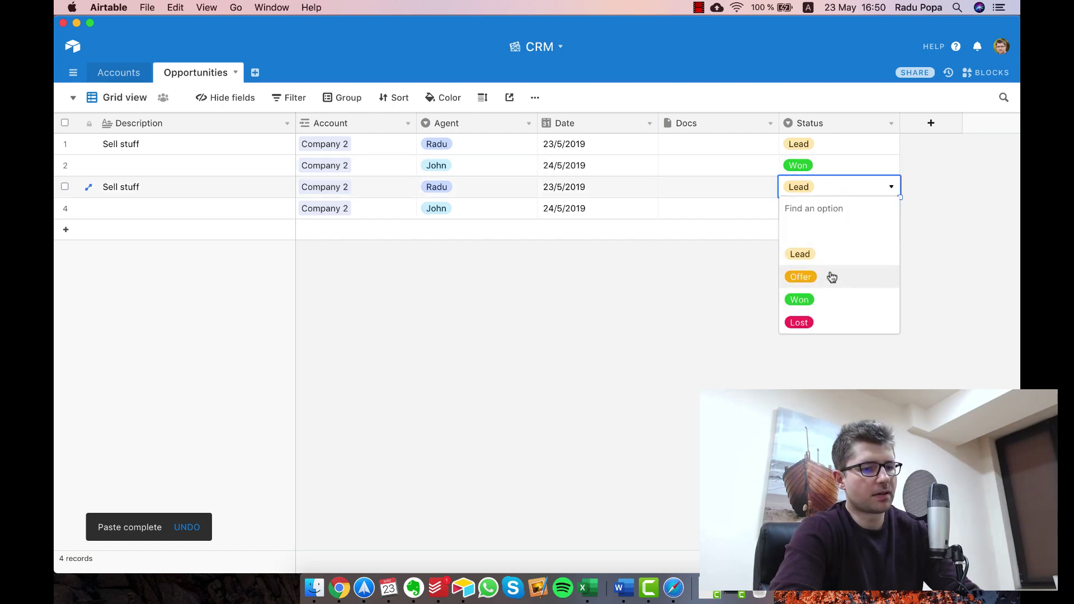
left_click(829, 258)
left_click(844, 165)
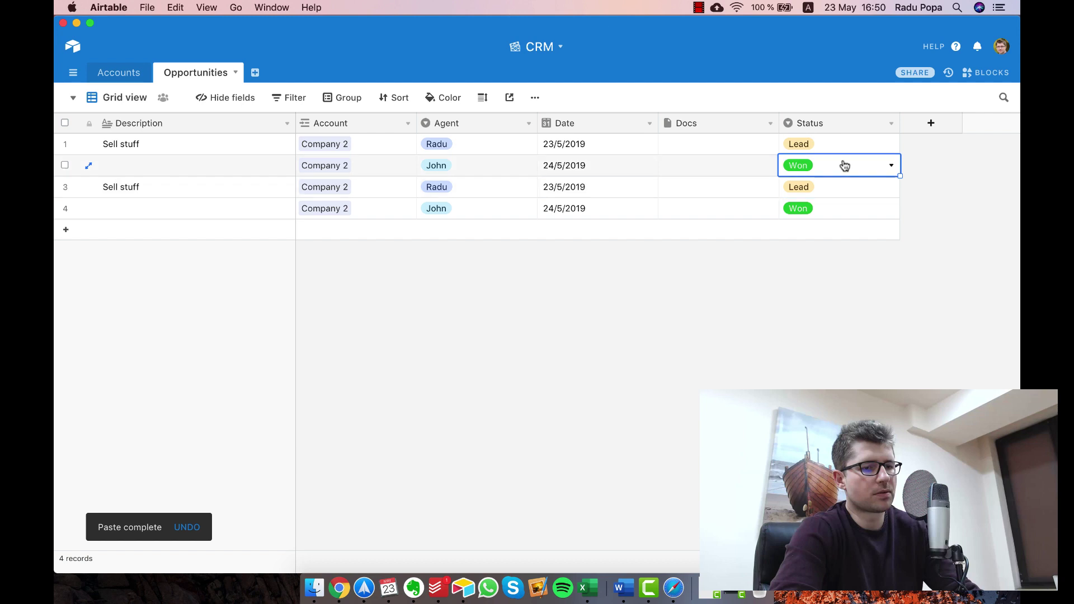
left_click(893, 167)
left_click(837, 235)
left_click(855, 215)
left_click(694, 210)
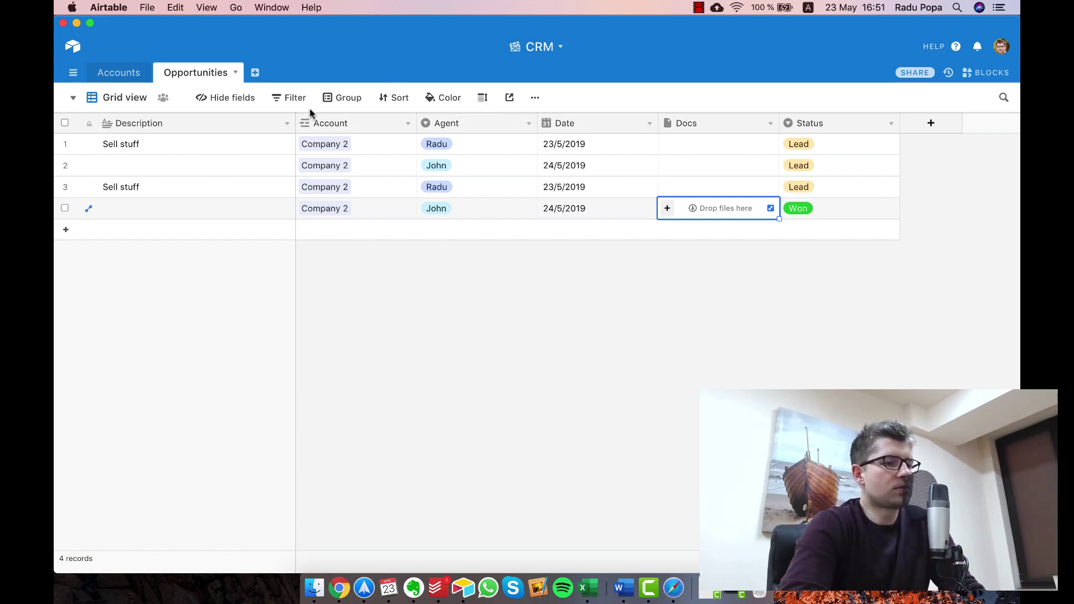
Sort the records by Status, then remove the sort
left_click(400, 99)
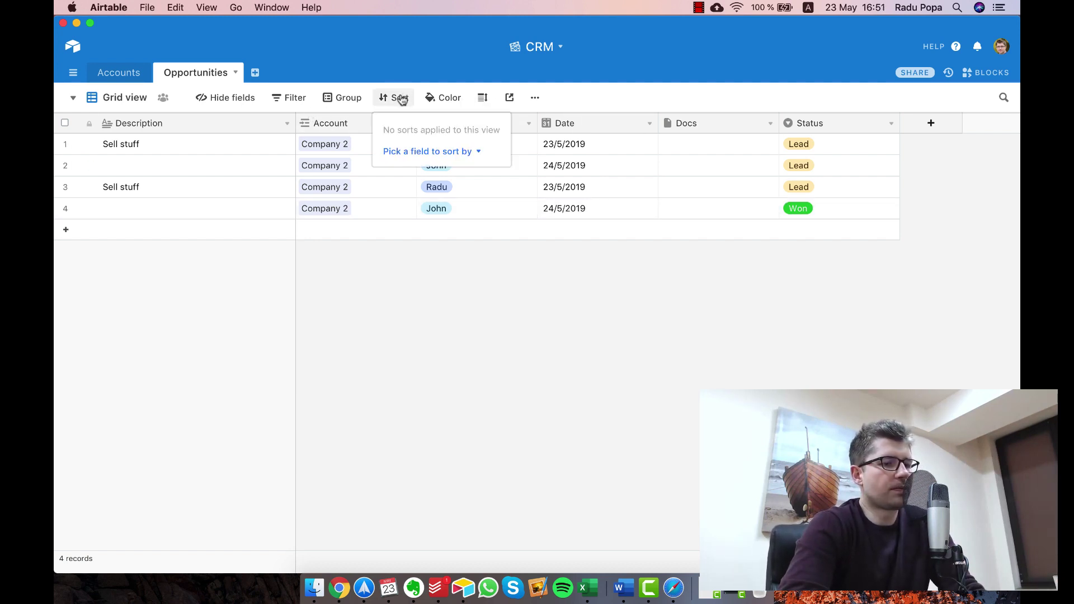
left_click(415, 152)
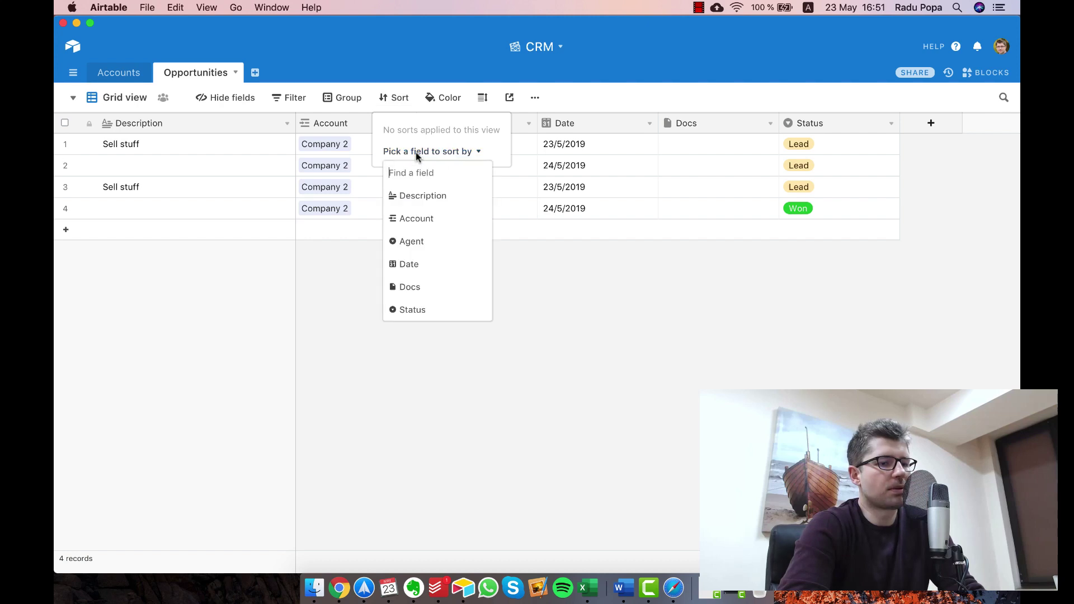
left_click(429, 308)
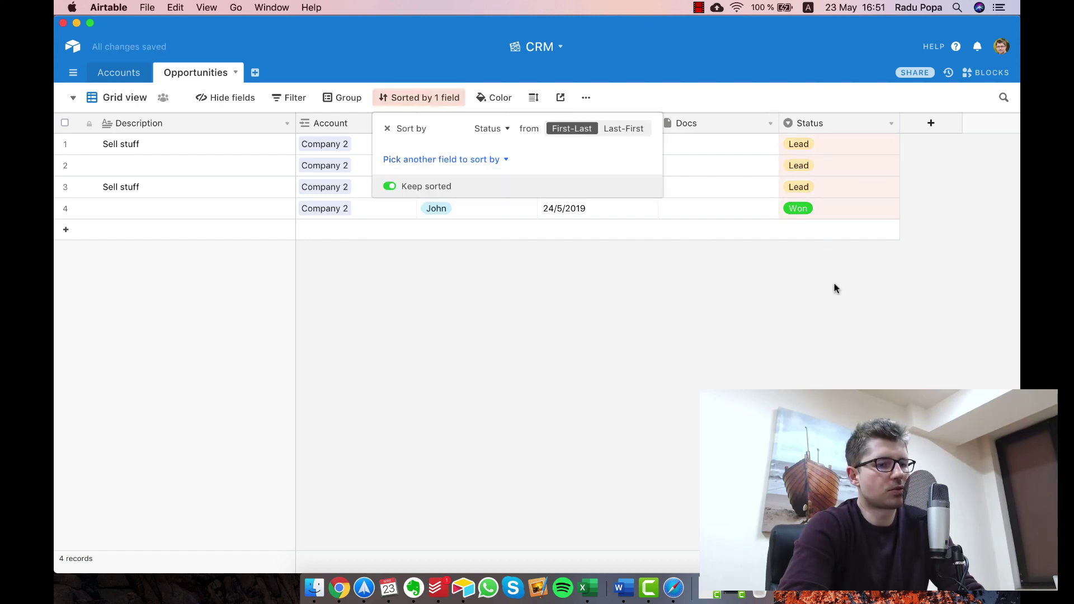
left_click(387, 127)
Group the records by Status, then remove the grouping
left_click(347, 98)
left_click(361, 160)
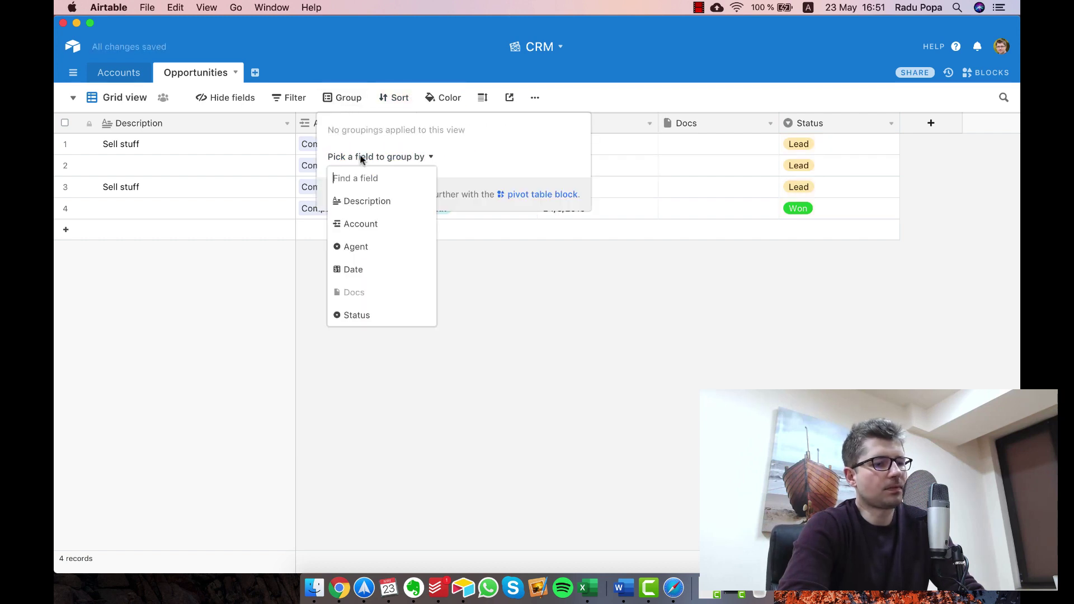
left_click(385, 316)
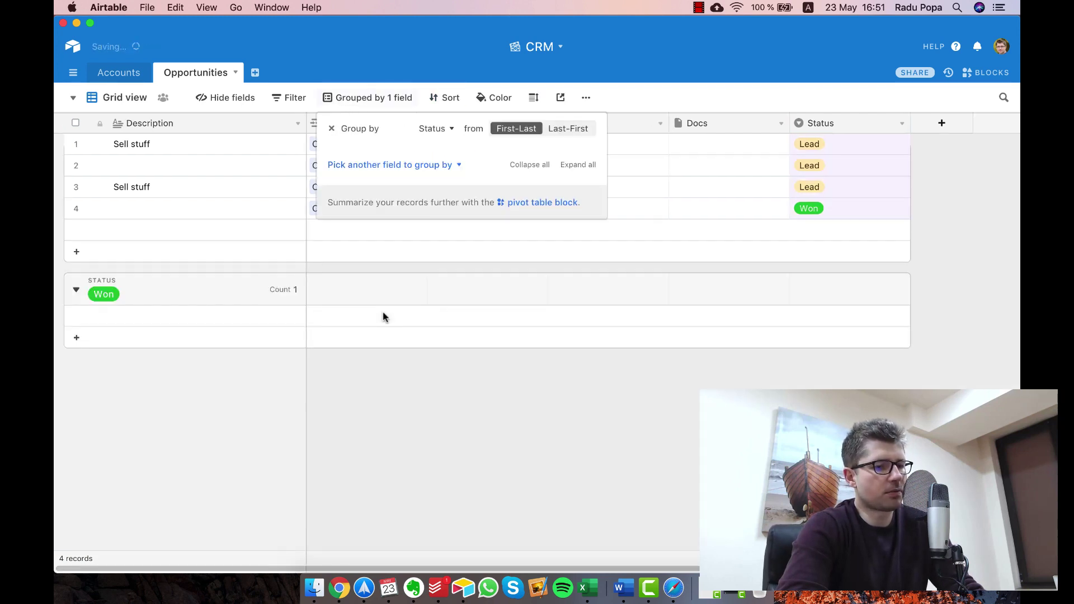
left_click(294, 218)
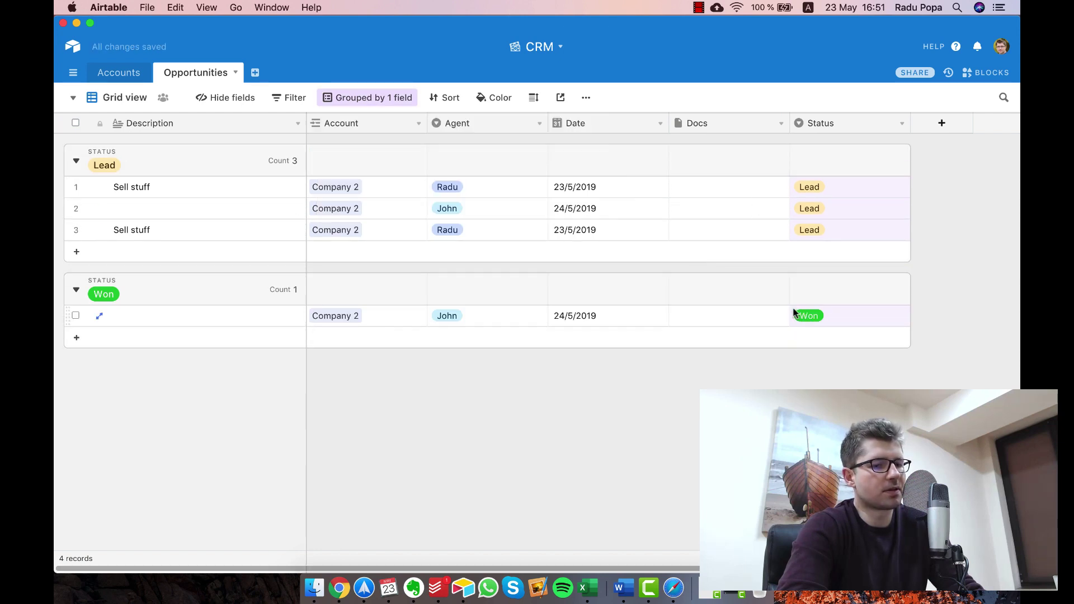
left_click(347, 100)
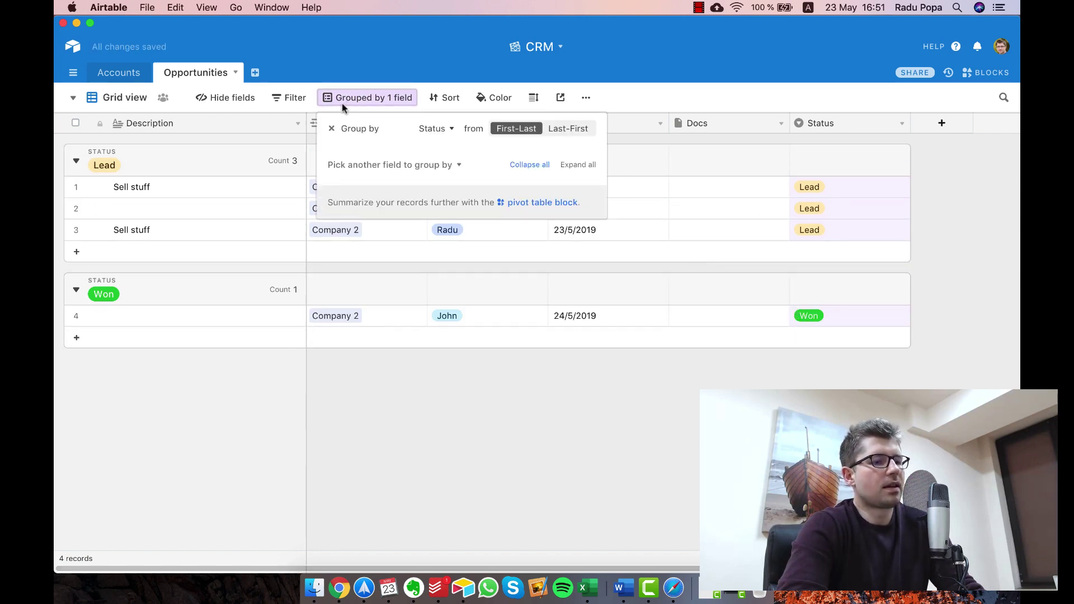
left_click(331, 130)
Browse the filter field and comparison options without applying a filter
left_click(290, 99)
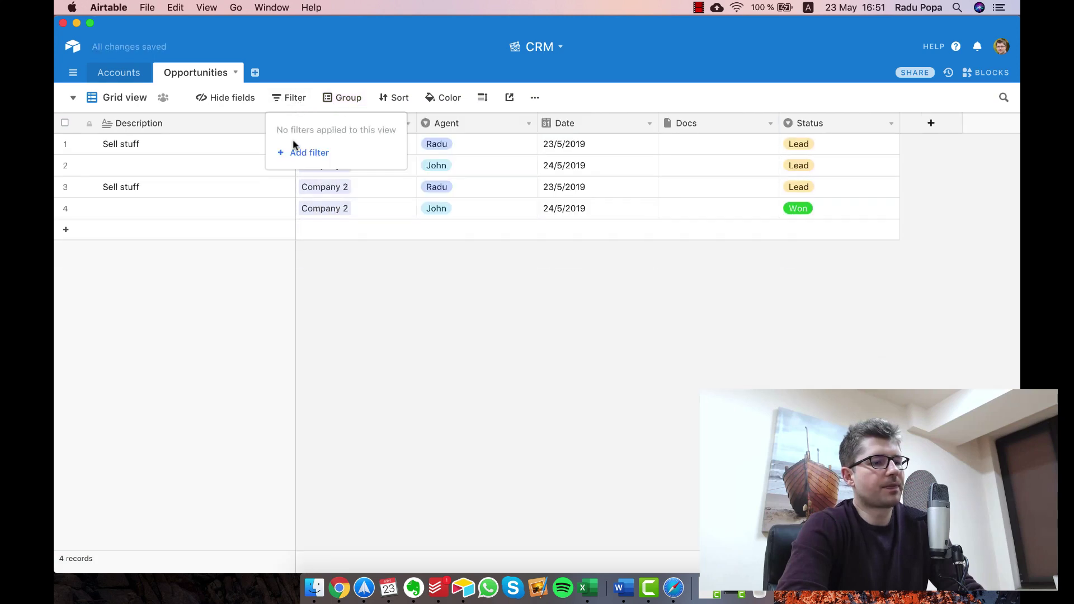
left_click(308, 153)
left_click(348, 128)
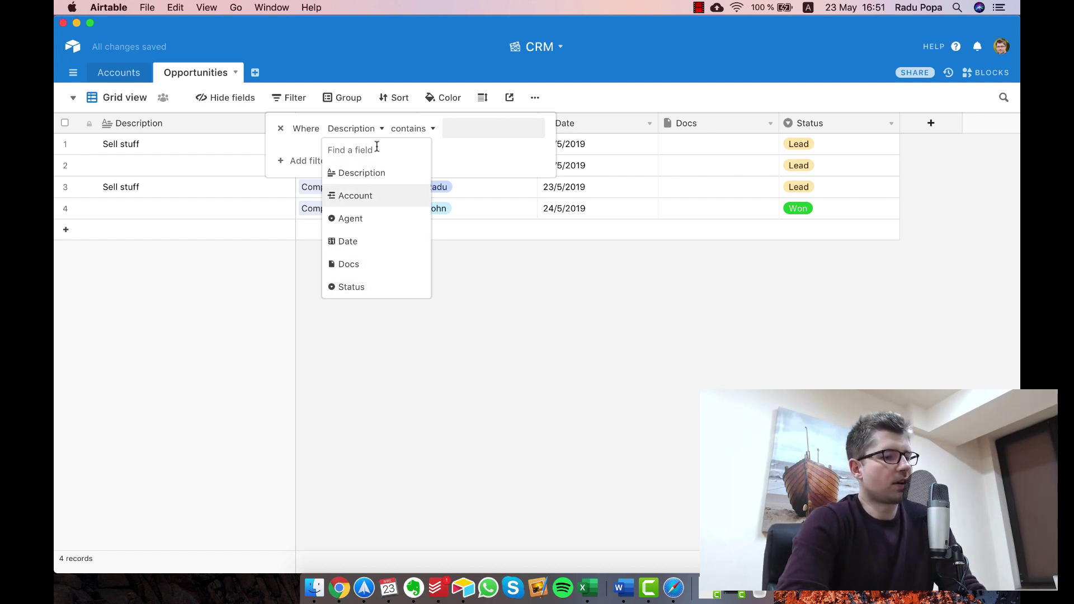
left_click(421, 127)
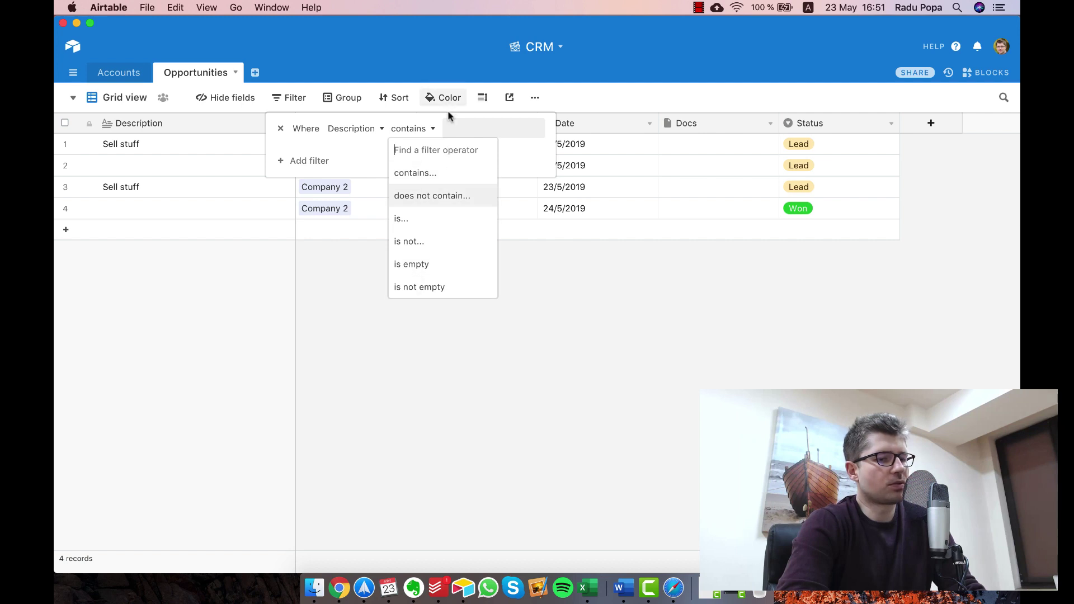
left_click(721, 206)
left_click(839, 164)
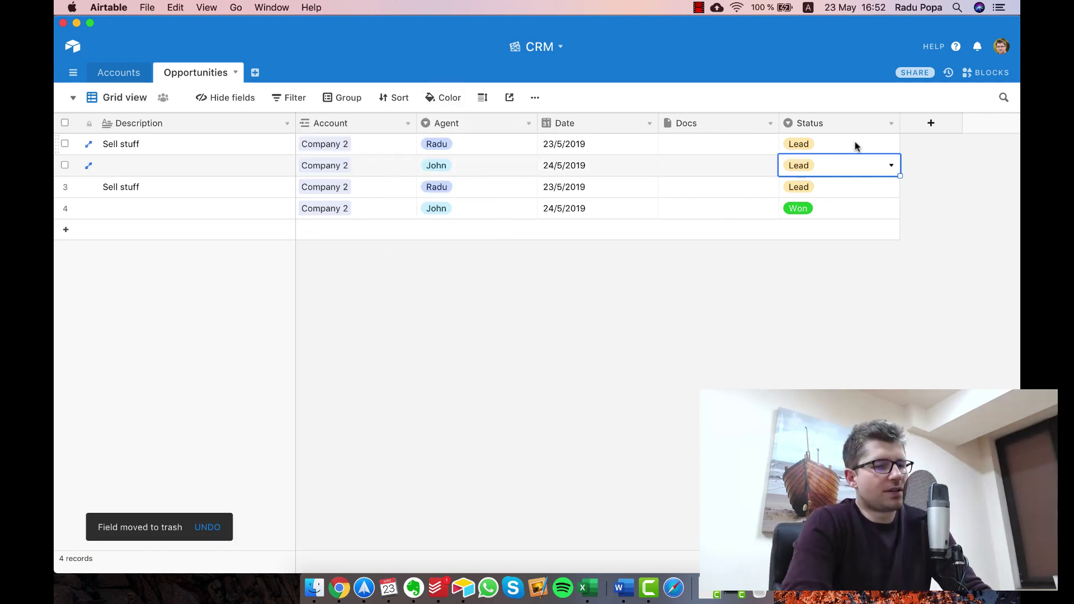
left_click(931, 124)
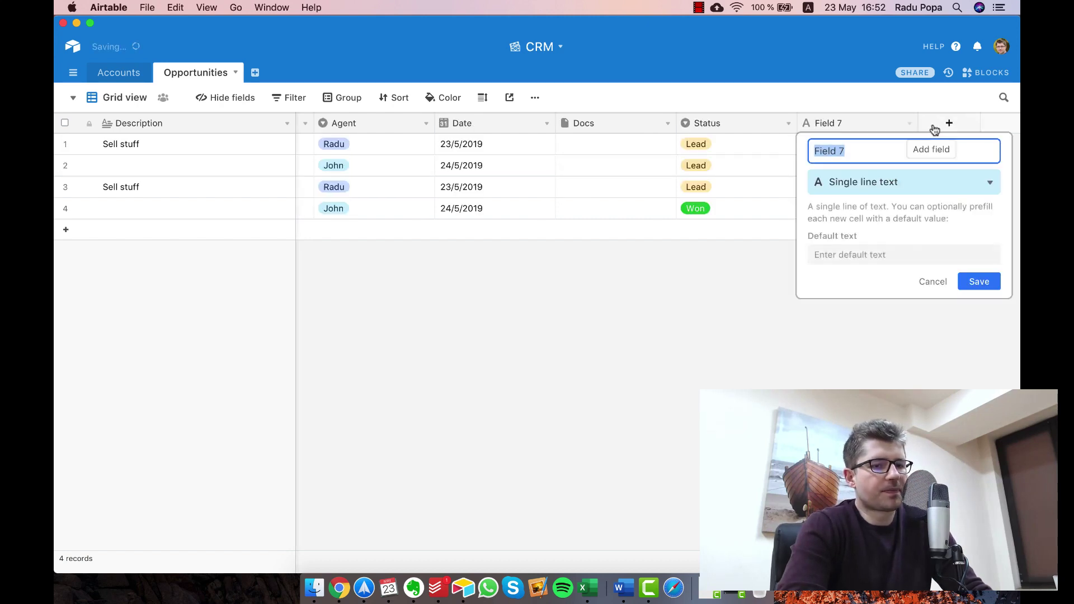
type("Formula")
left_click(932, 188)
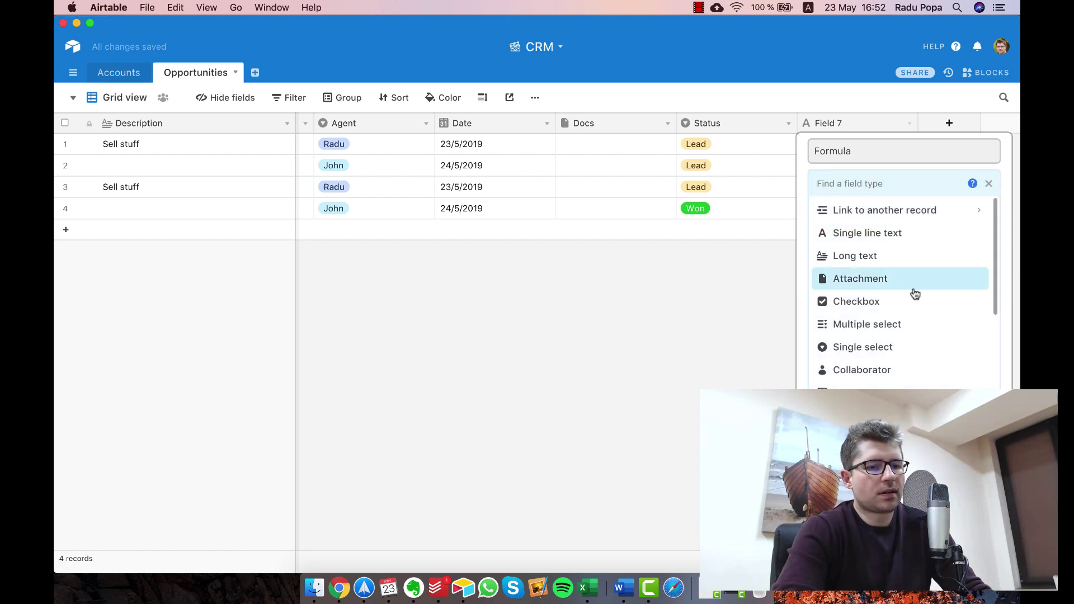
scroll(911, 292, "down", 1)
scroll(915, 294, "down", 3)
scroll(915, 294, "down", 5)
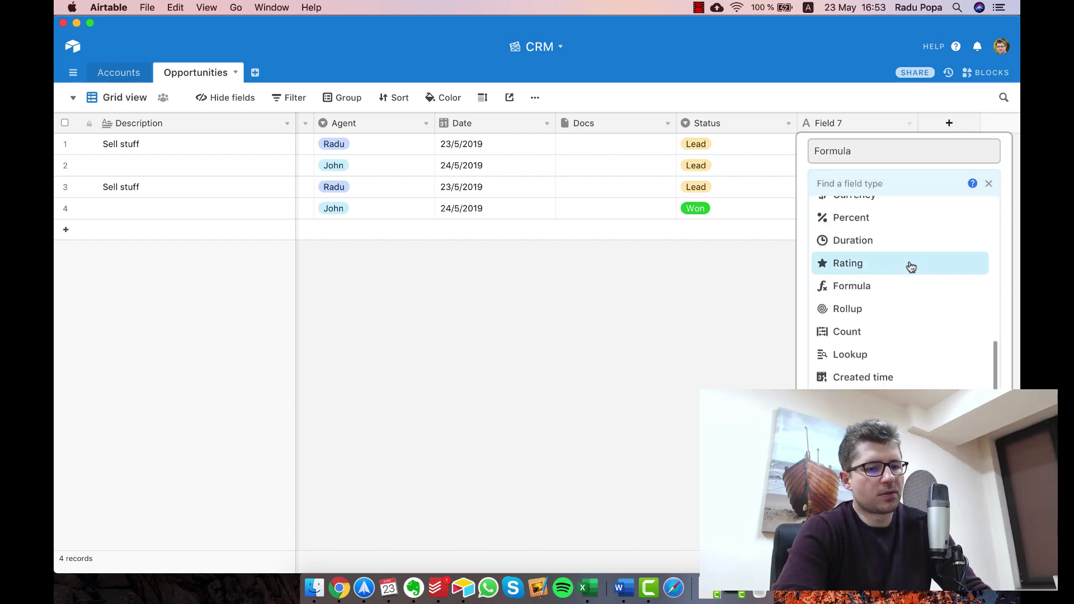
type("form")
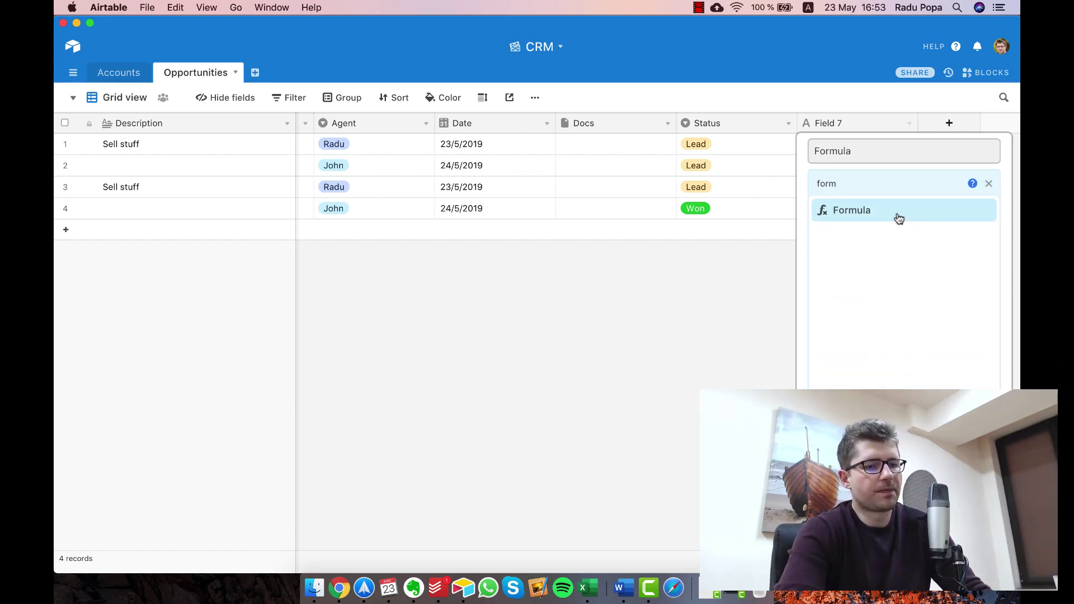
left_click(899, 219)
left_click(871, 307)
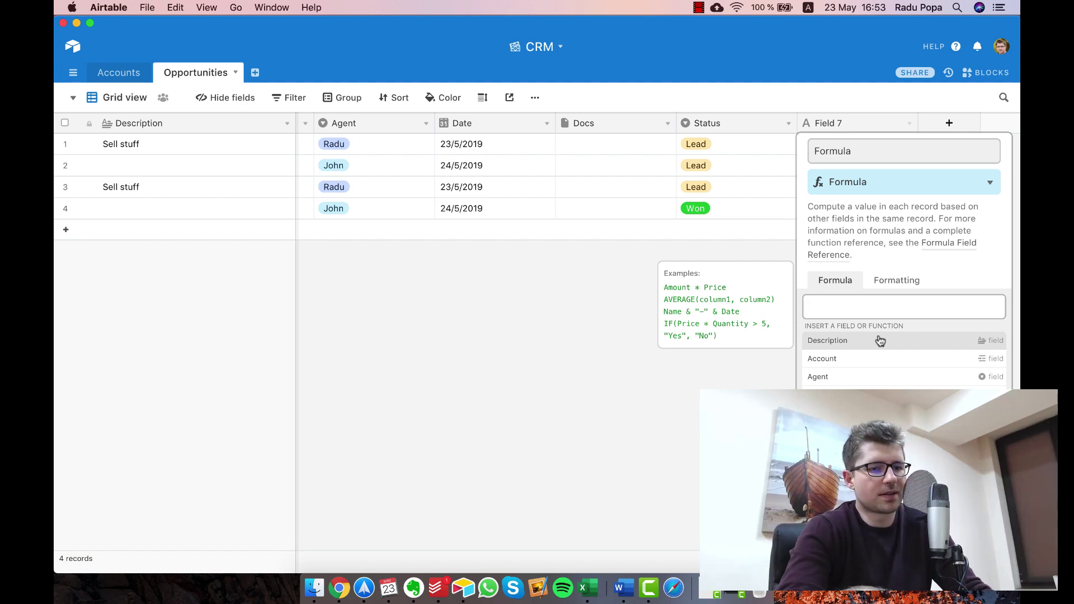
key("Escape")
key("Escape")
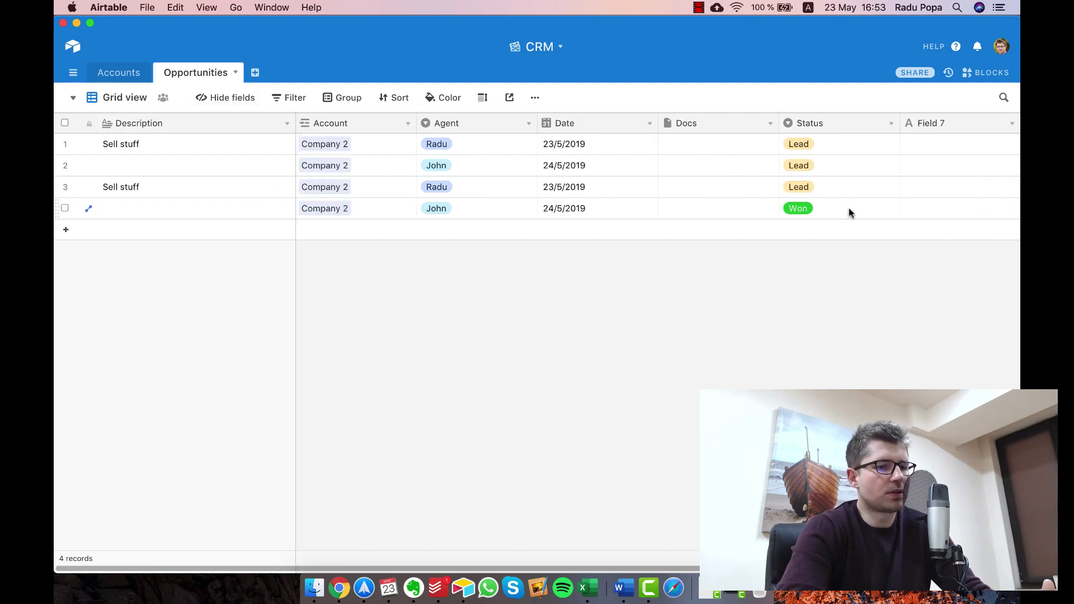
scroll(878, 153, "right", 3)
left_click(905, 132)
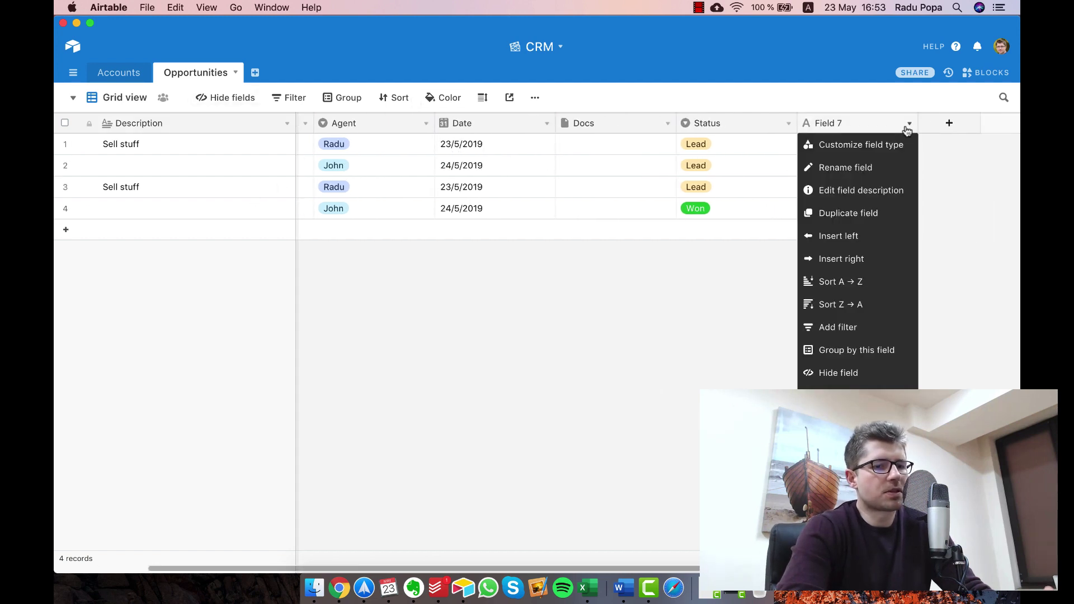
left_click(827, 372)
left_click(723, 174)
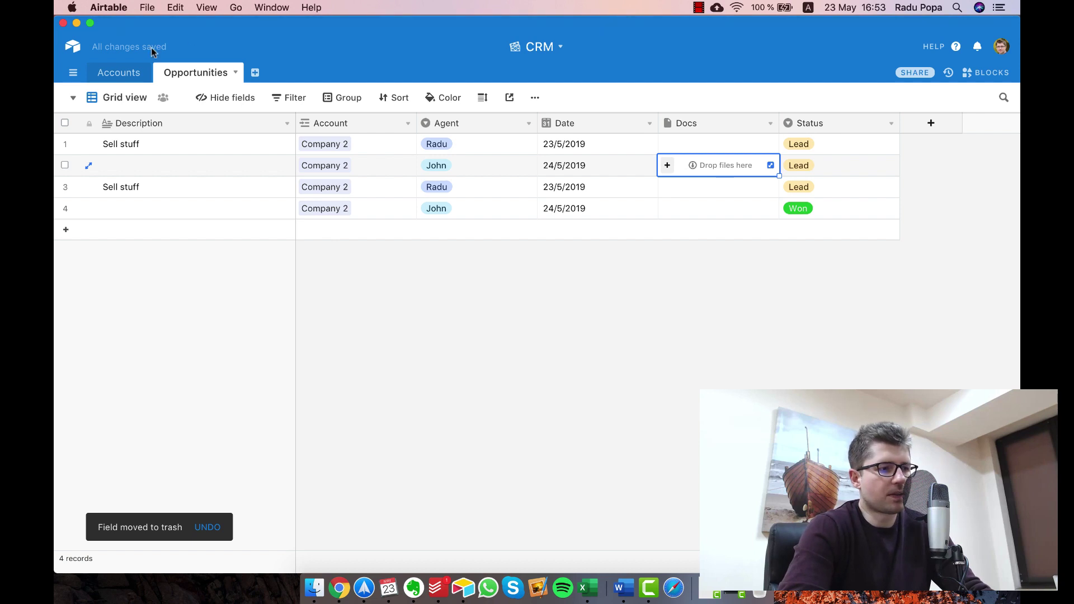
Switch to the Accounts table and inspect Company 2's linked opportunities
left_click(126, 72)
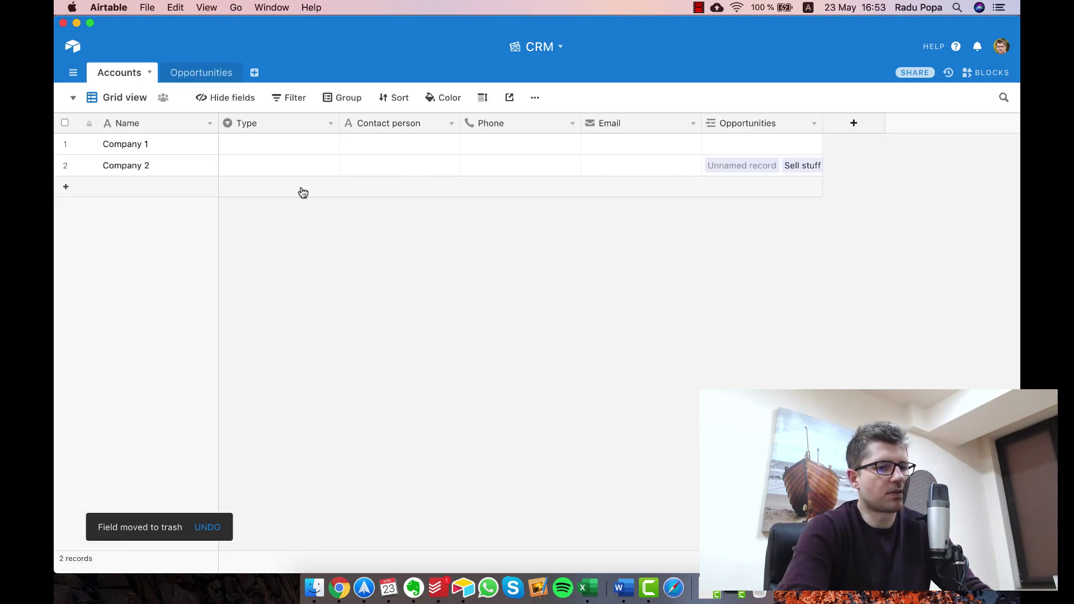
mouse_move(142, 186)
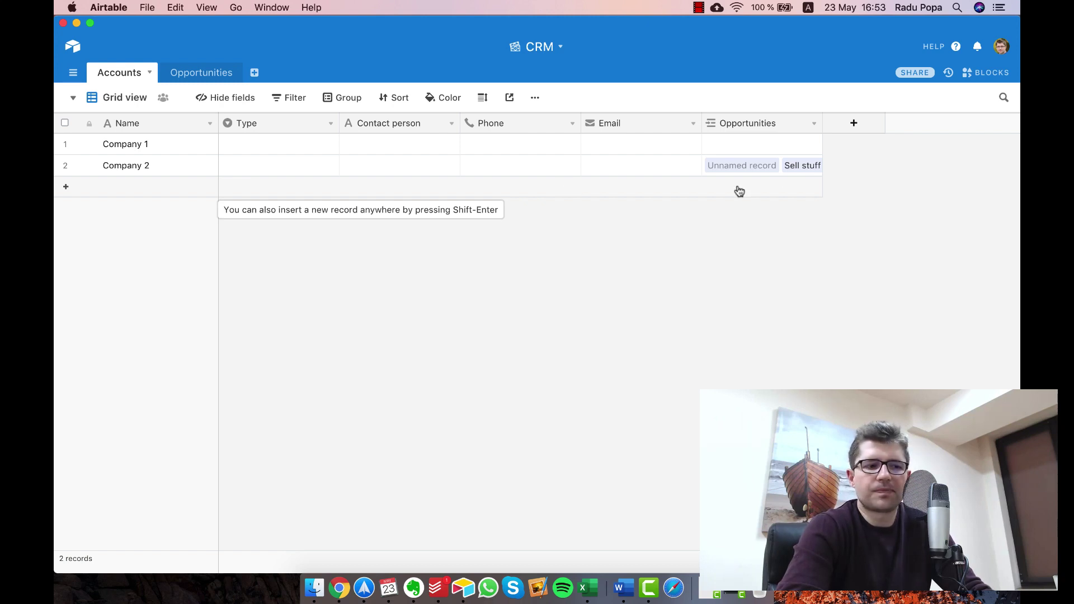
mouse_move(420, 143)
left_click(762, 147)
key("Down")
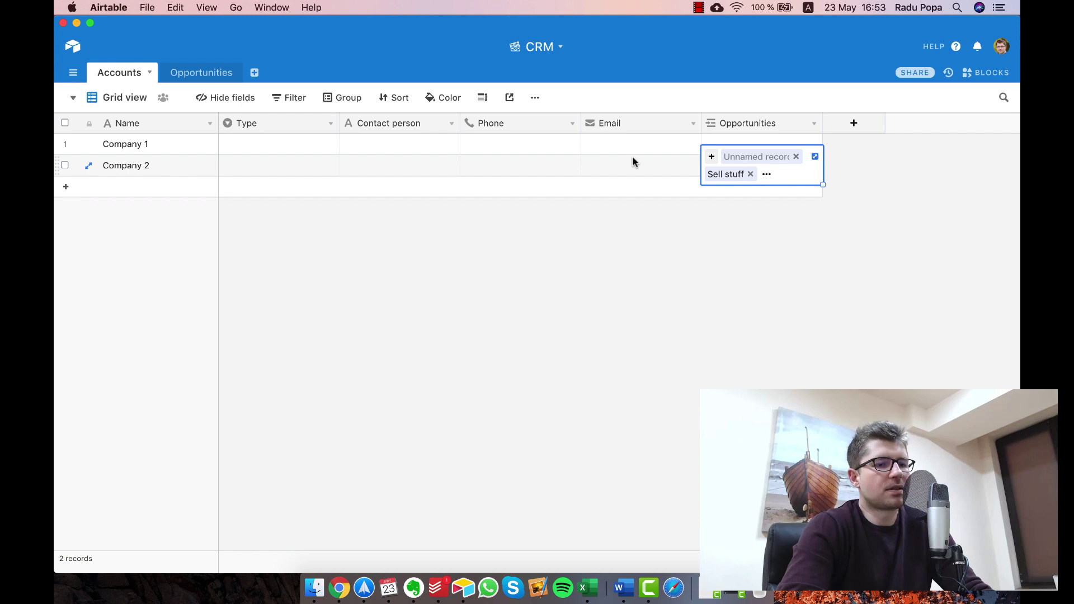
left_click(630, 159)
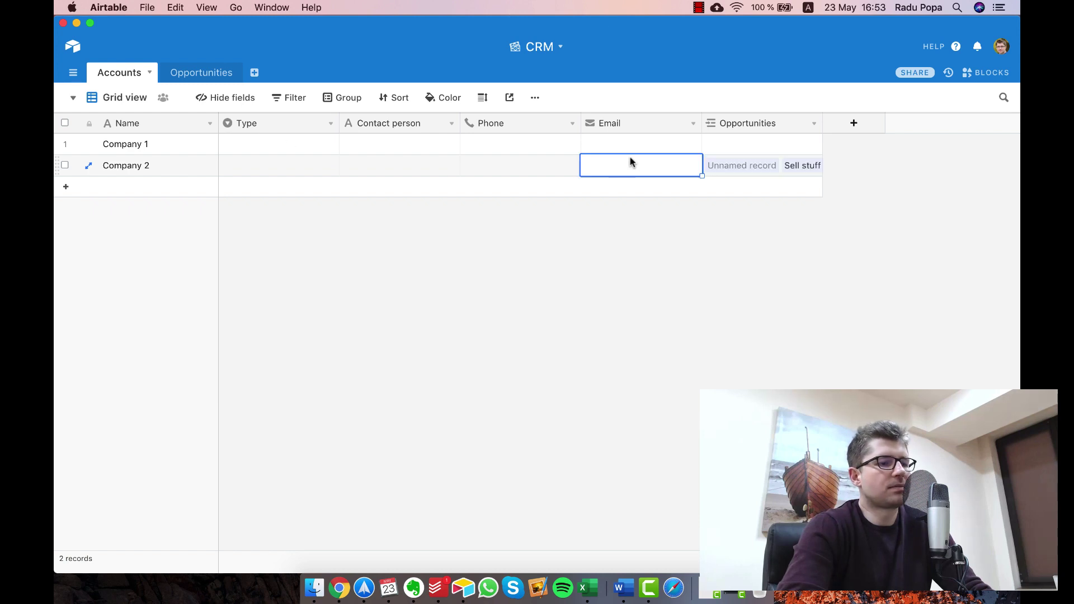
left_click(762, 171)
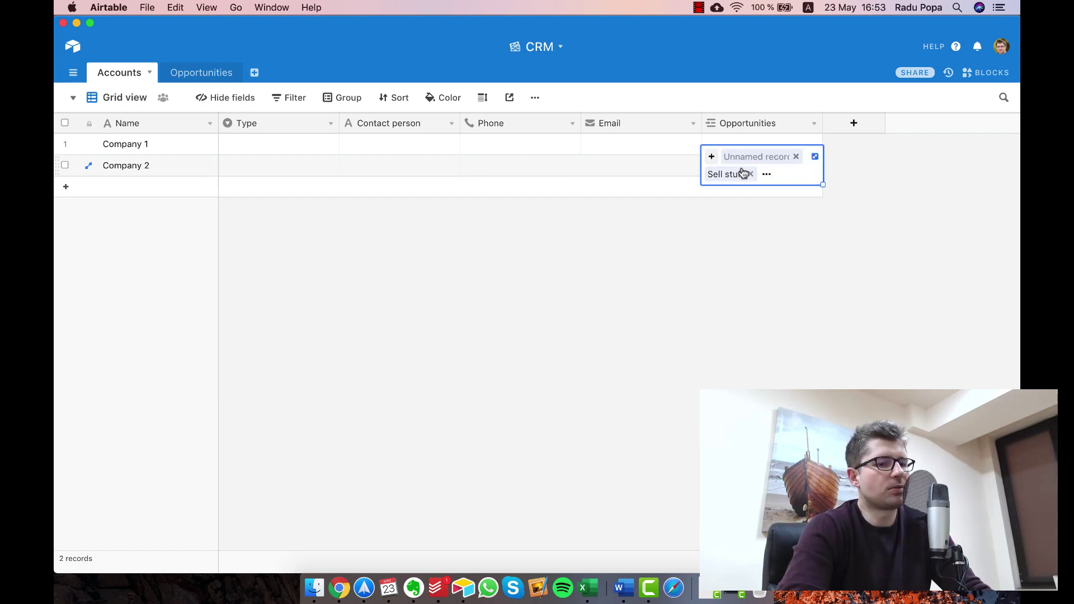
left_click(604, 163)
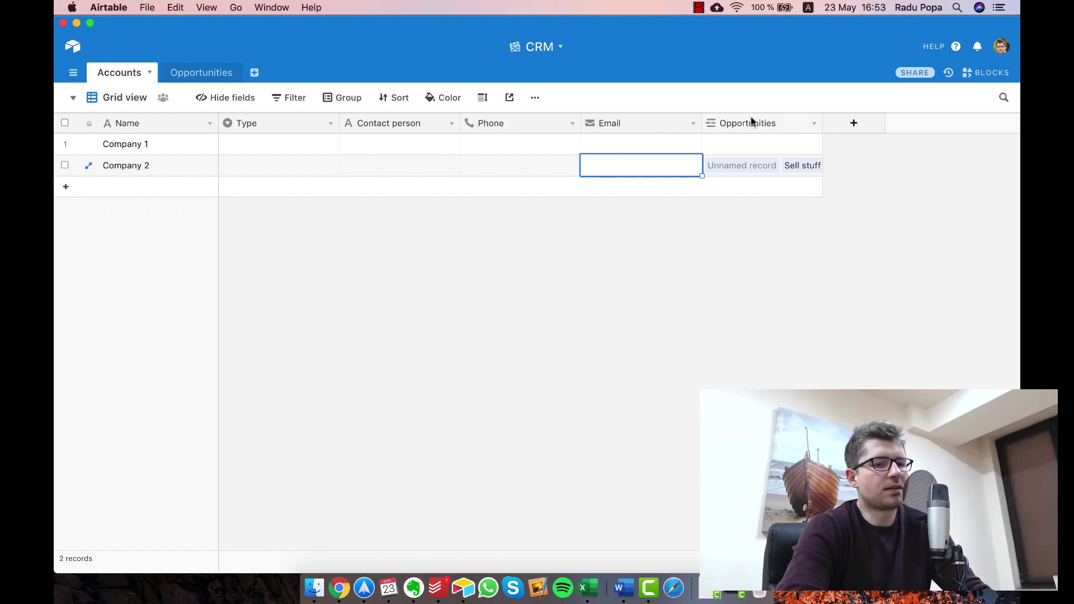
Hide the Opportunities column in the Accounts grid
left_click(222, 104)
left_click(207, 226)
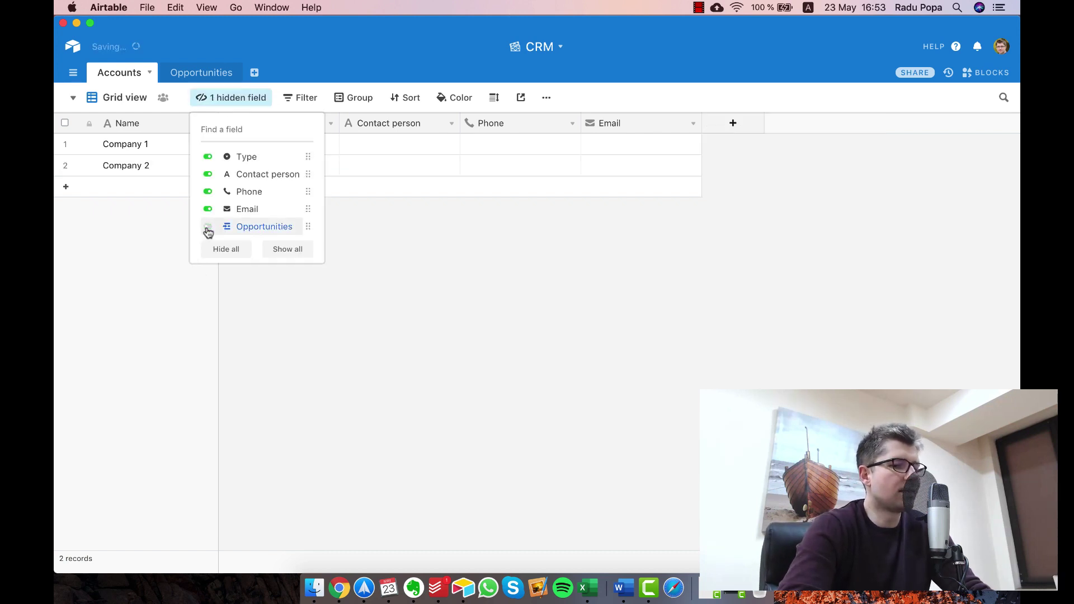
left_click(521, 163)
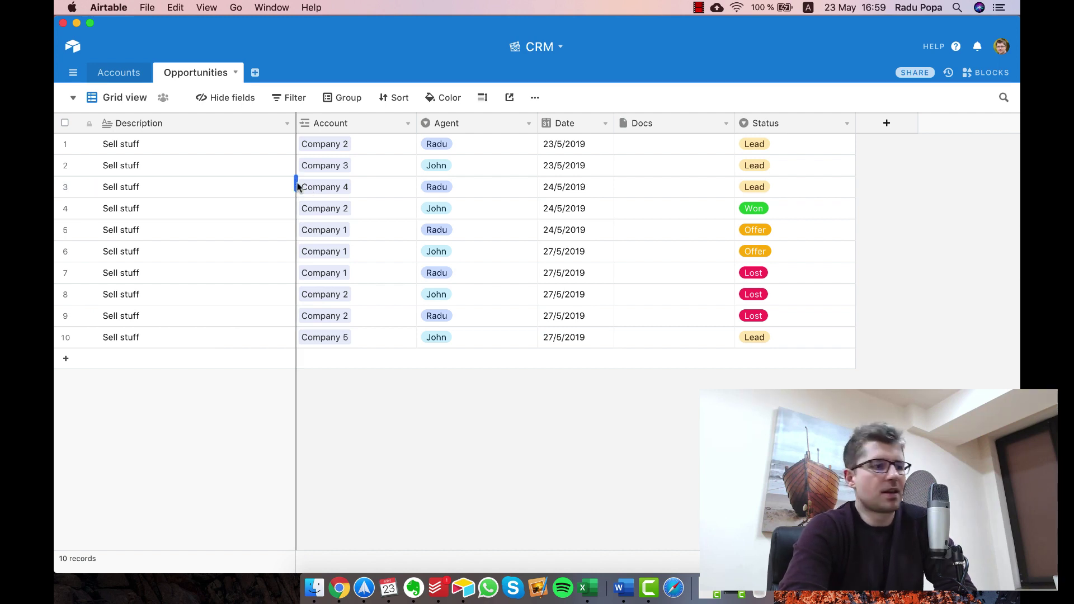
Create a Calendar view based on the Date field and review May 27's records
left_click(126, 99)
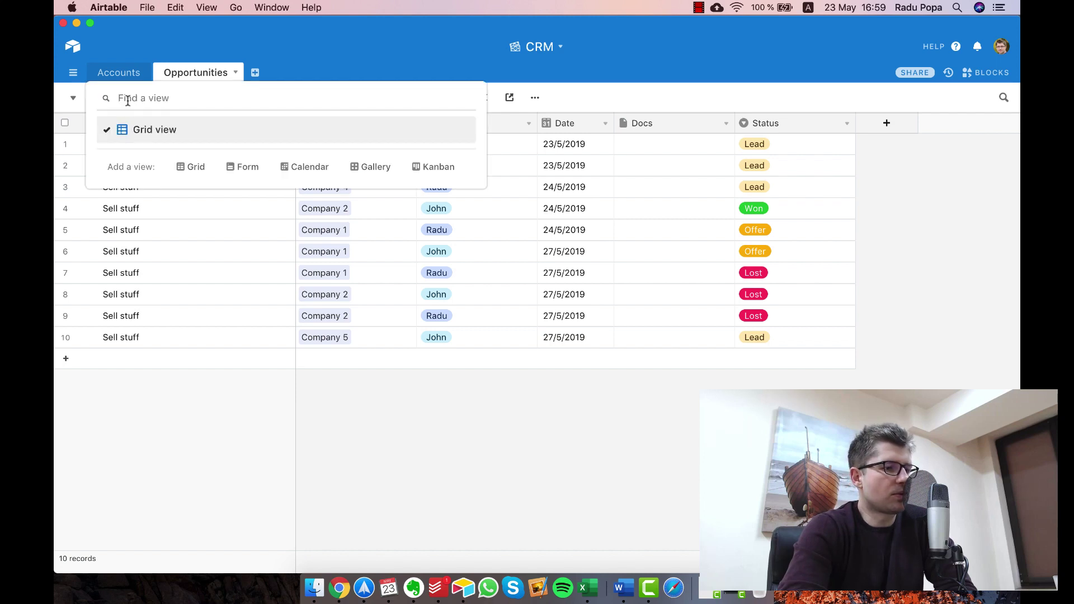
mouse_move(286, 294)
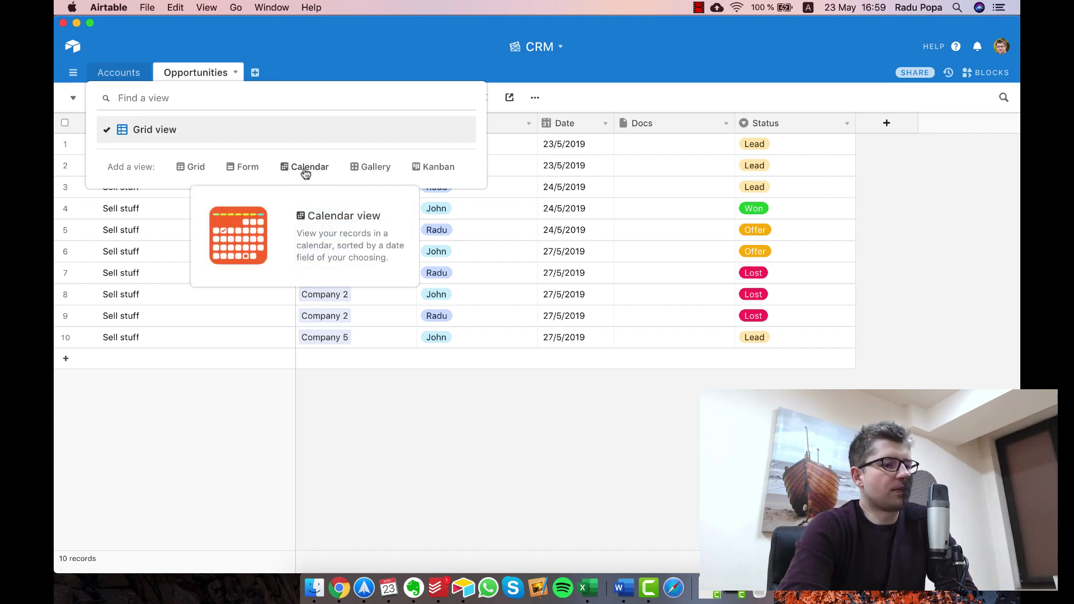
left_click(305, 171)
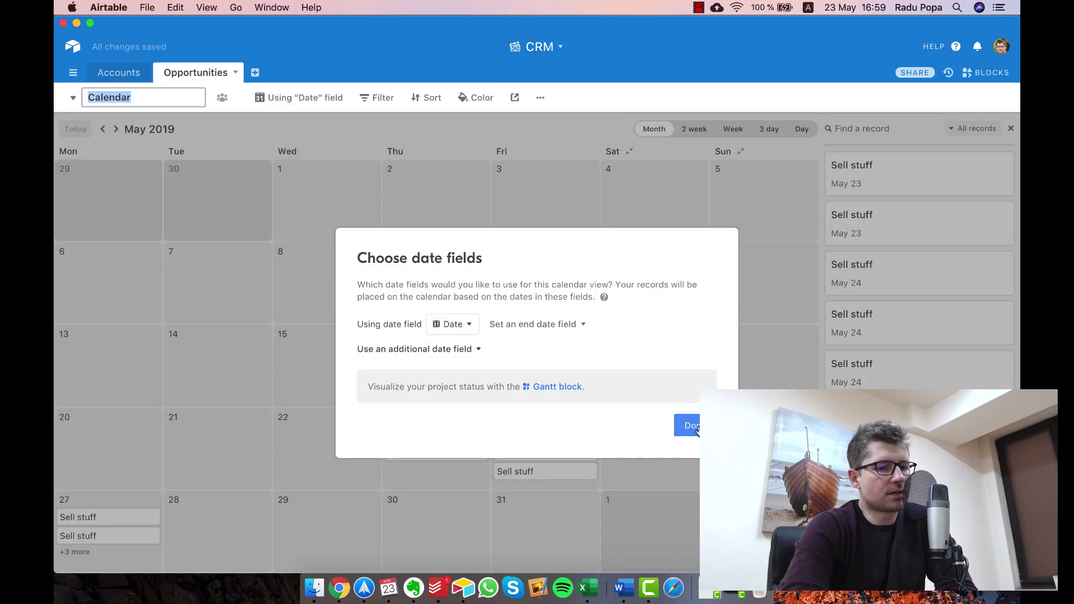
left_click(689, 426)
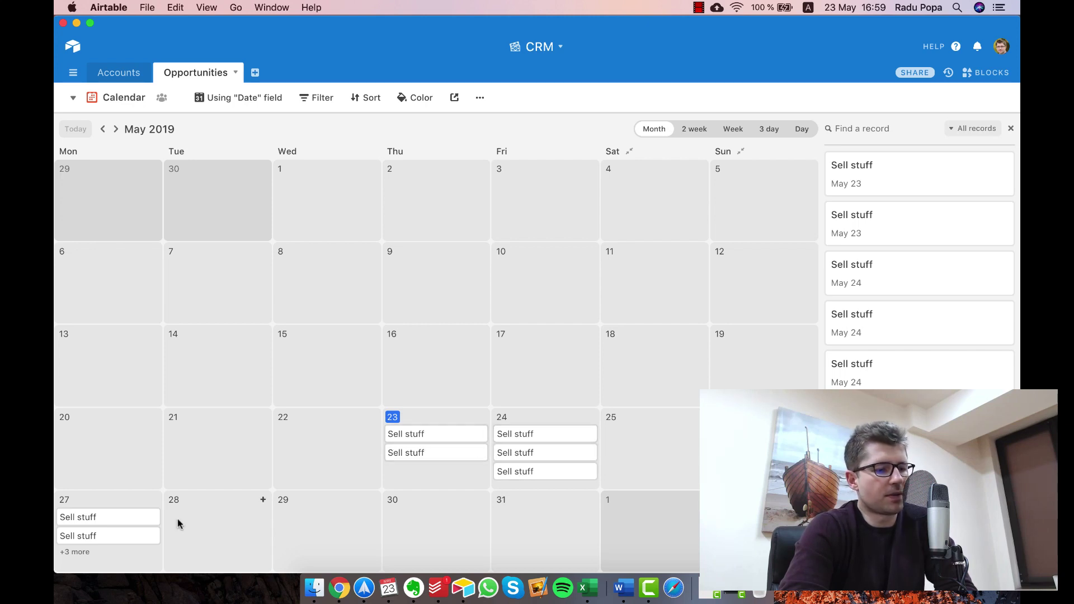
left_click(76, 553)
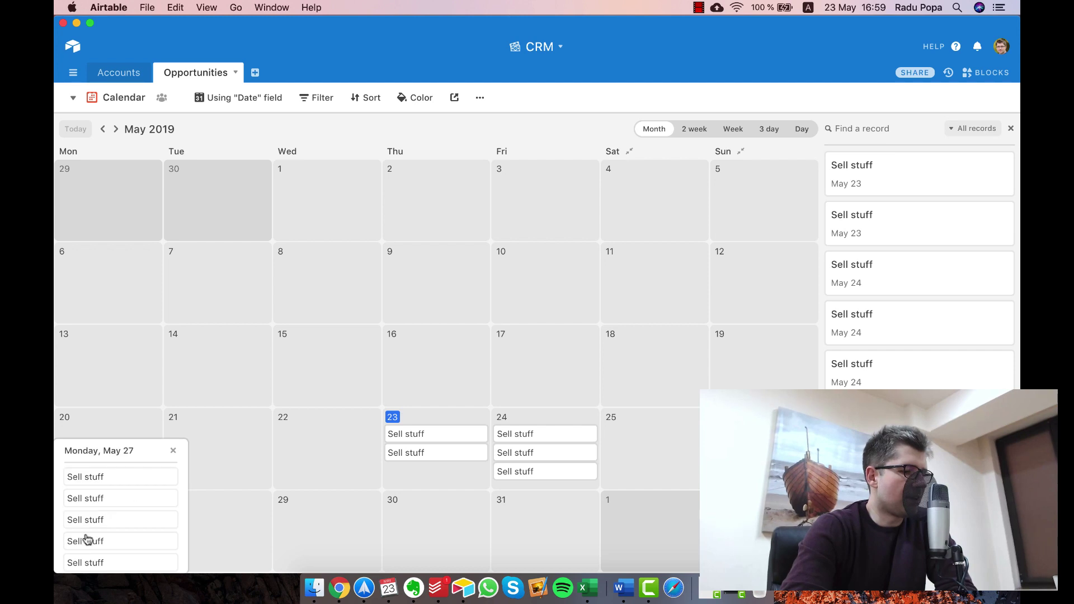
left_click(173, 450)
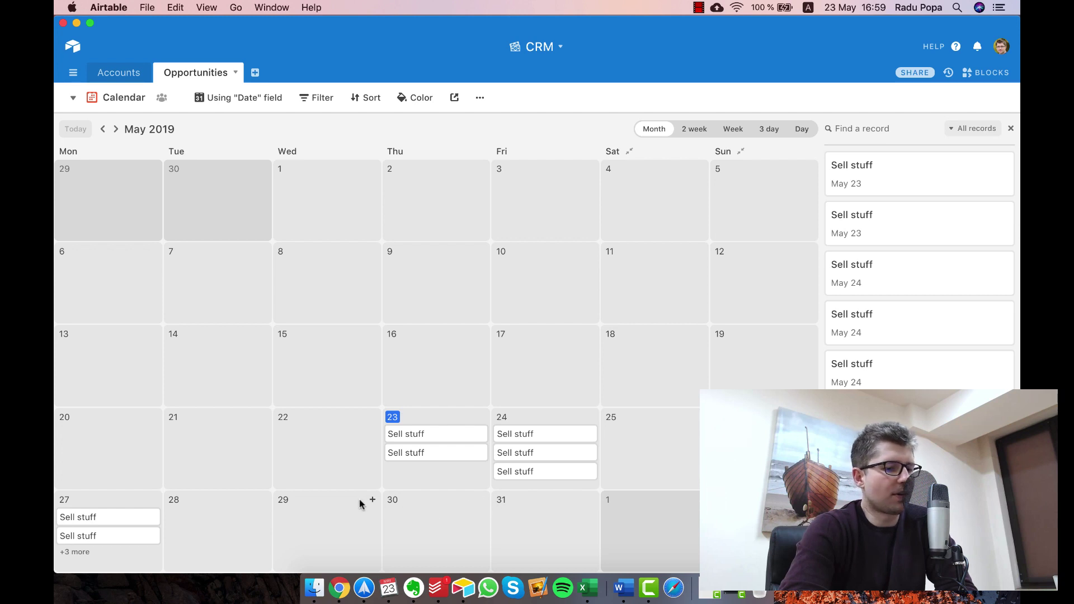
Add a test record on May 29, then delete it
left_click(372, 501)
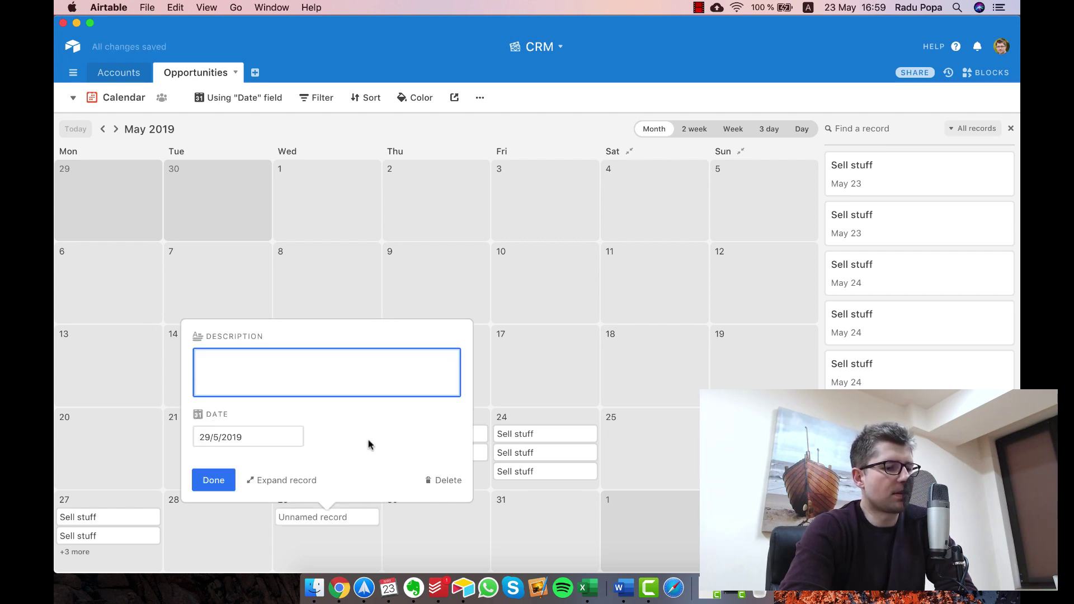
left_click(442, 479)
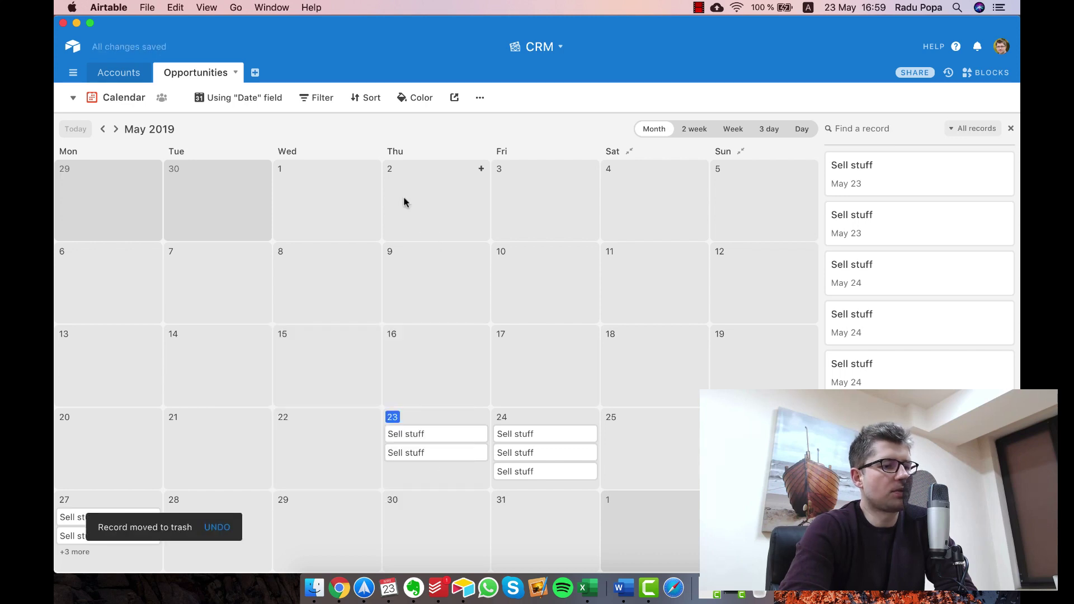
left_click(127, 98)
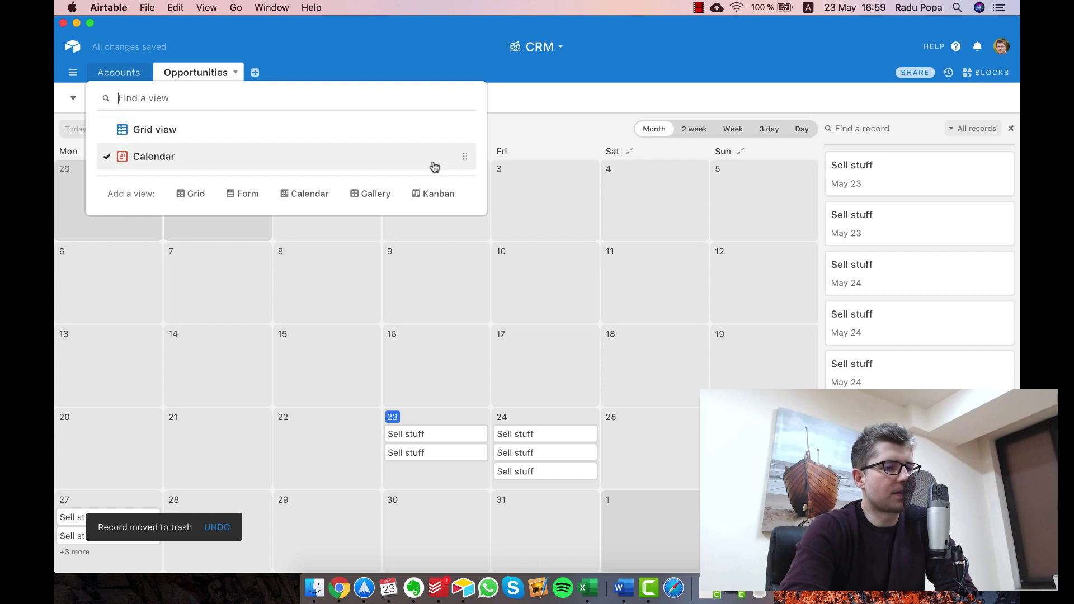
Create a Kanban view of Opportunities stacked by Status
left_click(435, 194)
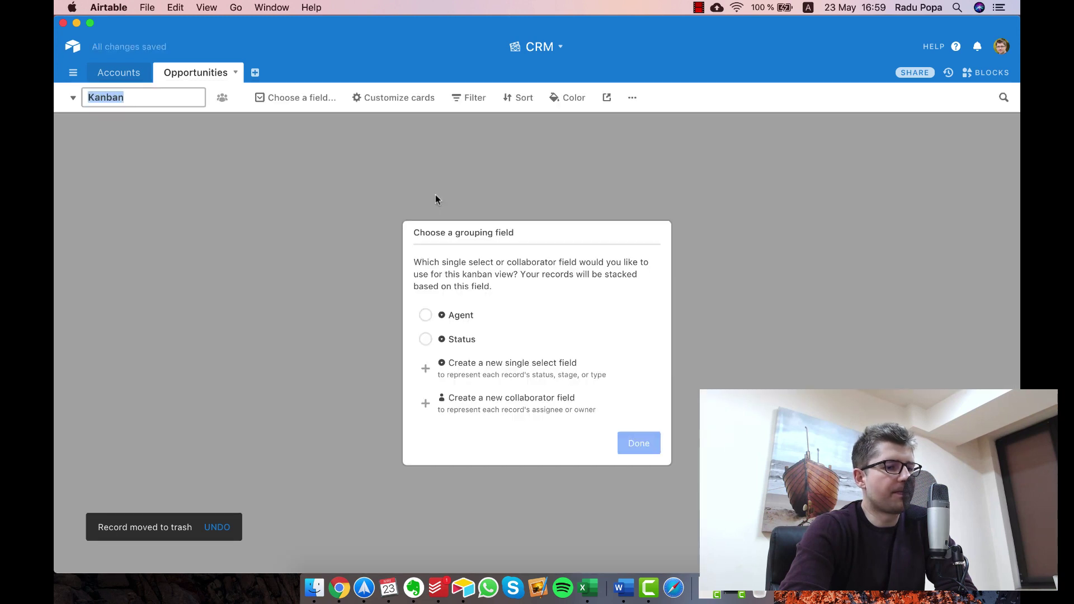
left_click(426, 339)
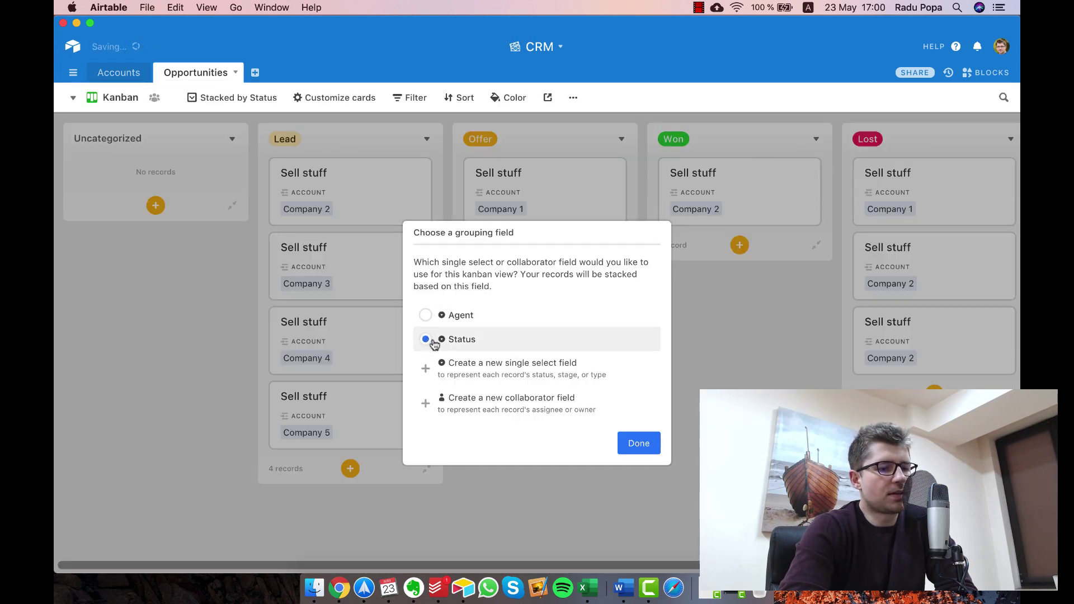
left_click(640, 443)
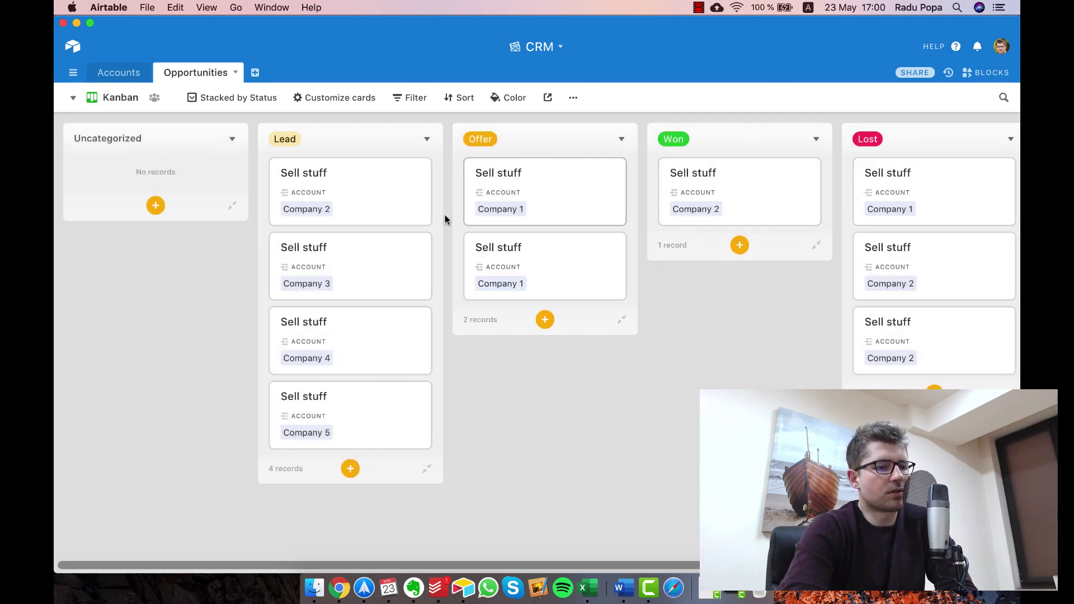
Move Company 2's lead to Offer, a Company 1 offer to Won, and Company 2's offer to Lost
left_click_drag(377, 174, 551, 182)
scroll(607, 276, "right", 5)
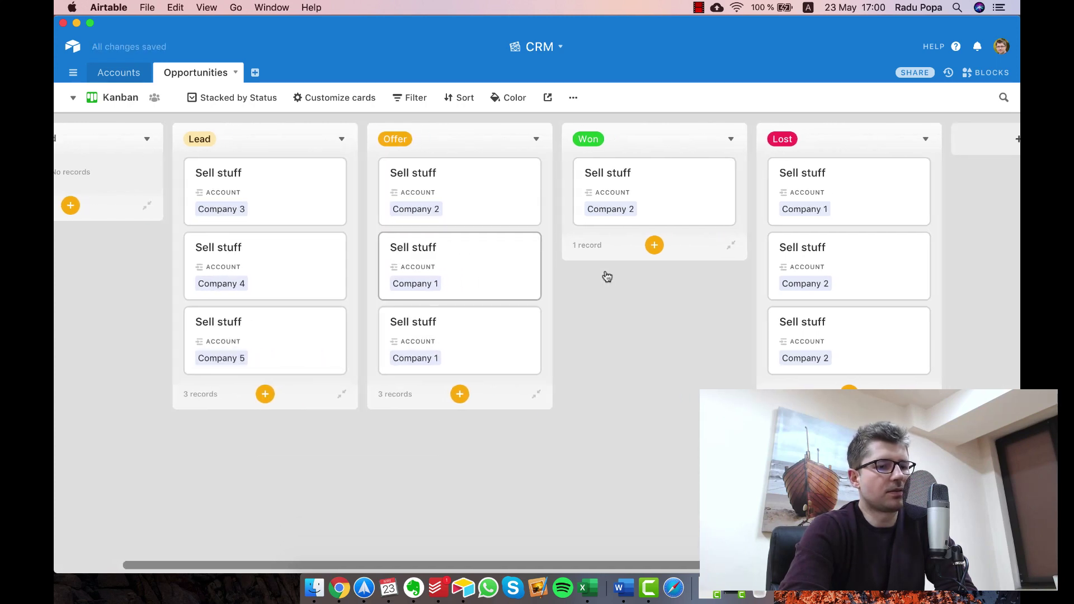
mouse_move(422, 268)
left_mouse_down()
mouse_move(630, 182)
mouse_move(607, 192)
left_mouse_up()
mouse_move(401, 191)
left_mouse_down()
mouse_move(836, 270)
mouse_move(763, 267)
left_mouse_up()
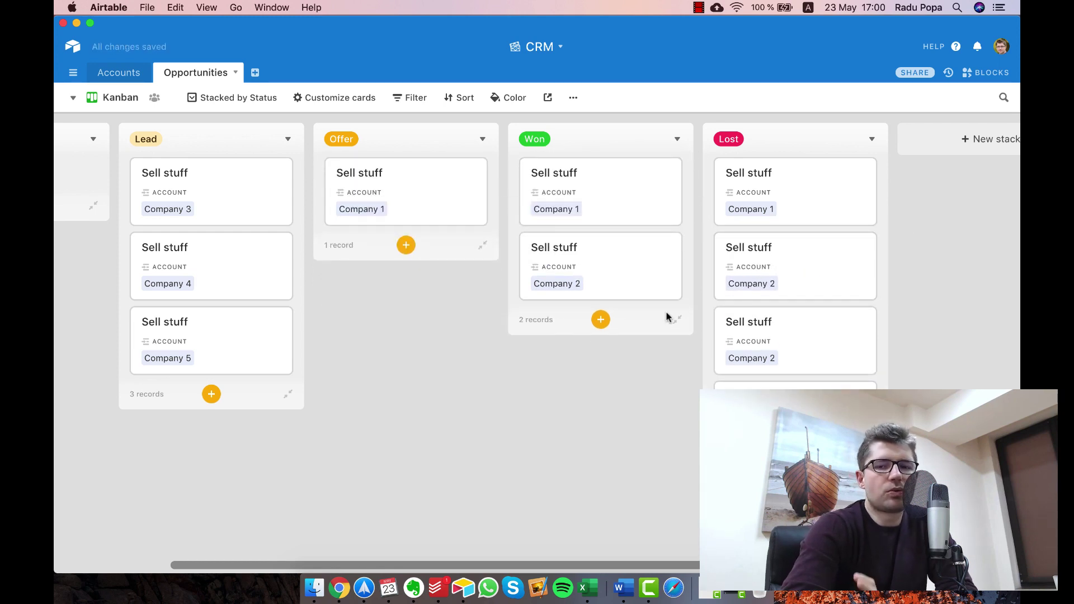
scroll(498, 299, "left", 5)
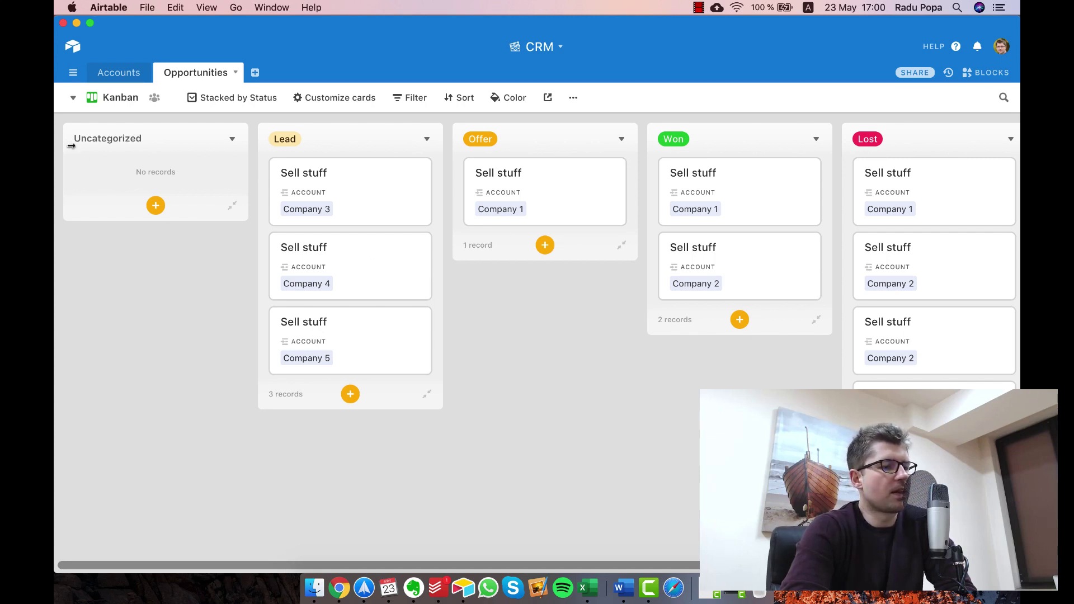
left_click(115, 99)
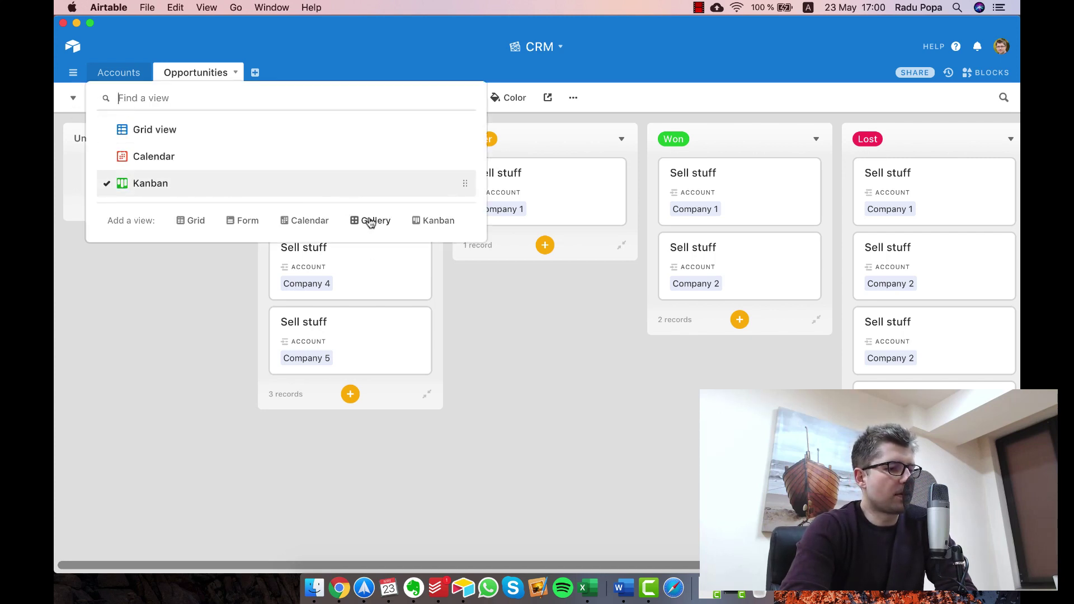
Create a Form view of Opportunities and scroll through its fields
left_click(249, 223)
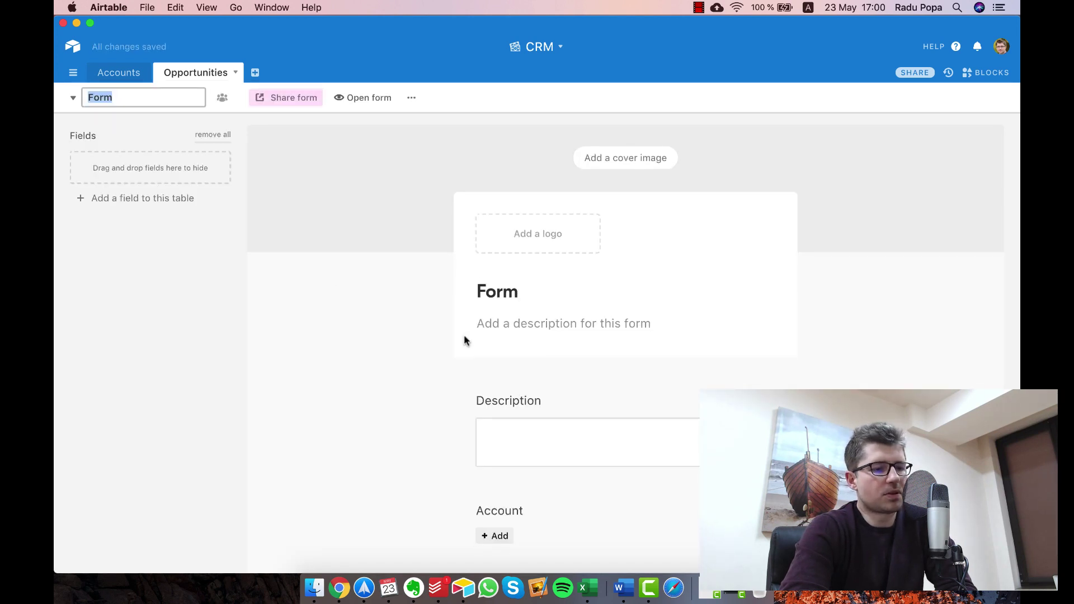
scroll(464, 338, "down", 6)
scroll(464, 338, "down", 4)
scroll(464, 338, "down", 3)
scroll(464, 338, "up", 7)
scroll(464, 338, "up", 5)
scroll(464, 340, "up", 1)
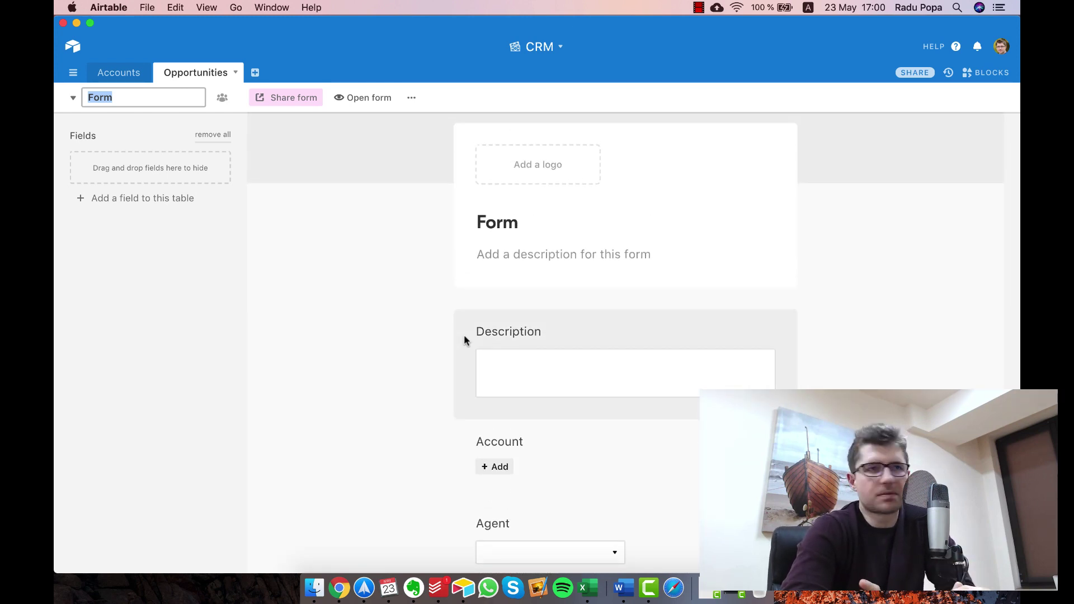
left_click(73, 99)
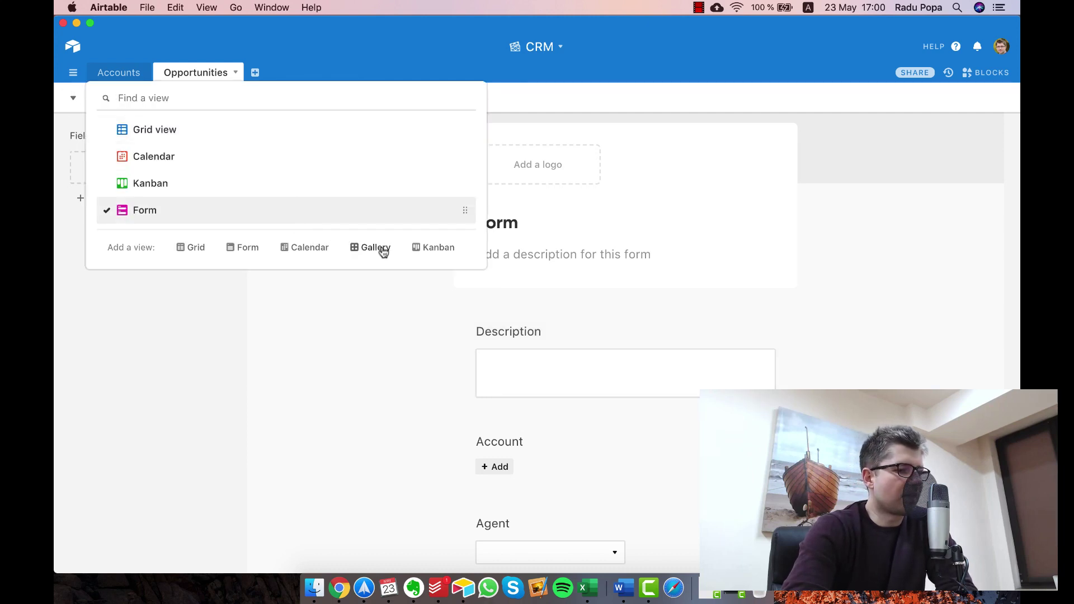
Create a Gallery view of the Opportunities table
left_click(383, 249)
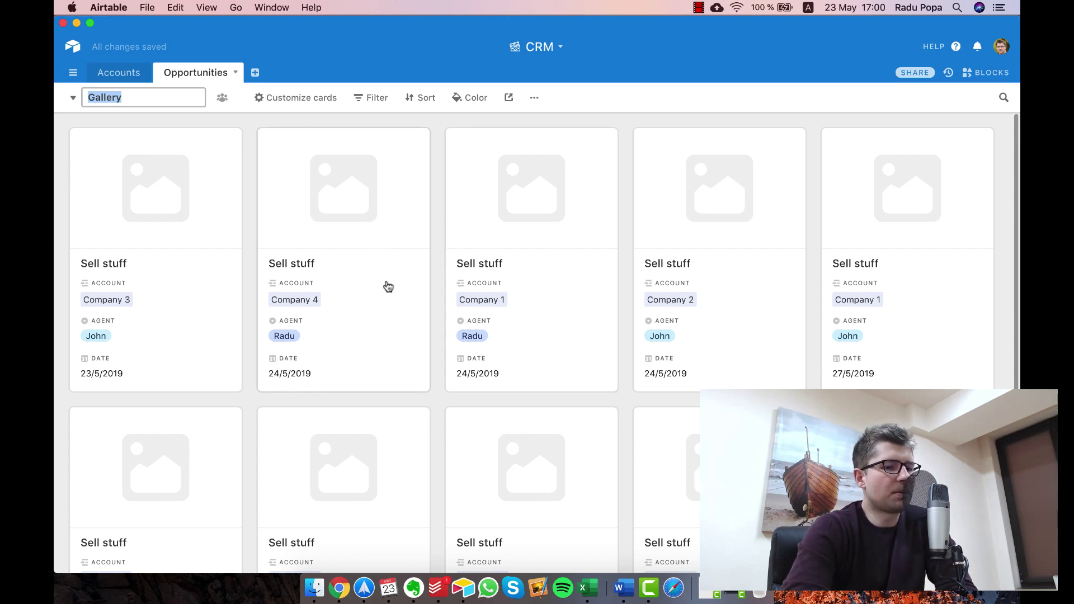
scroll(388, 287, "down", 3)
scroll(386, 282, "up", 4)
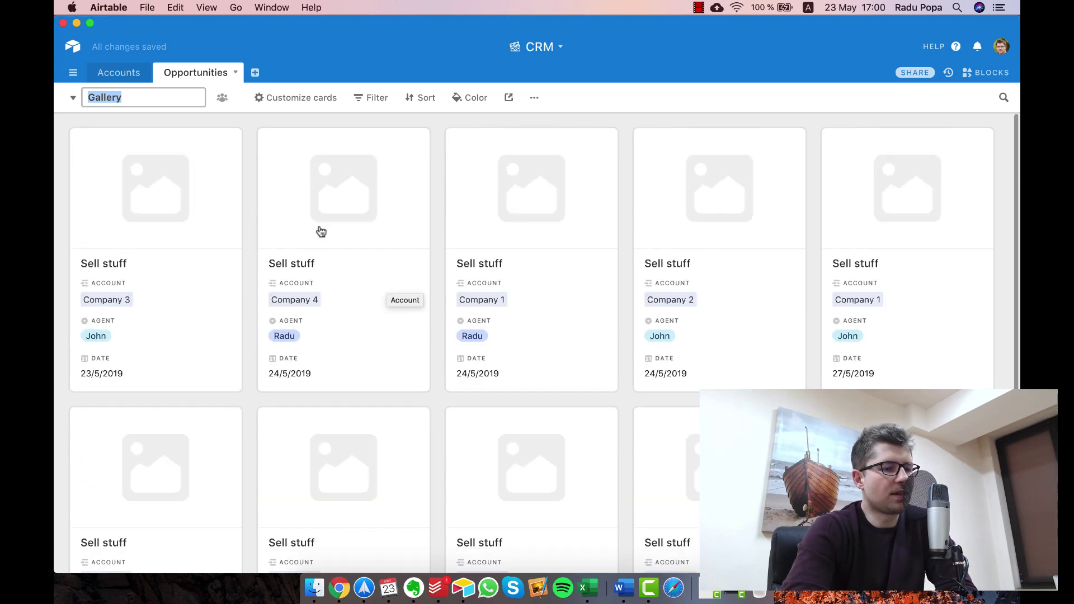
Add a Gallery view to Accounts, preview Company 1, and return to Opportunities
left_click(119, 72)
left_click(132, 99)
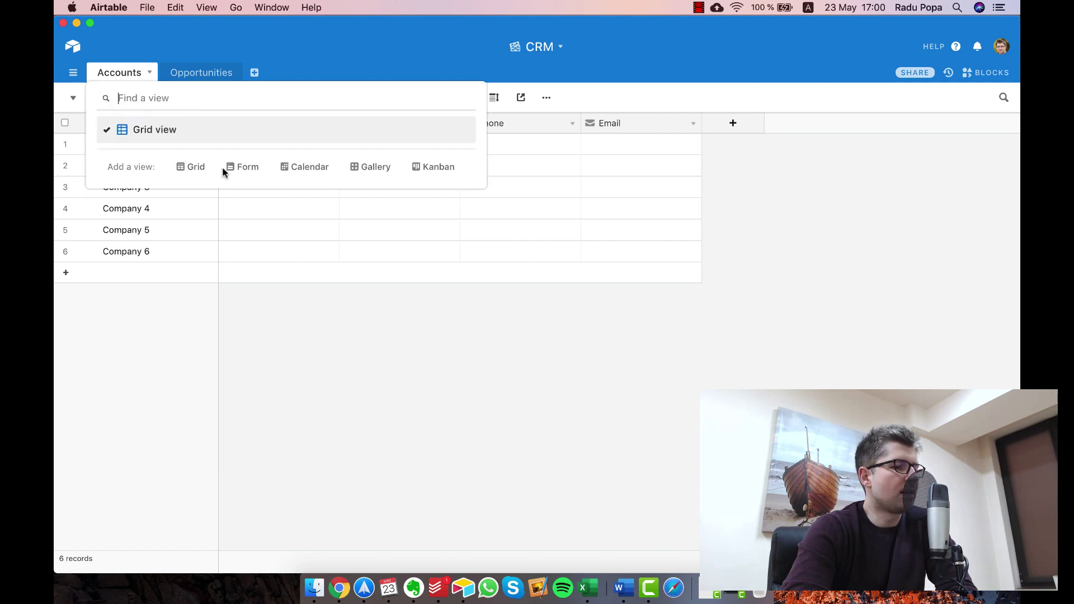
left_click(374, 167)
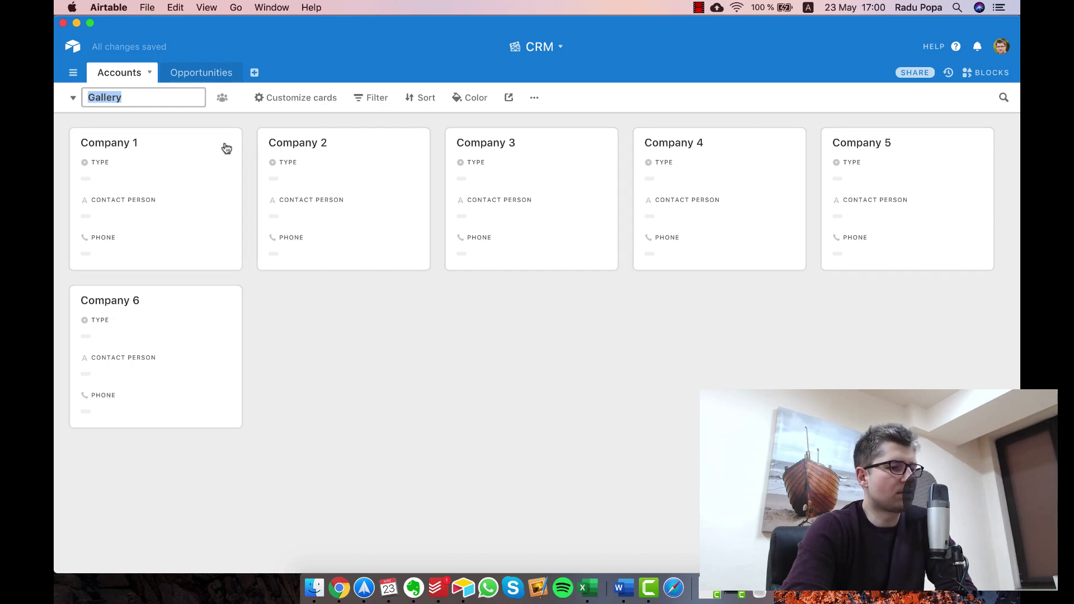
left_click(189, 164)
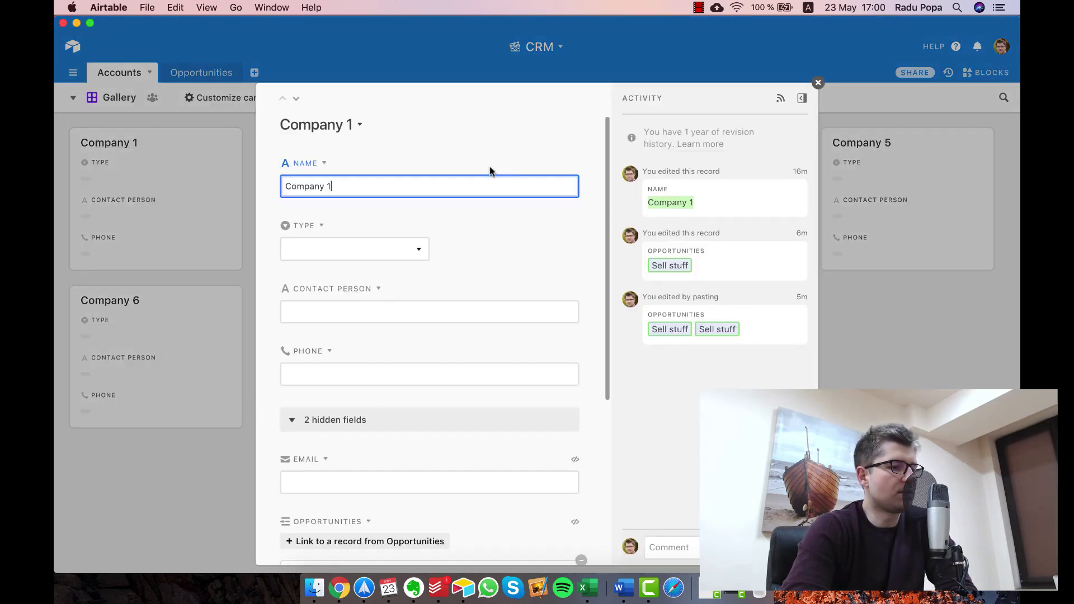
left_click(943, 338)
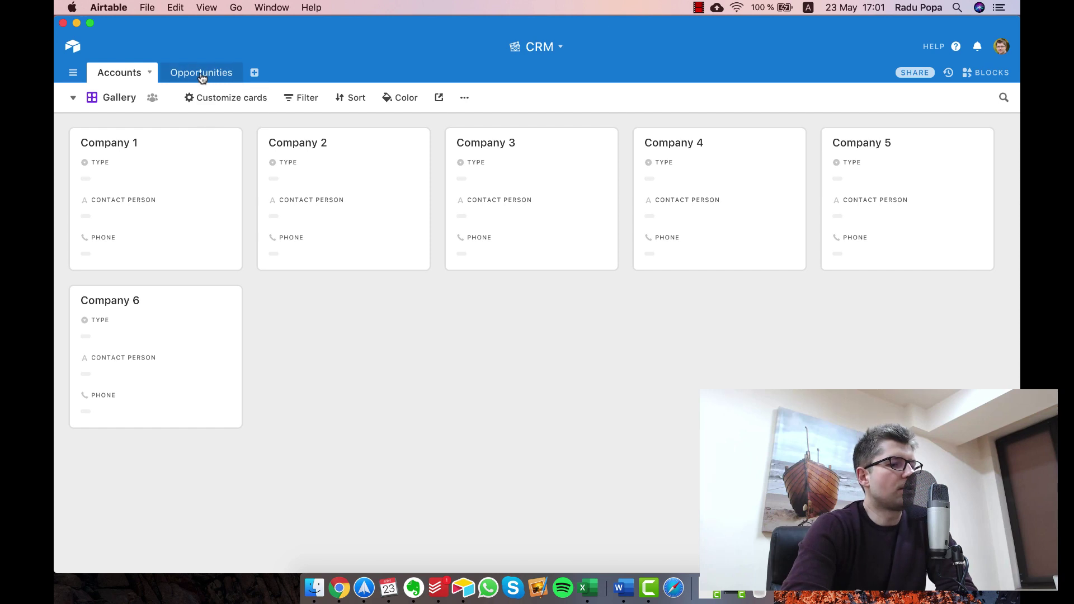
left_click(120, 96)
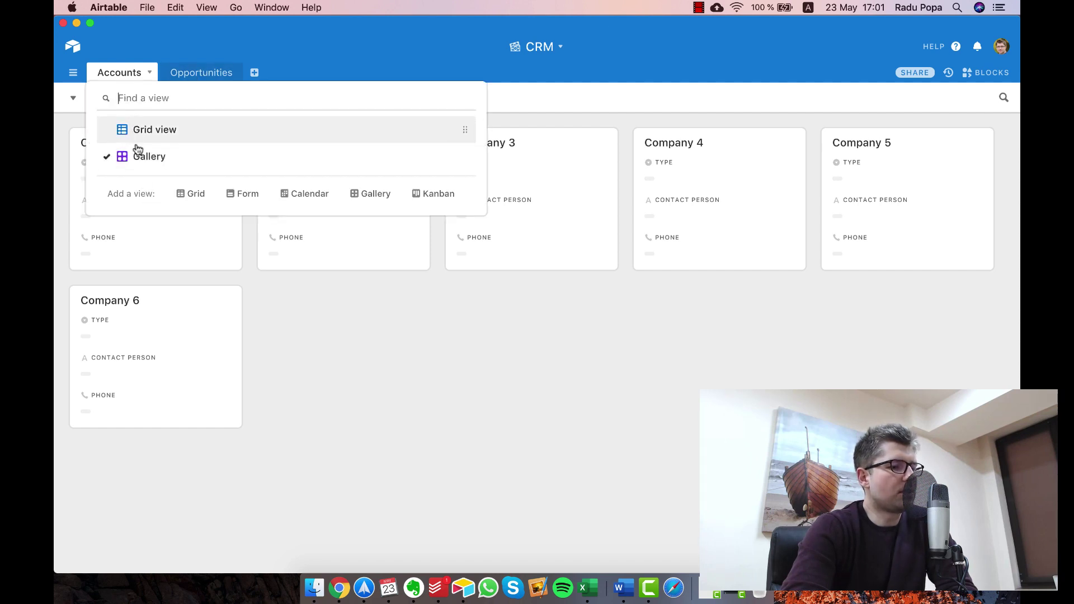
left_click(203, 77)
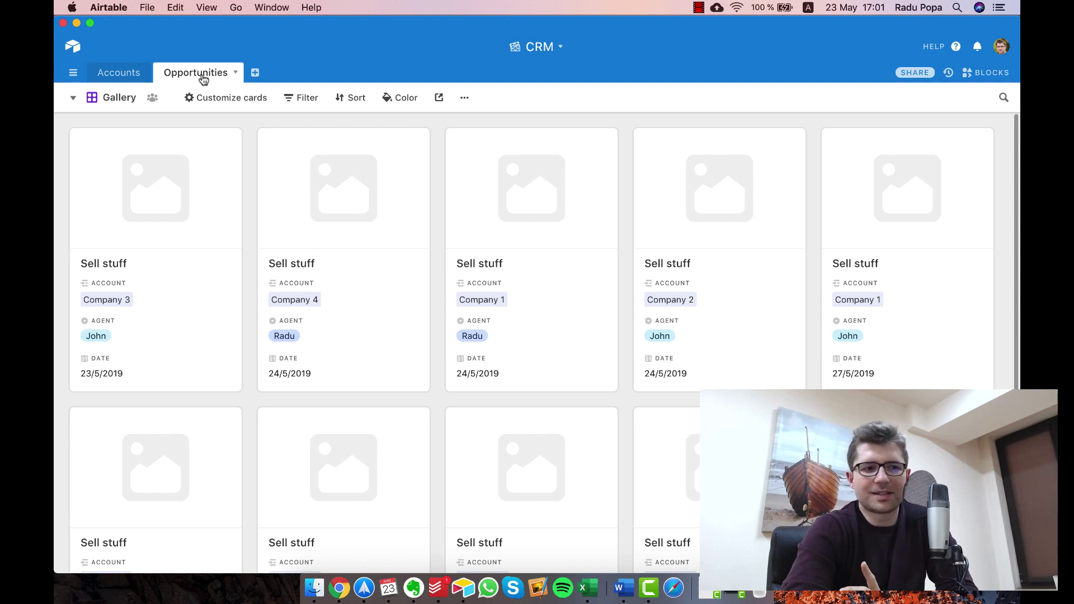
Switch Opportunities back to Grid view with the Blocks panel open beside it
left_click(114, 100)
left_click(145, 129)
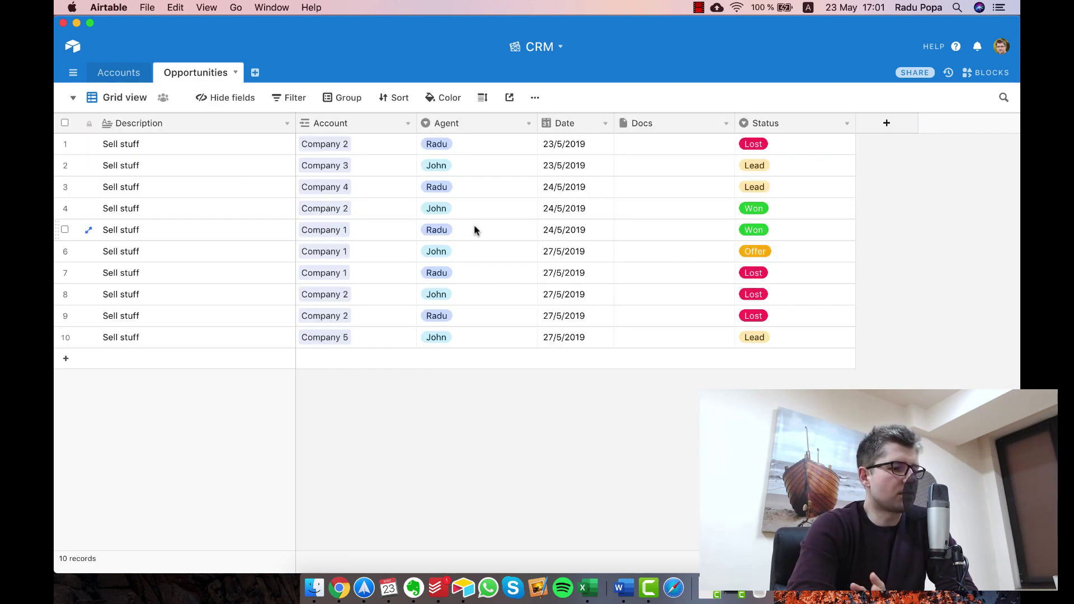
left_click(990, 73)
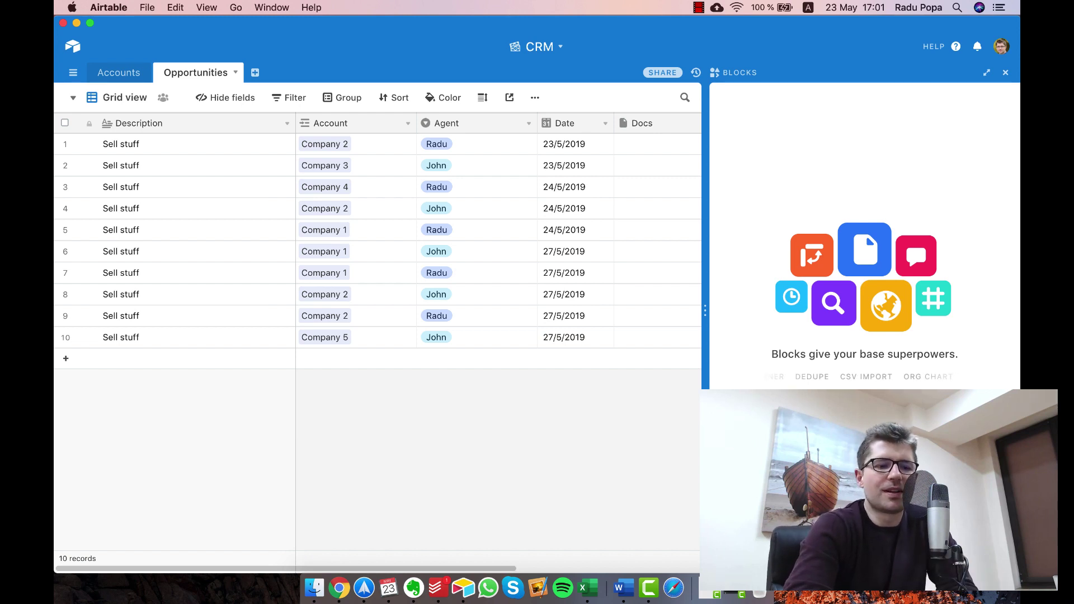
Browse the available blocks catalogue, including Gantt, Pivot table, Chart and CSV import
left_click(864, 406)
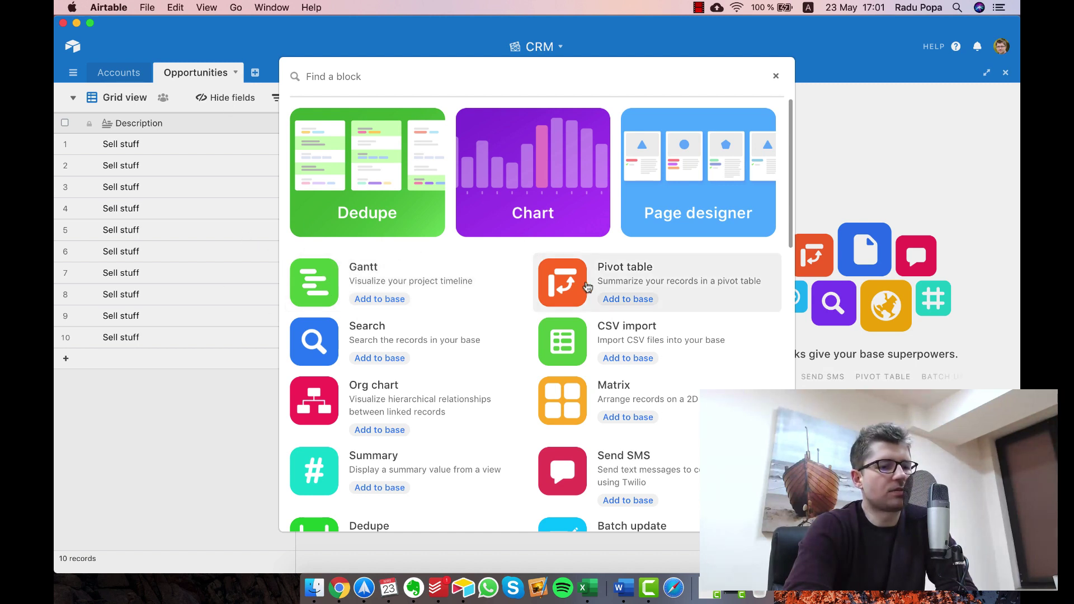
scroll(472, 334, "down", 2)
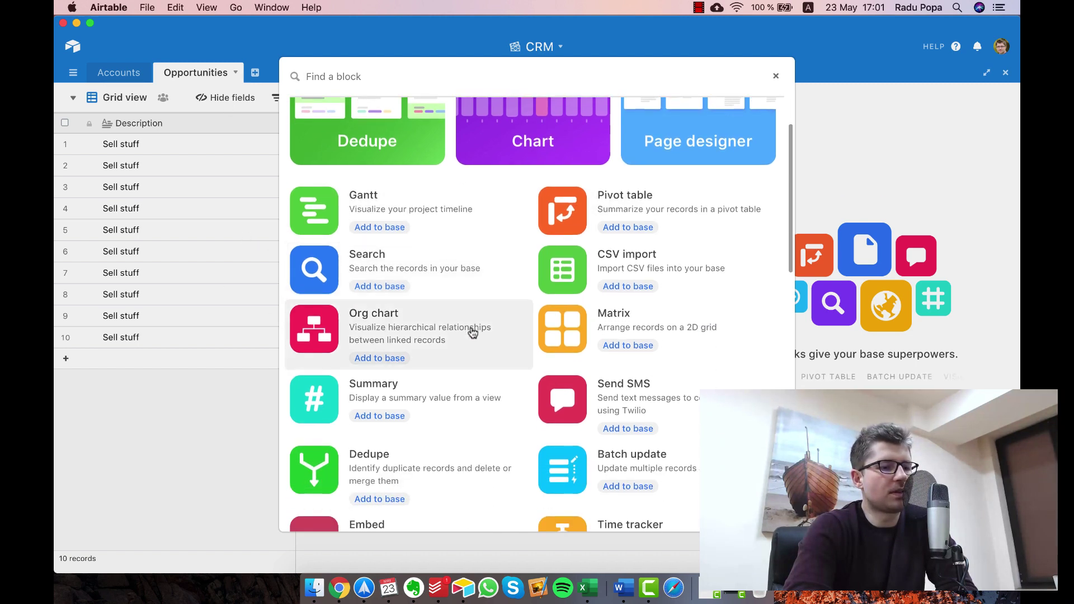
scroll(473, 333, "down", 2)
scroll(472, 333, "down", 2)
scroll(473, 332, "down", 2)
scroll(473, 333, "down", 2)
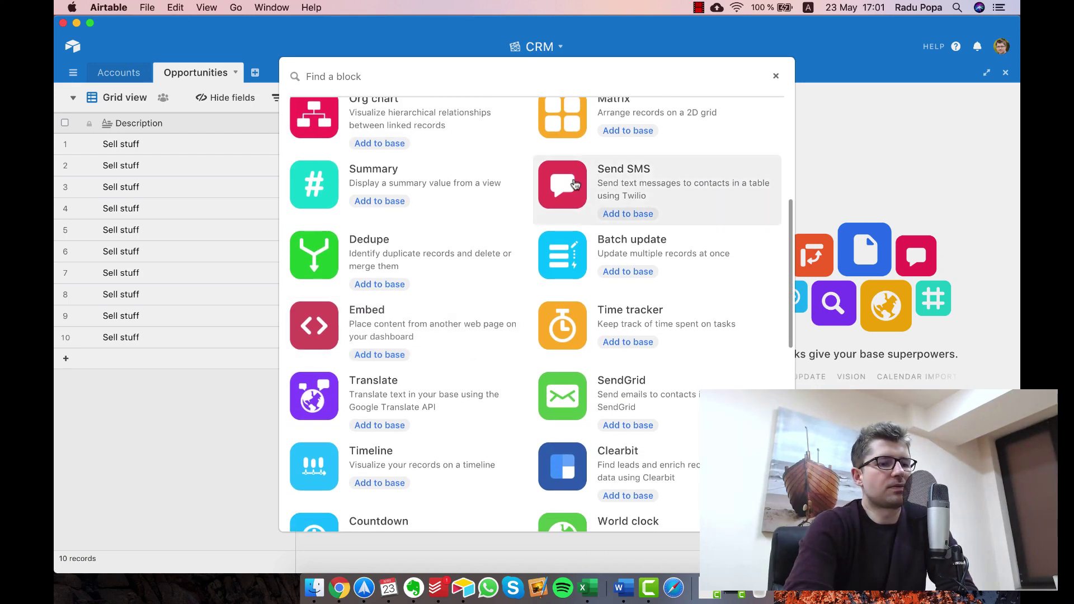
scroll(472, 261, "down", 3)
scroll(467, 259, "down", 3)
scroll(467, 259, "down", 3)
scroll(465, 259, "up", 5)
scroll(465, 258, "up", 5)
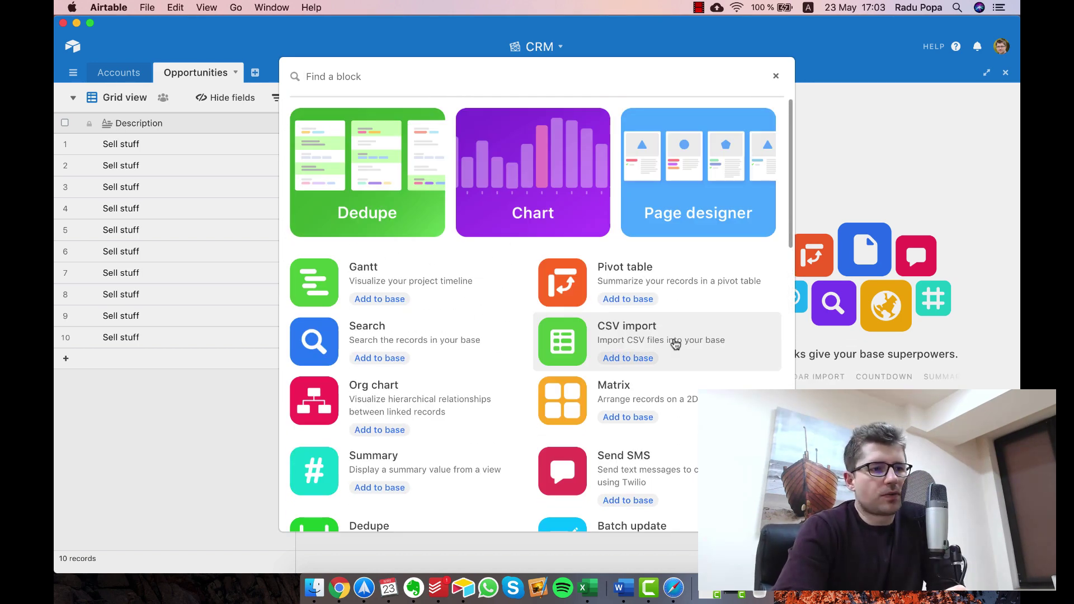
Close the blocks catalogue and view the agent choices for row 2's John
left_click(776, 76)
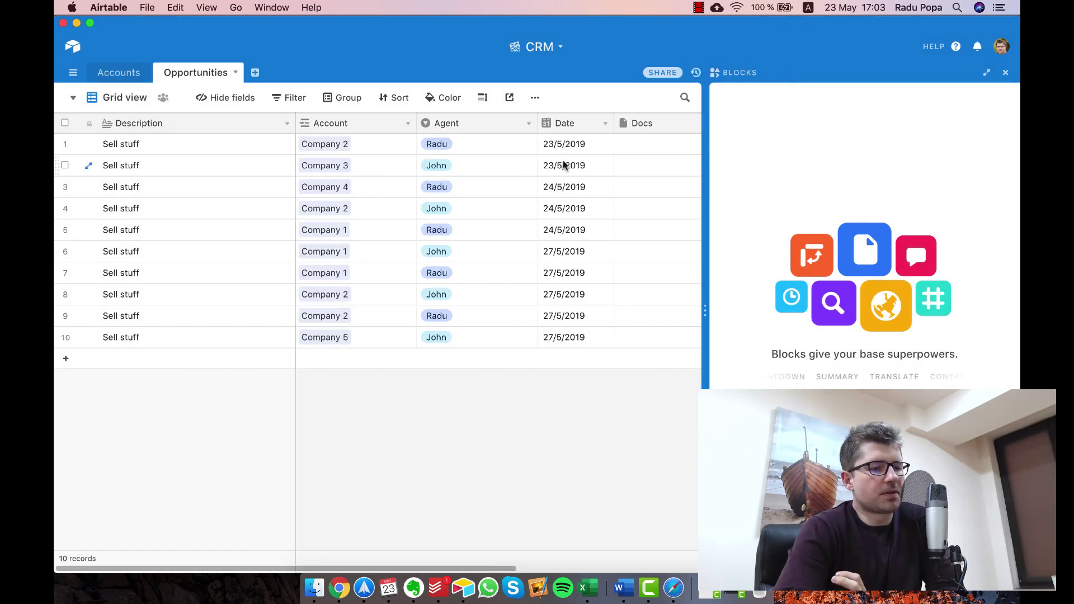
left_click(485, 170)
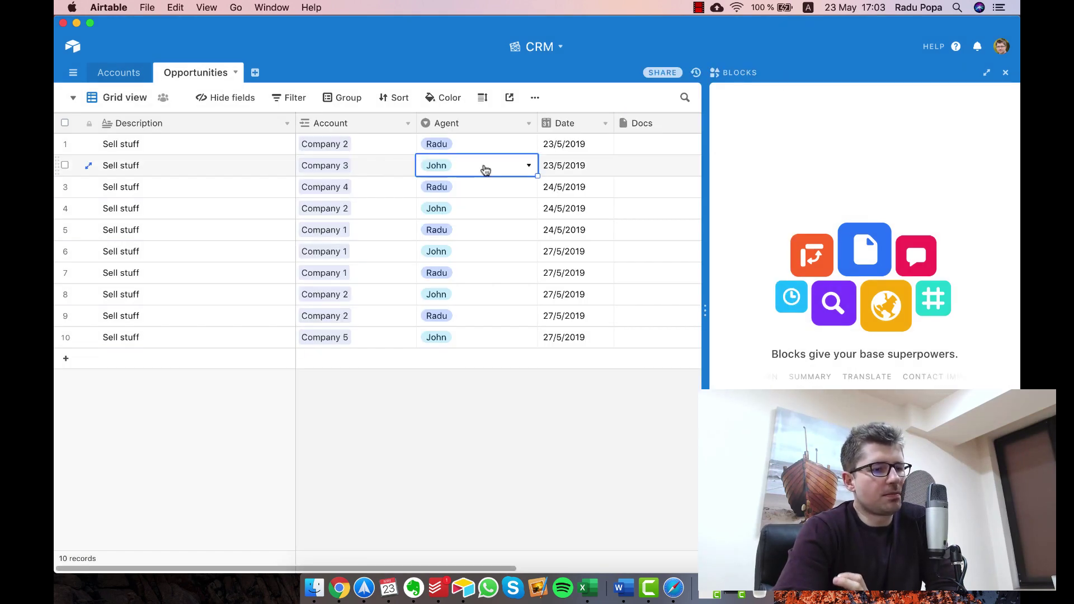
left_click(528, 169)
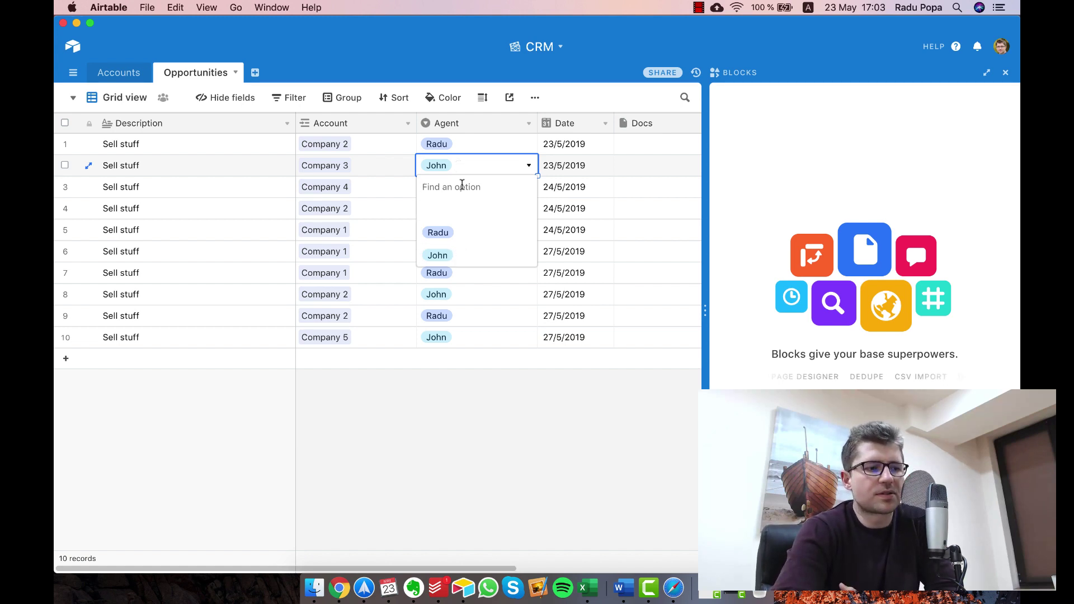
Check row 2's date picker without changes, then show Airtable's pricing page in Safari
left_click(604, 173)
left_click(580, 168)
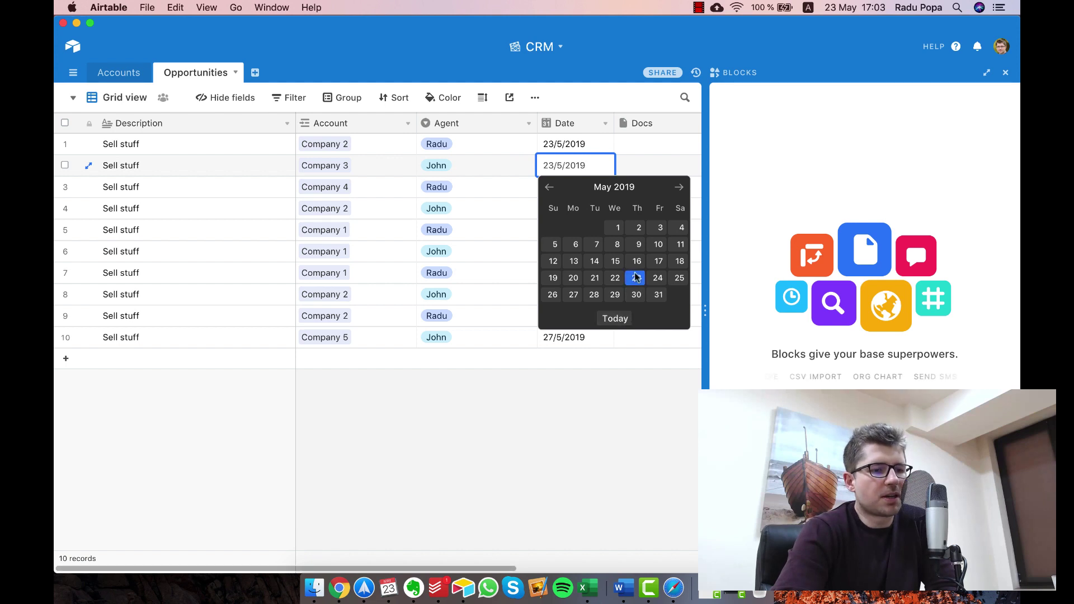
left_click(509, 235)
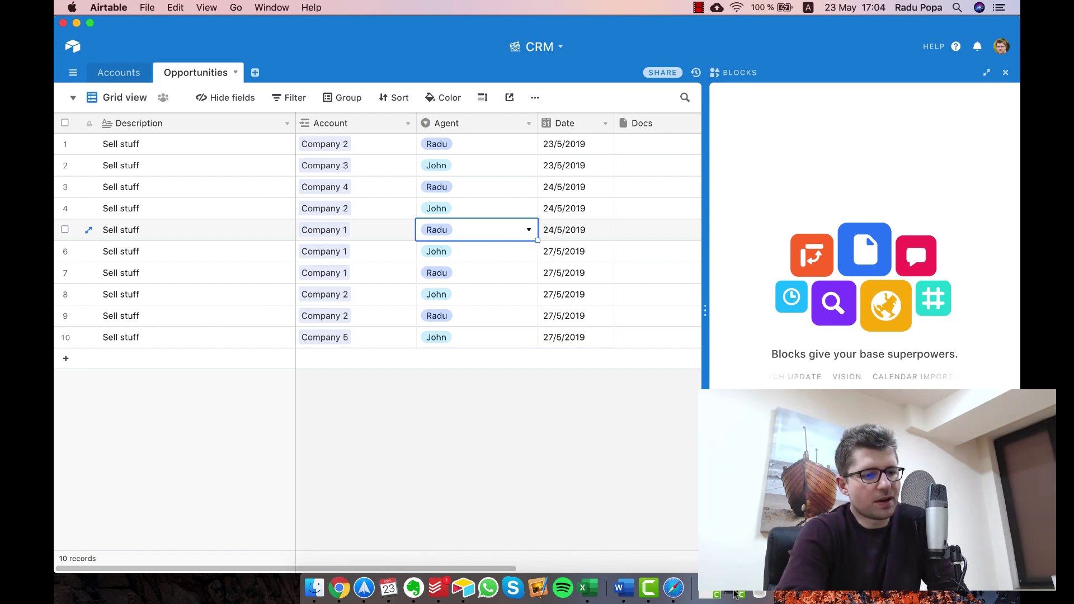
left_click(673, 587)
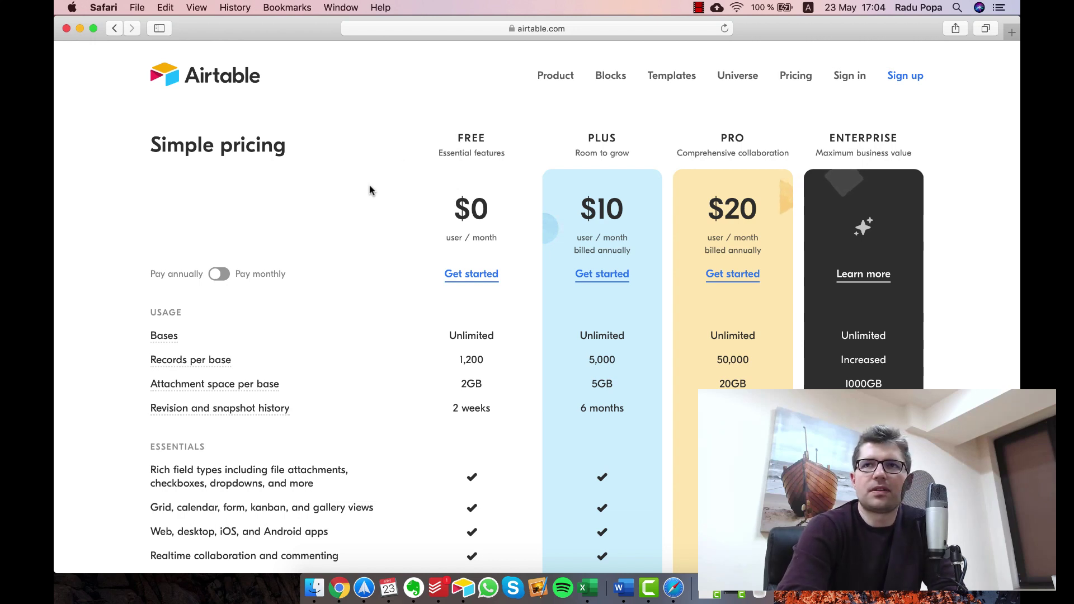
scroll(369, 190, "down", 2)
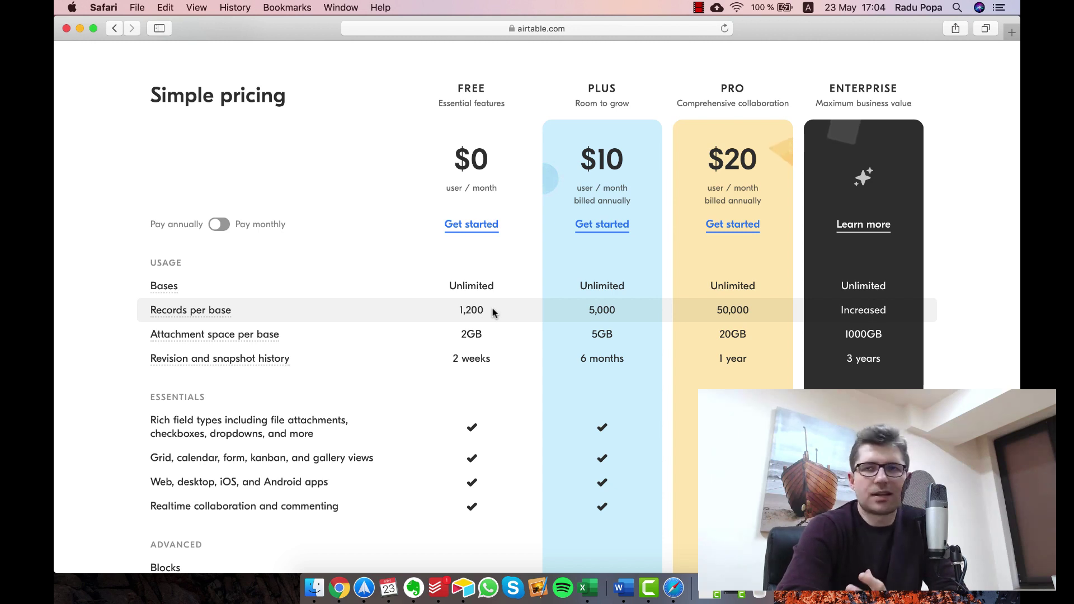
scroll(492, 312, "down", 1)
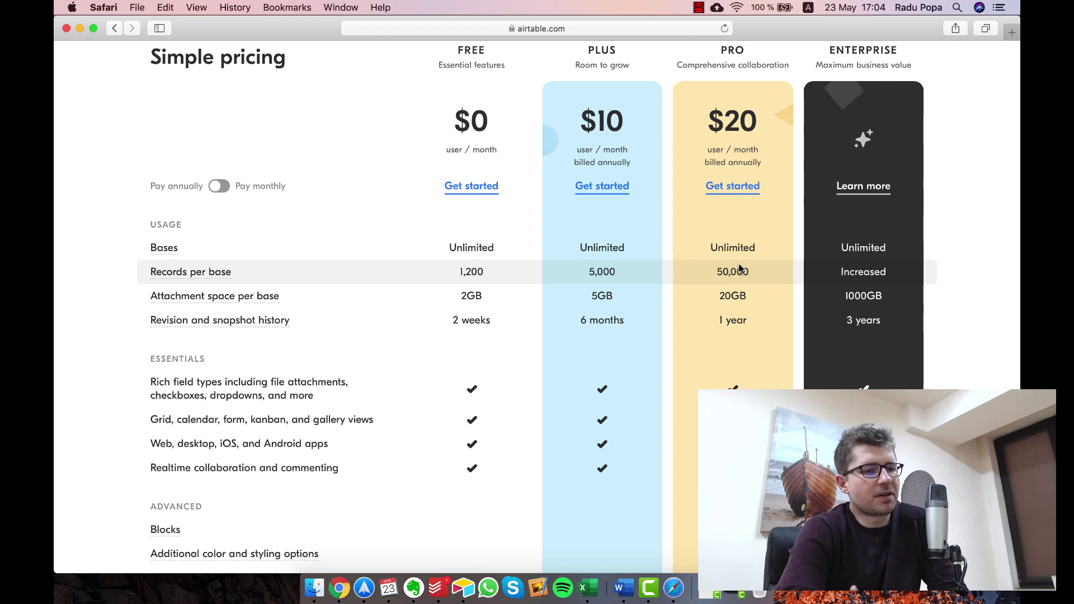
scroll(739, 269, "up", 3)
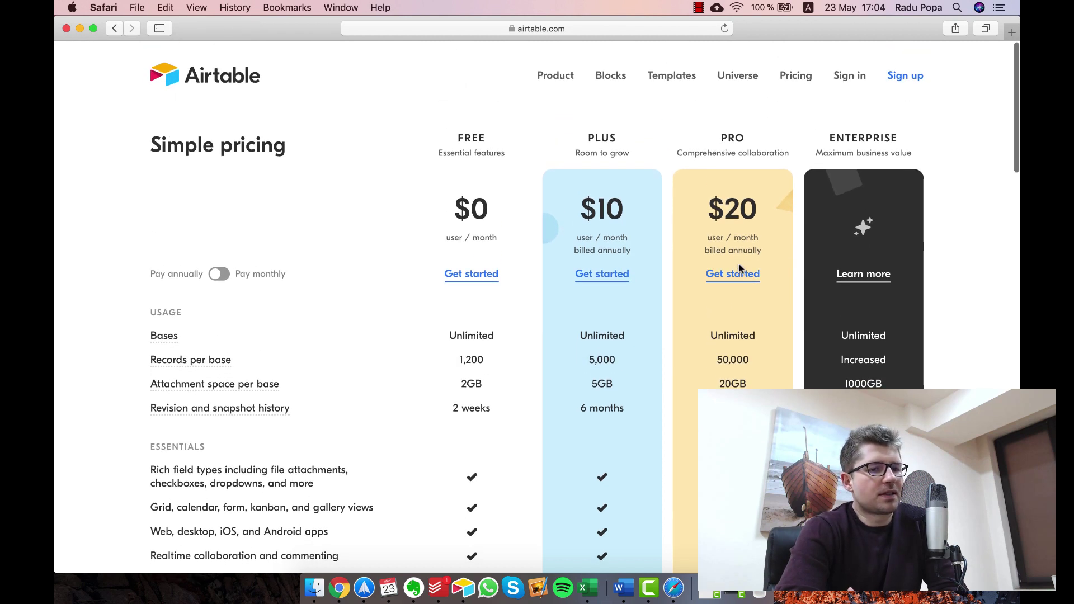